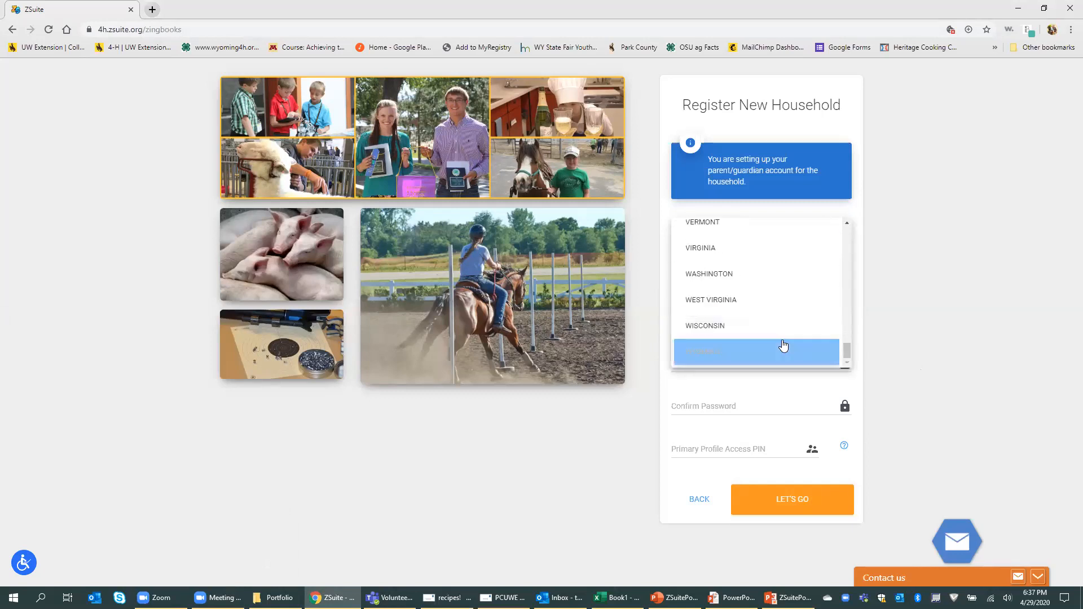
# Step: Set the new household's state to Wyoming and county to Park County
pyautogui.click(783, 350)
pyautogui.click(711, 282)
pyautogui.scroll(-5, 774, 367)
pyautogui.scroll(-2, 776, 370)
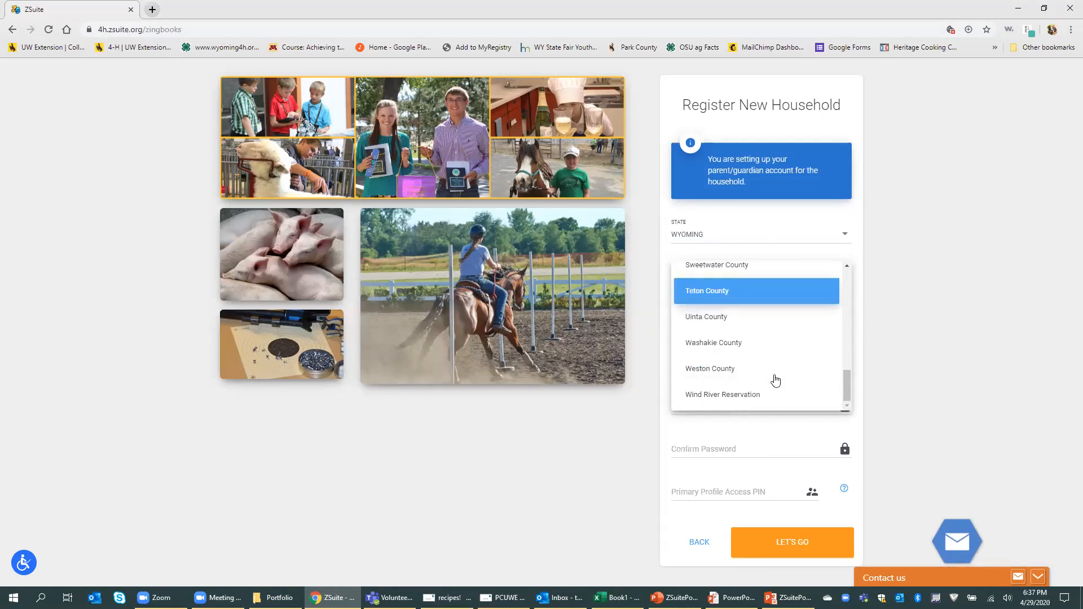
pyautogui.scroll(2, 773, 374)
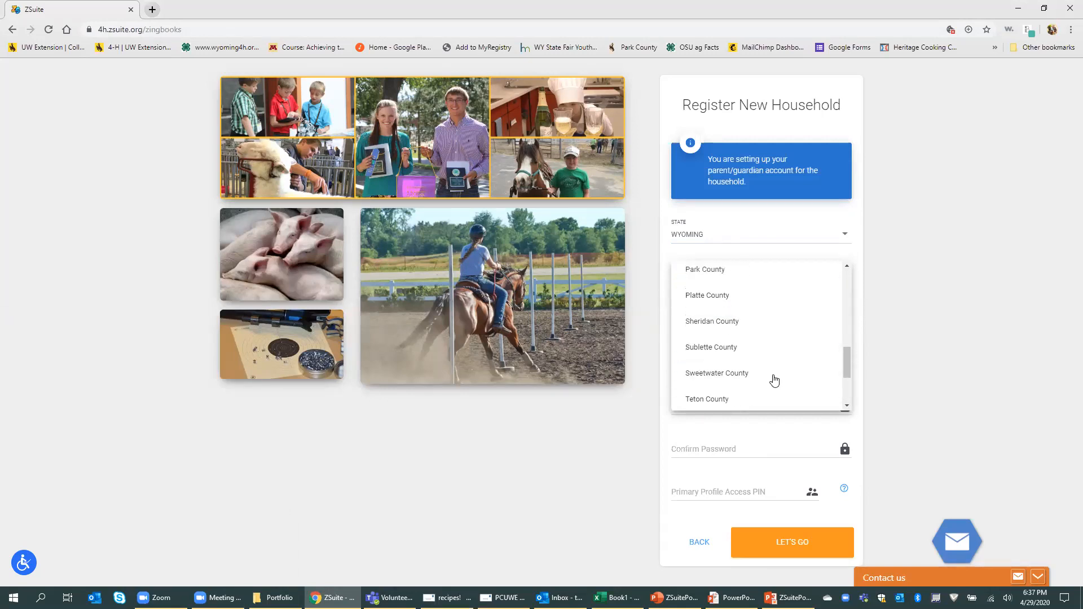
pyautogui.click(764, 282)
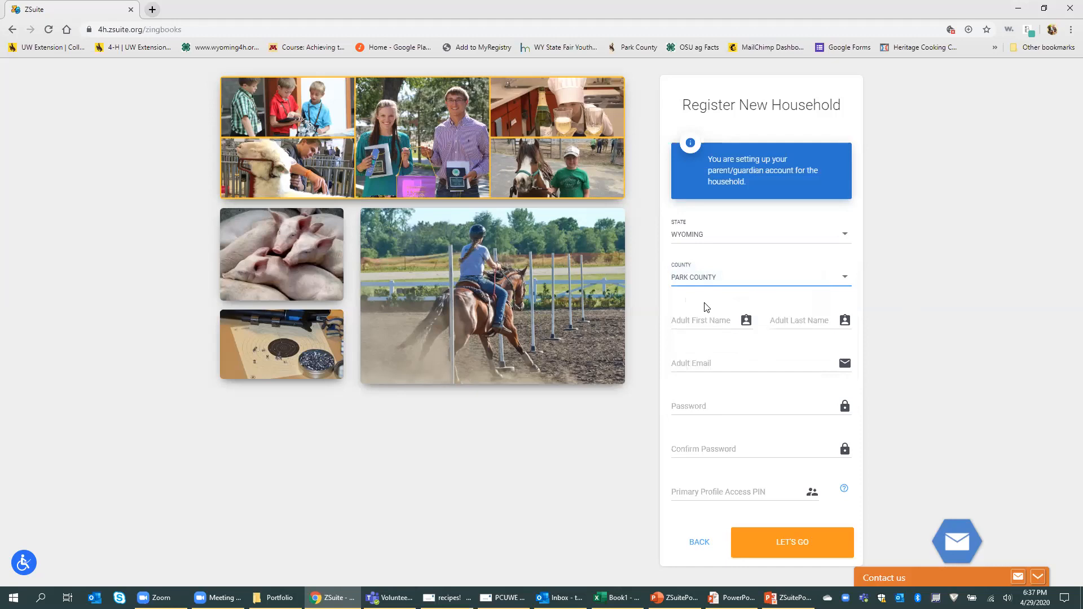
# Step: Abandon the registration form and go back to the login screen
pyautogui.click(689, 321)
pyautogui.click(1007, 347)
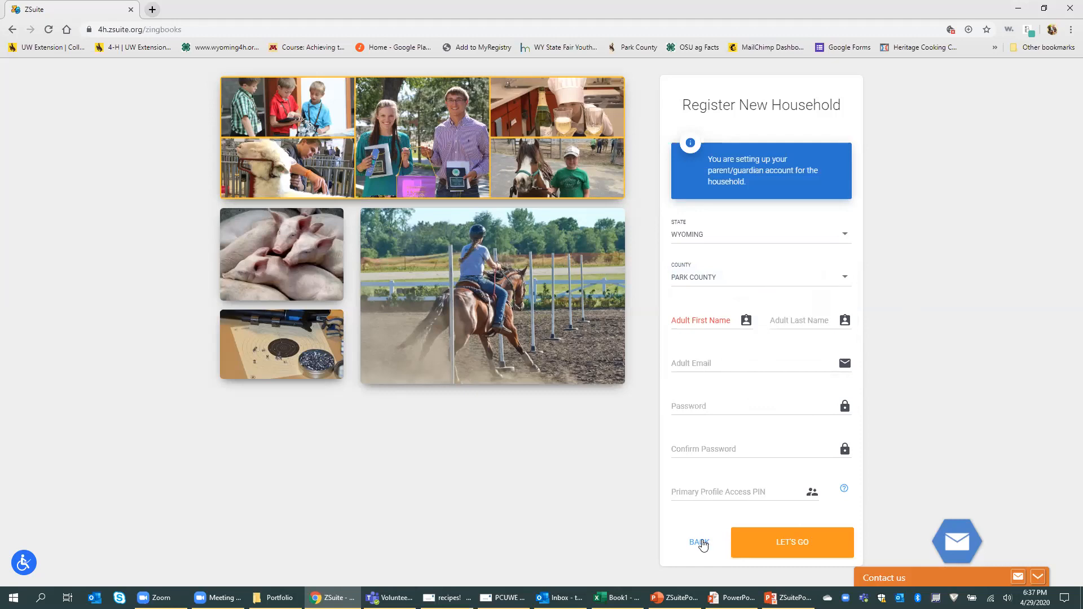
pyautogui.click(701, 543)
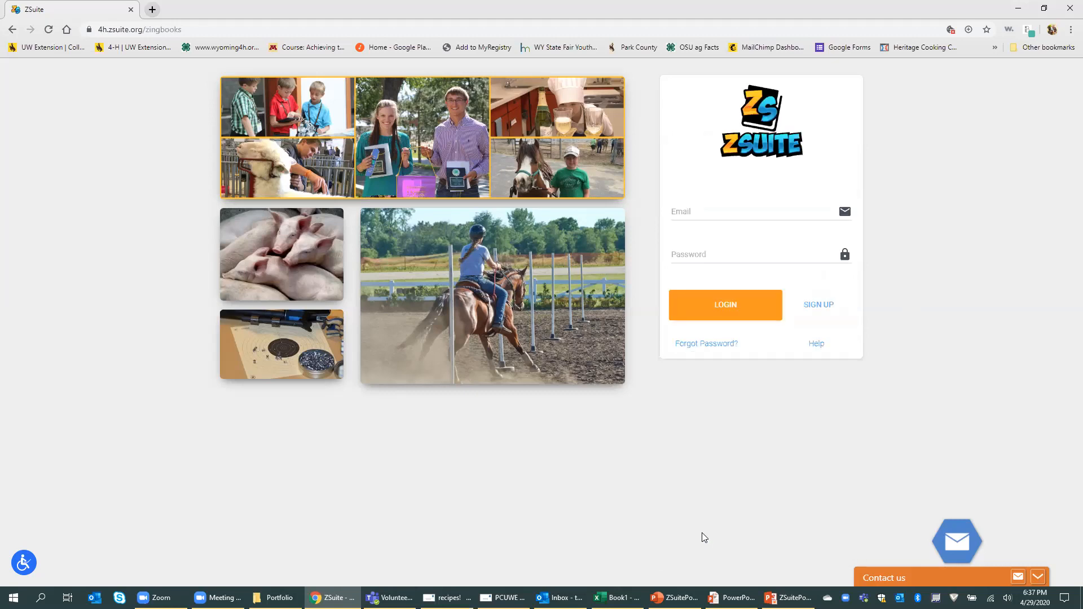
# Step: Sign in with the saved e-mail and the account password, then pick the primary profile
pyautogui.click(724, 204)
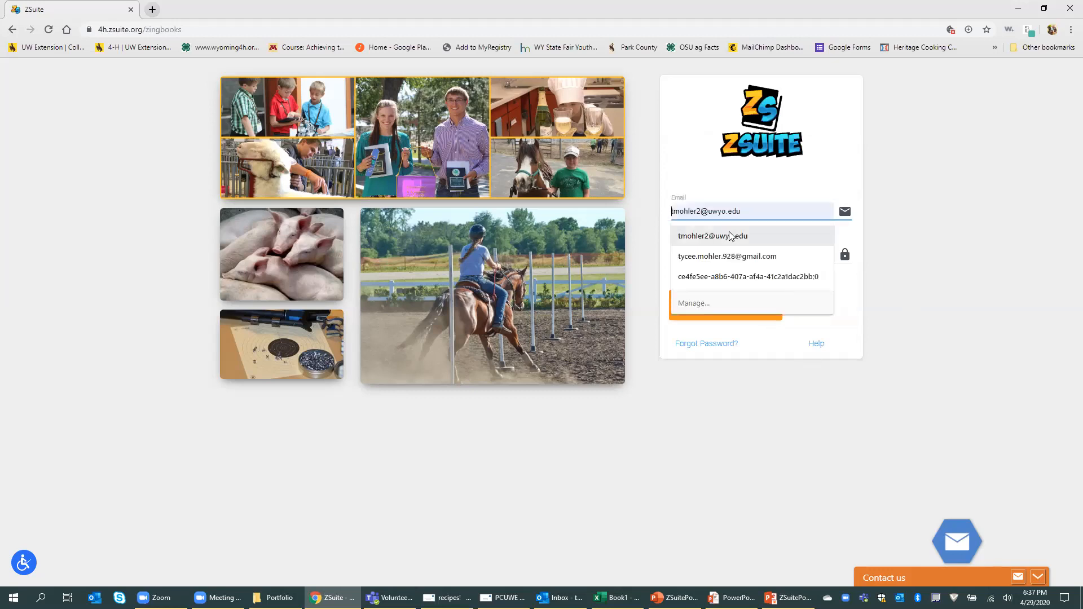
pyautogui.click(730, 251)
pyautogui.click(730, 251)
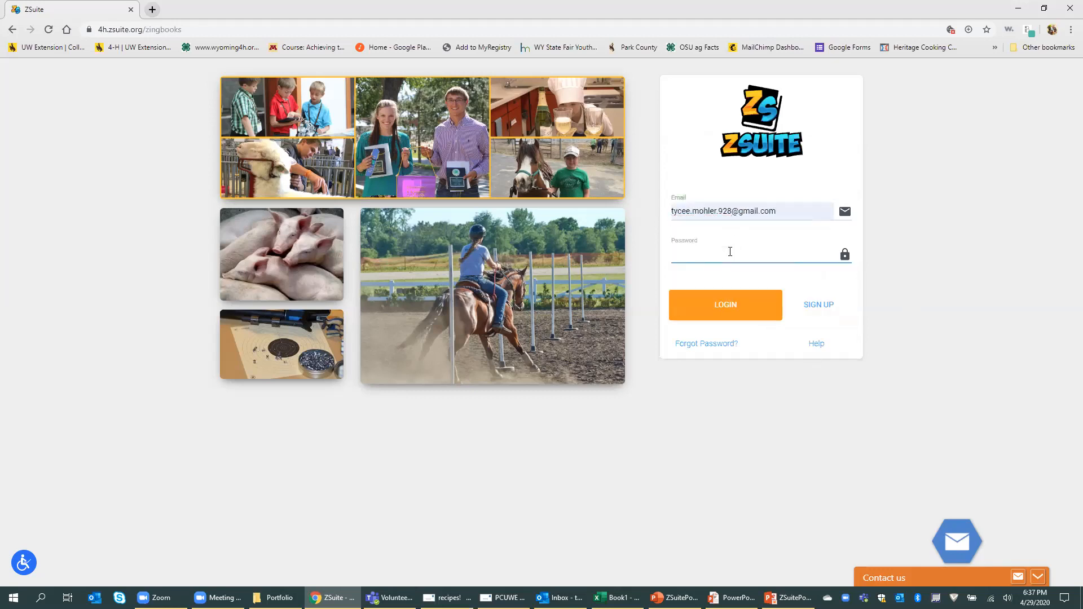
pyautogui.write('********')
pyautogui.click(730, 308)
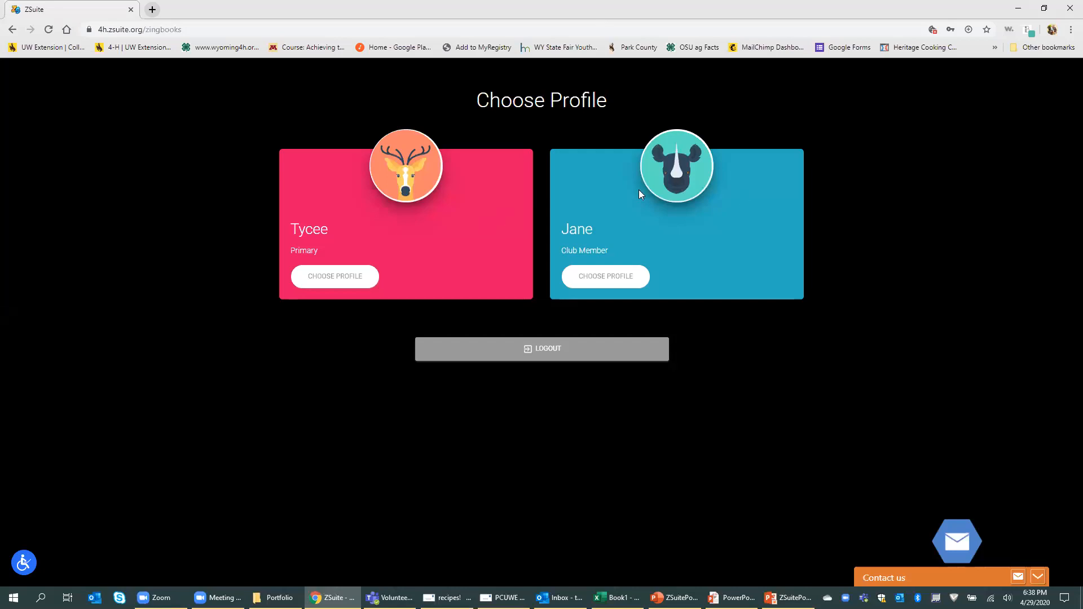
pyautogui.click(351, 277)
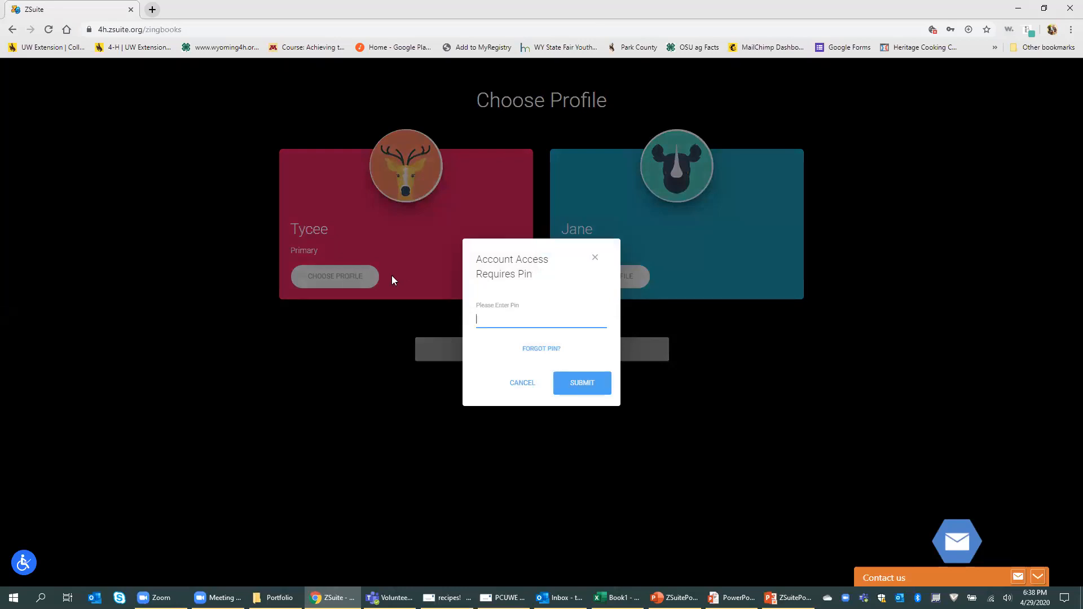
# Step: Enter the profile PIN to unlock the primary profile and view its Dashboard
pyautogui.write('1234')
pyautogui.click(567, 383)
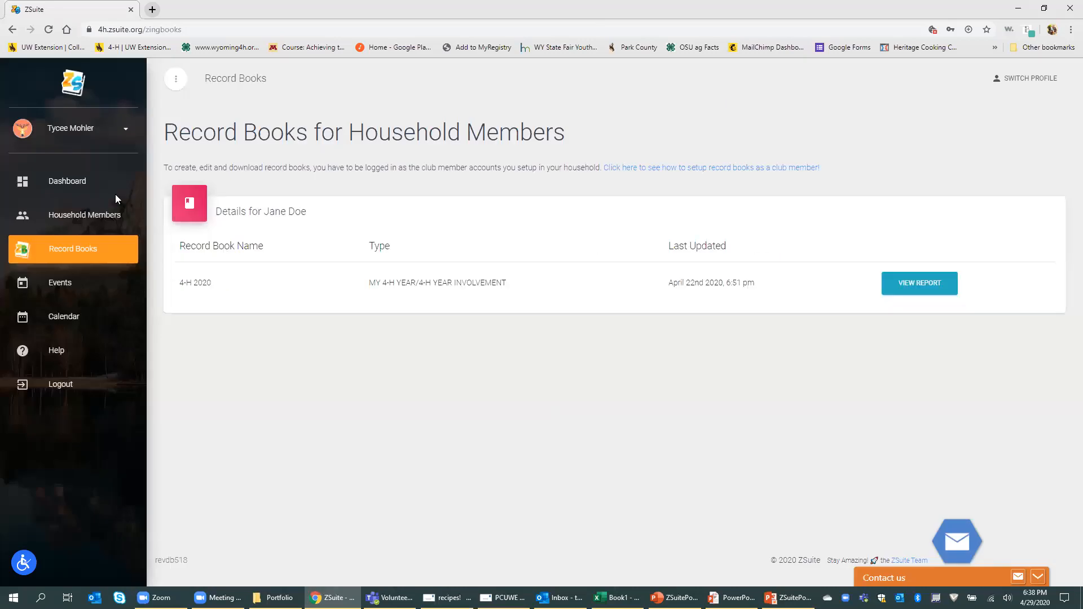
pyautogui.click(62, 181)
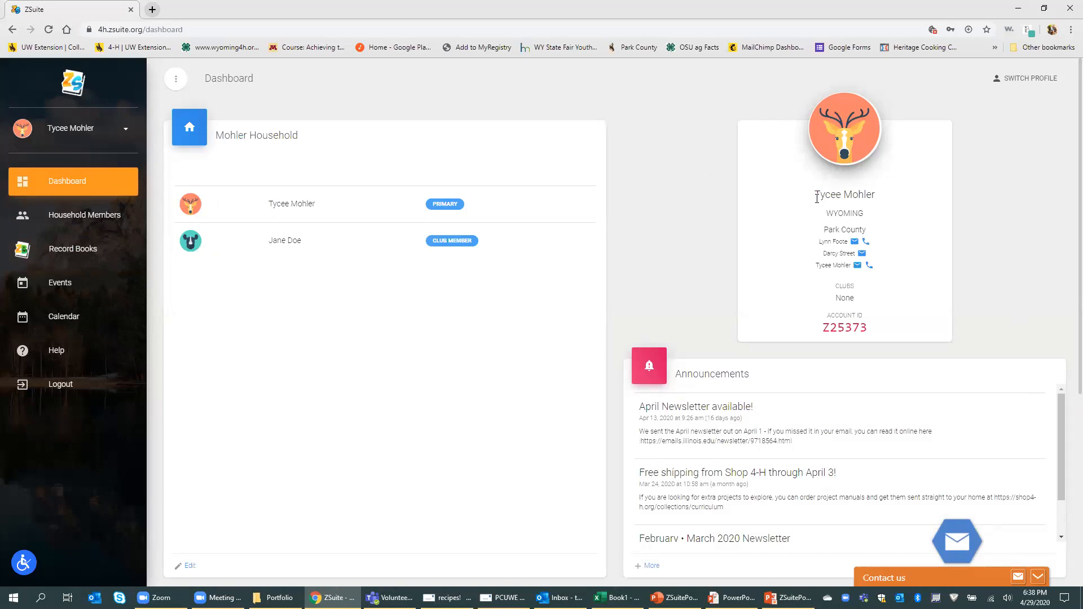
# Step: Look over the Dashboard announcements, then open the Household Members list
pyautogui.scroll(-4, 1061, 223)
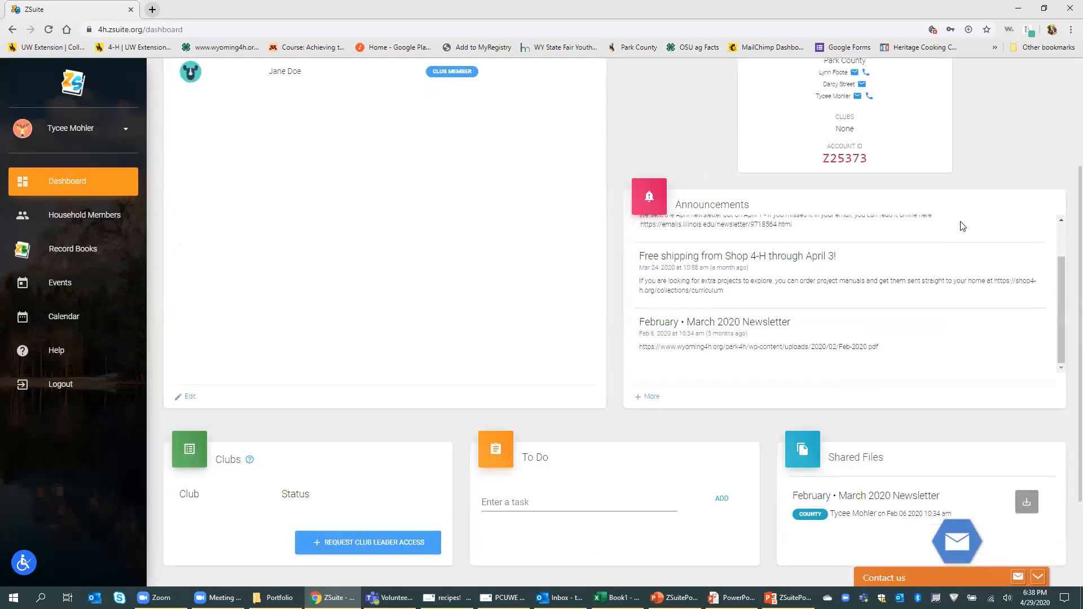
pyautogui.scroll(1, 932, 299)
pyautogui.scroll(1, 932, 299)
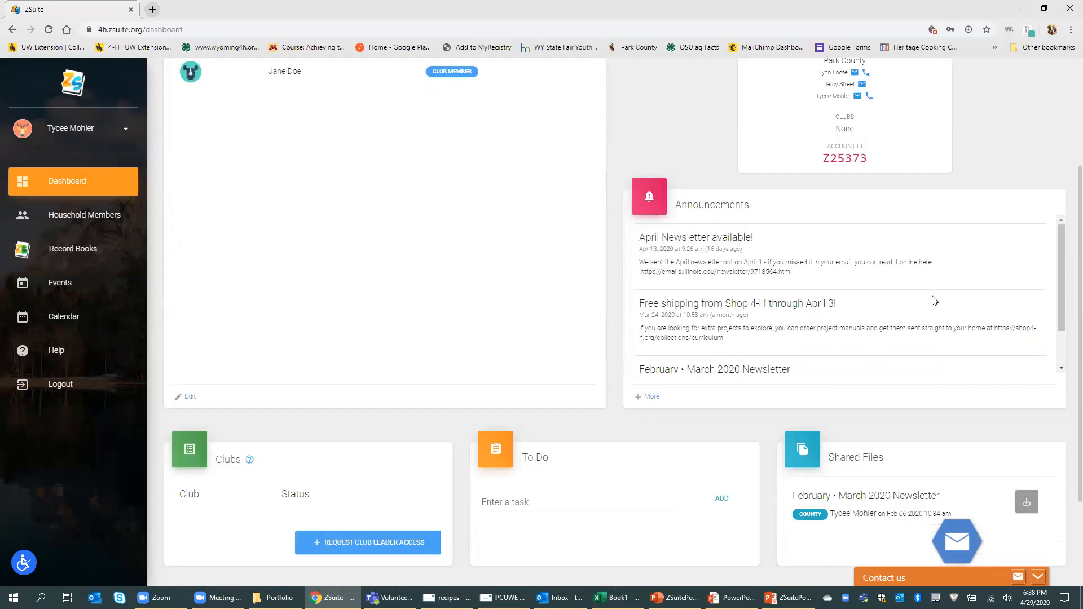
pyautogui.scroll(1, 934, 301)
pyautogui.scroll(-3, 942, 304)
pyautogui.scroll(-1, 948, 395)
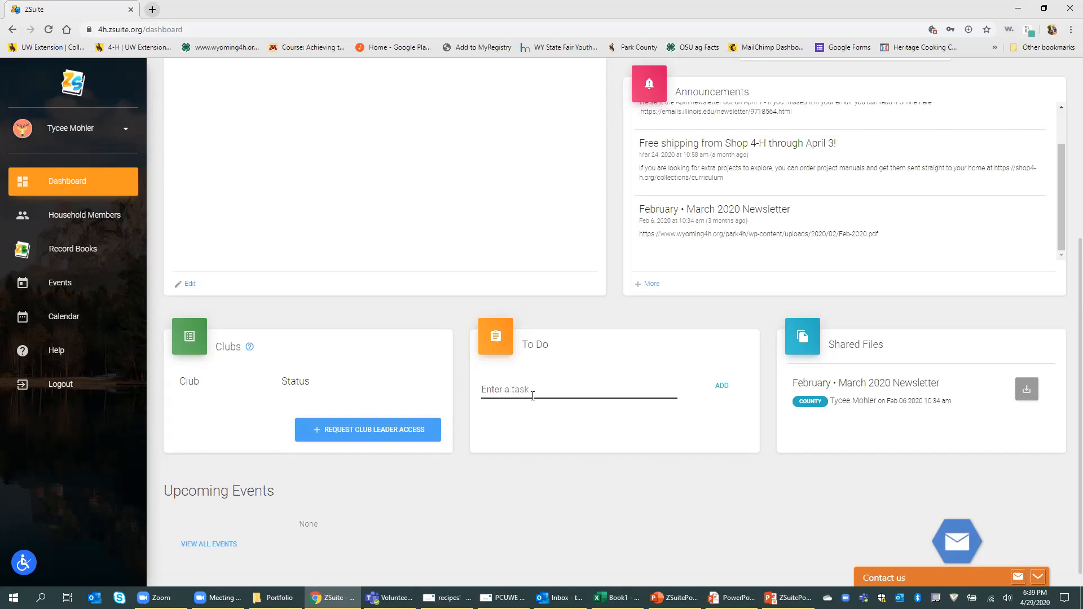
pyautogui.scroll(-1, 538, 450)
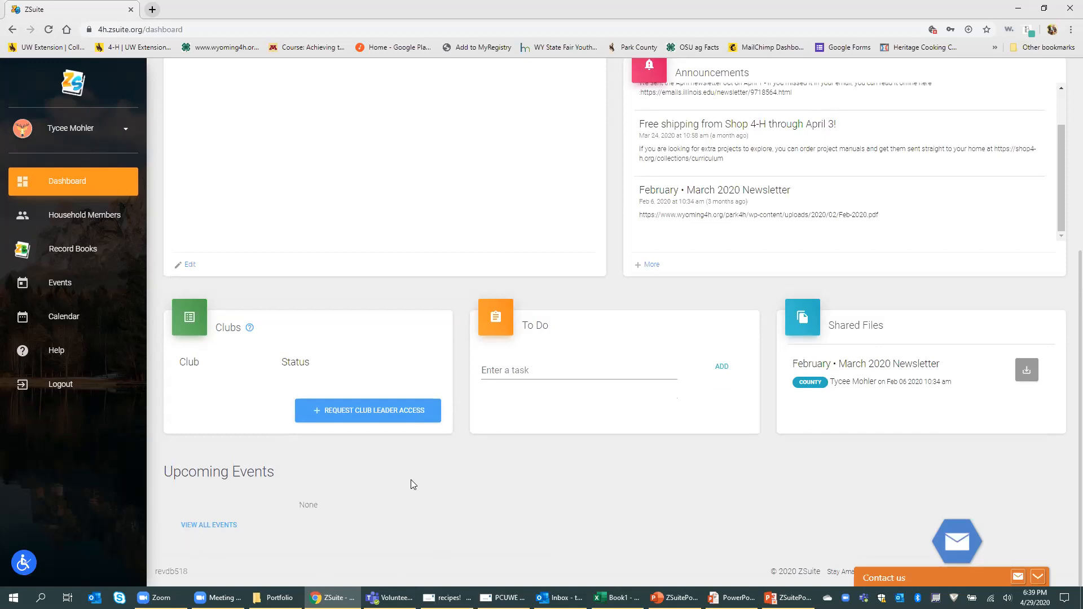
pyautogui.scroll(5, 286, 527)
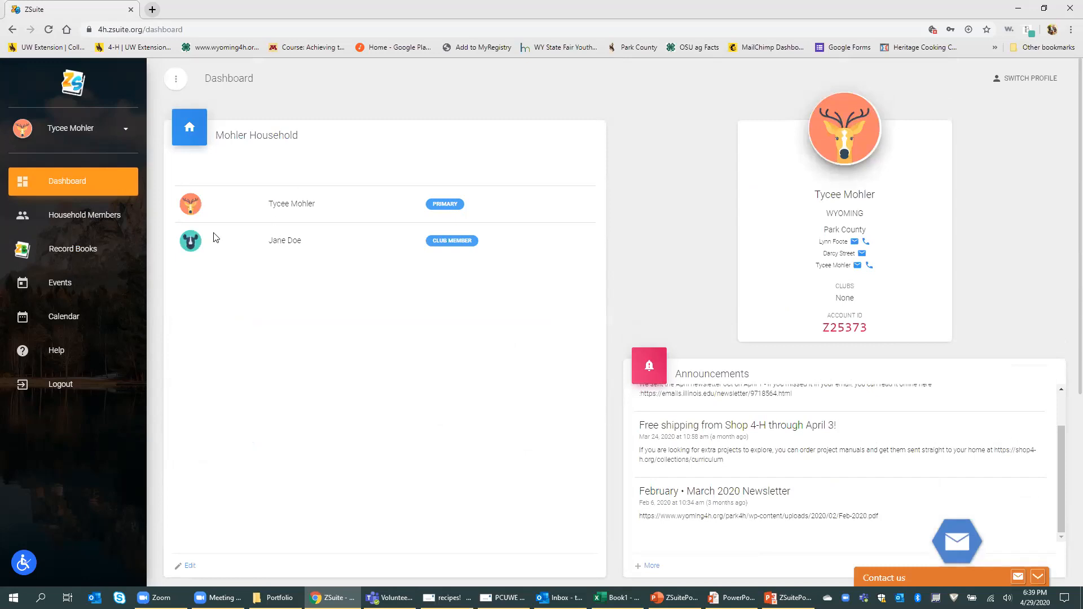
pyautogui.click(95, 220)
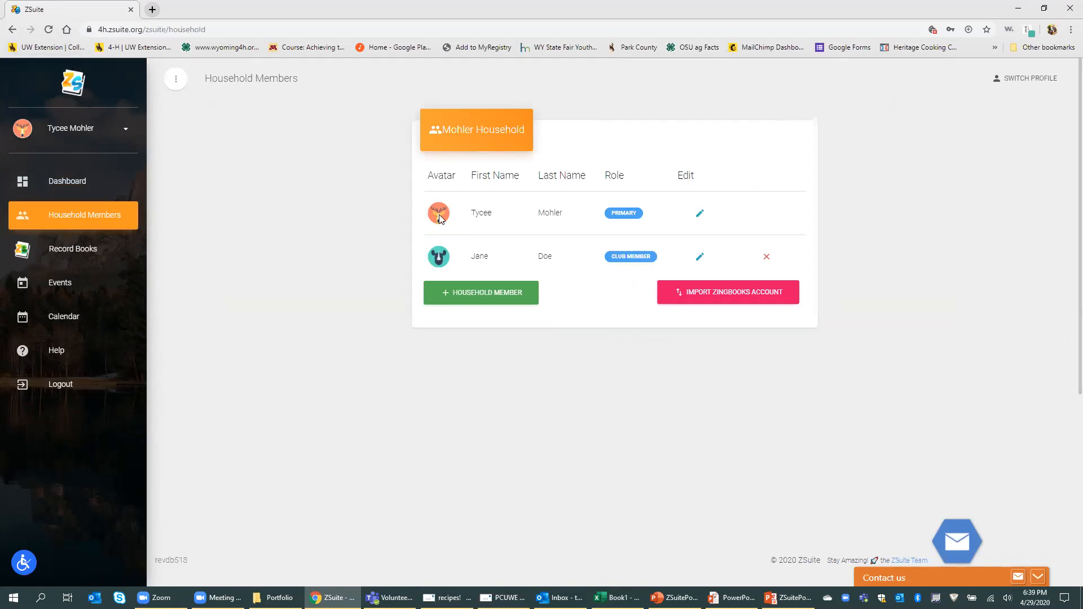
# Step: Start a new household member and enter the member's first and last name
pyautogui.click(453, 301)
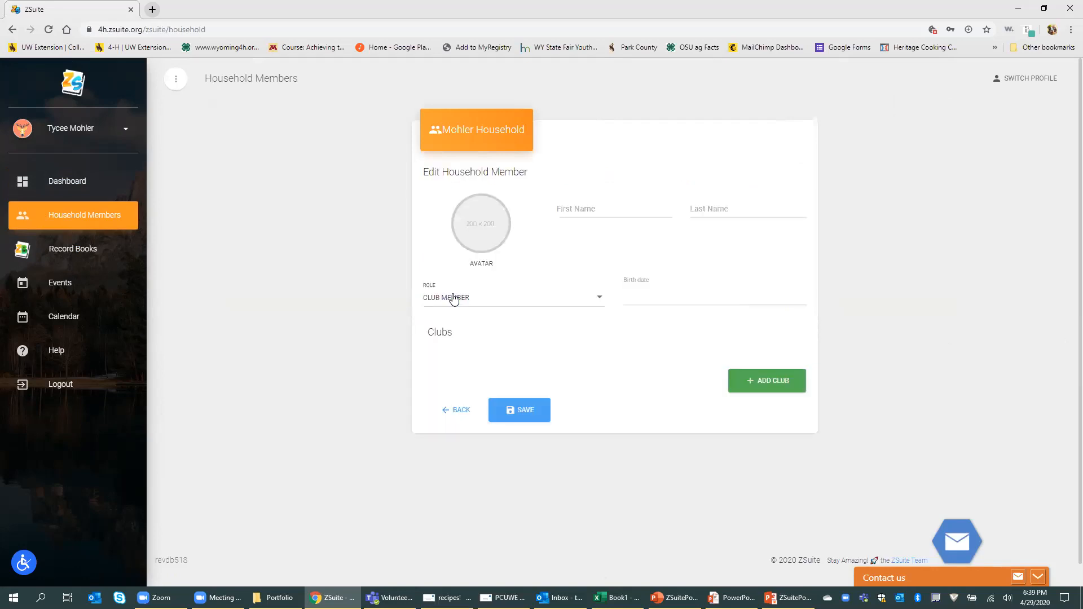
pyautogui.click(590, 209)
pyautogui.write('John')
pyautogui.press('Tab')
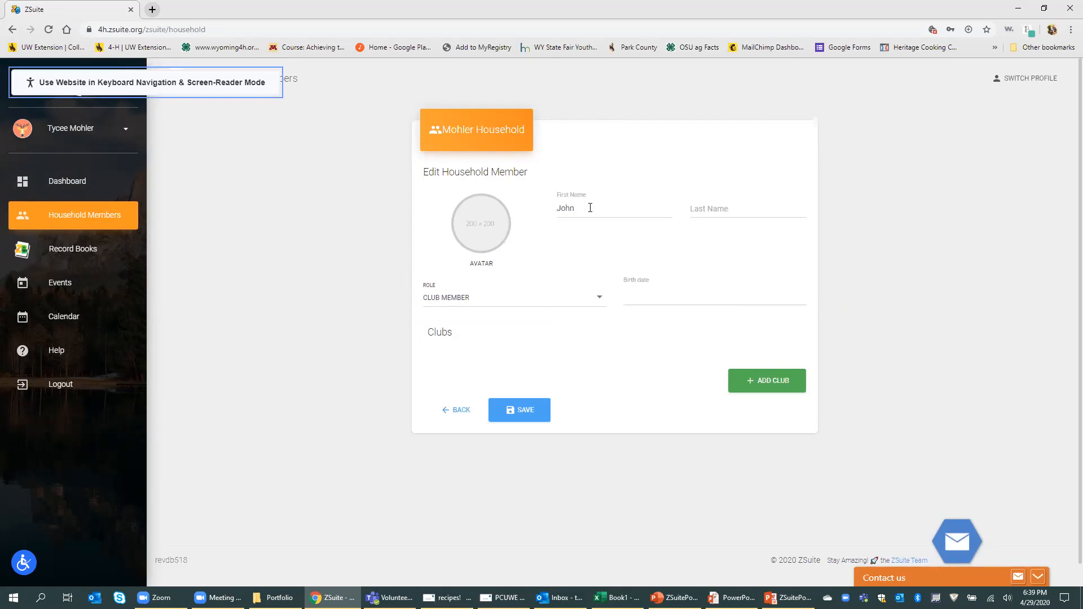
pyautogui.click(711, 205)
pyautogui.write('Dere')
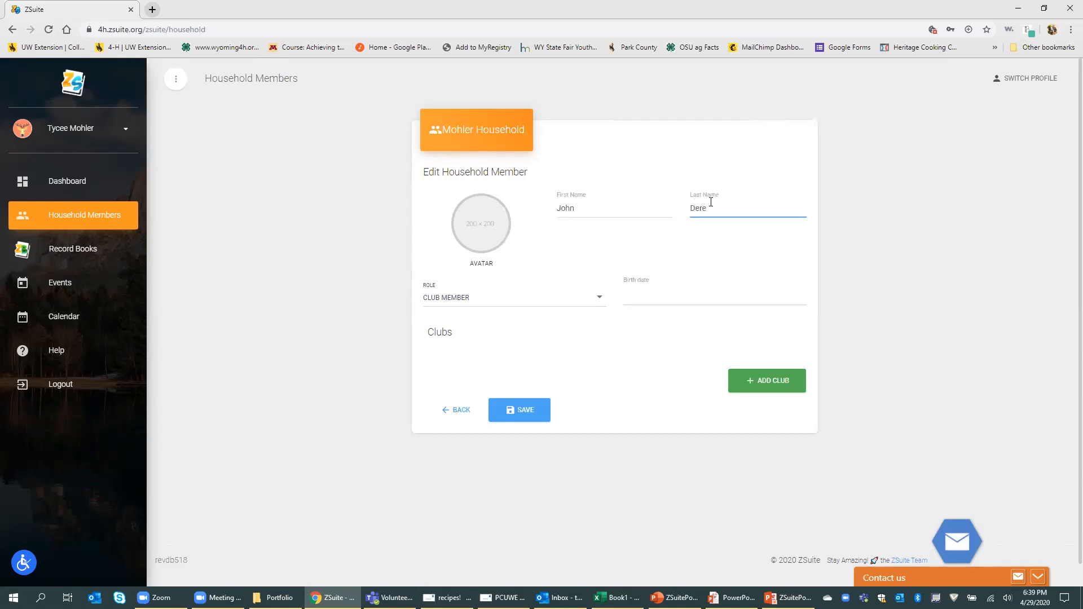
pyautogui.press('BackSpace')
pyautogui.write('ere')
# Step: Keep the Club Member role and set the birth date to 4/29/2005
pyautogui.click(591, 303)
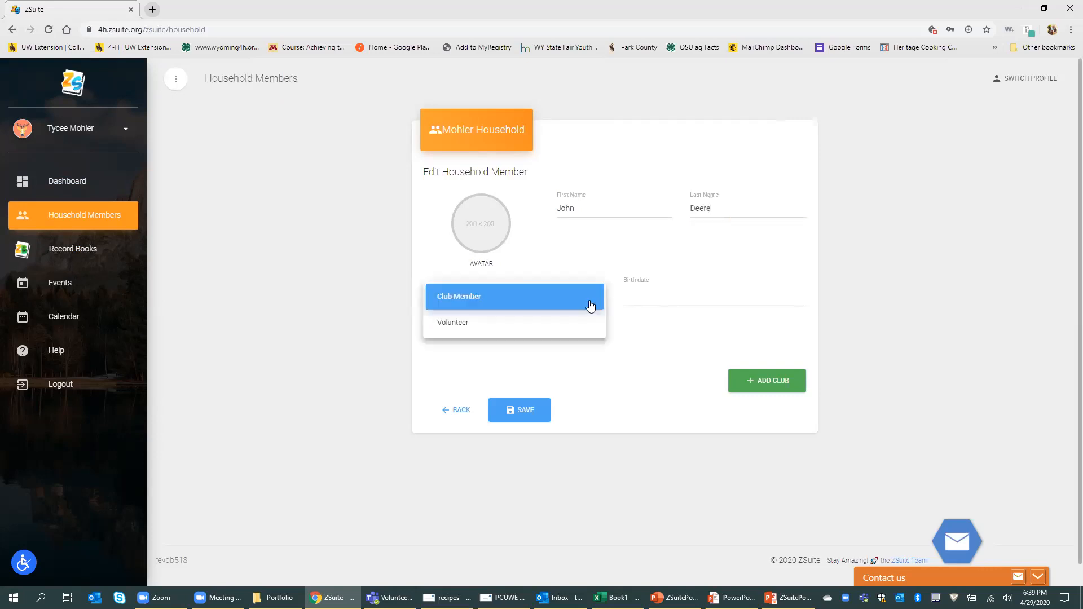
pyautogui.click(492, 304)
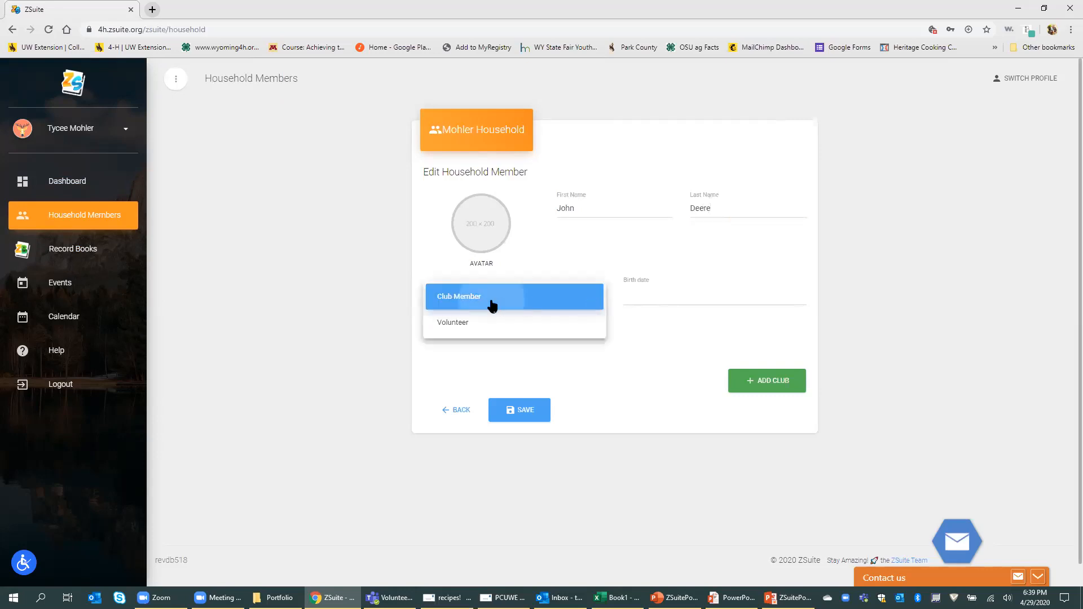
pyautogui.click(663, 299)
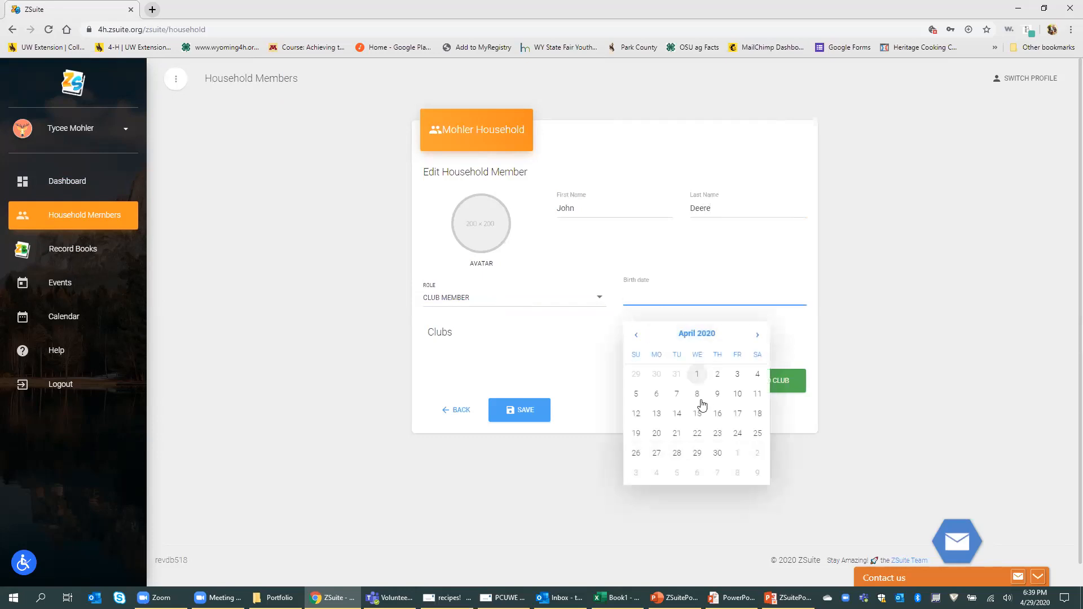
pyautogui.click(697, 455)
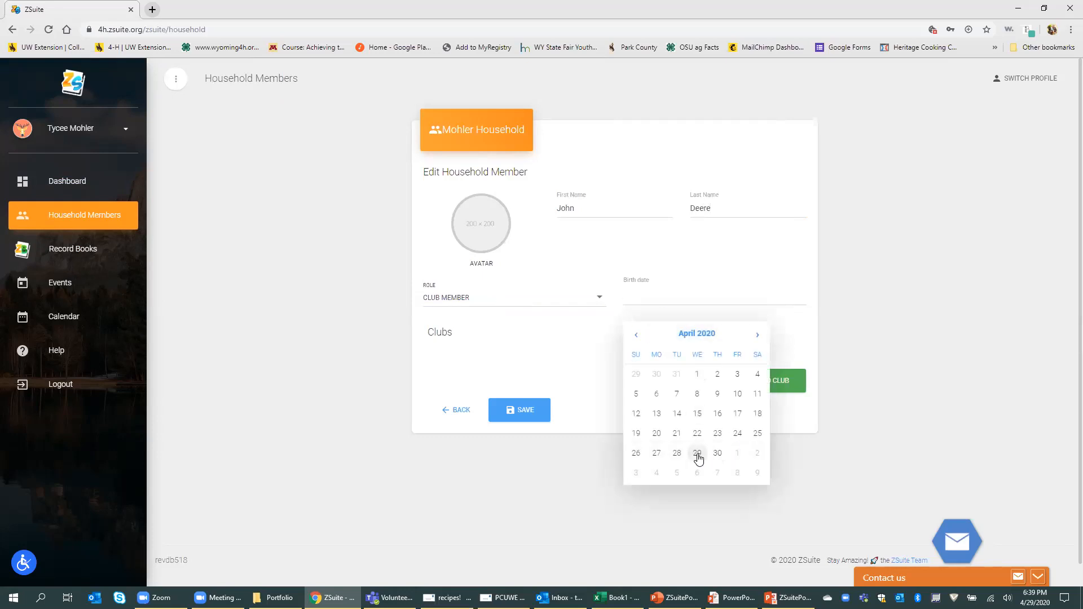
pyautogui.moveTo(657, 297); pyautogui.dragTo(645, 296)
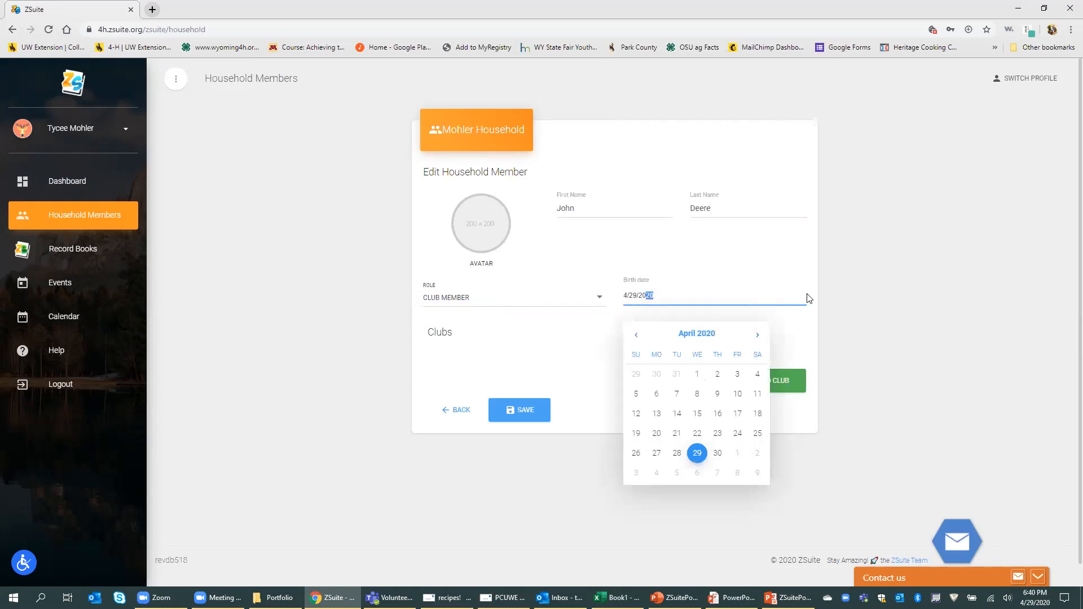
pyautogui.write('0')
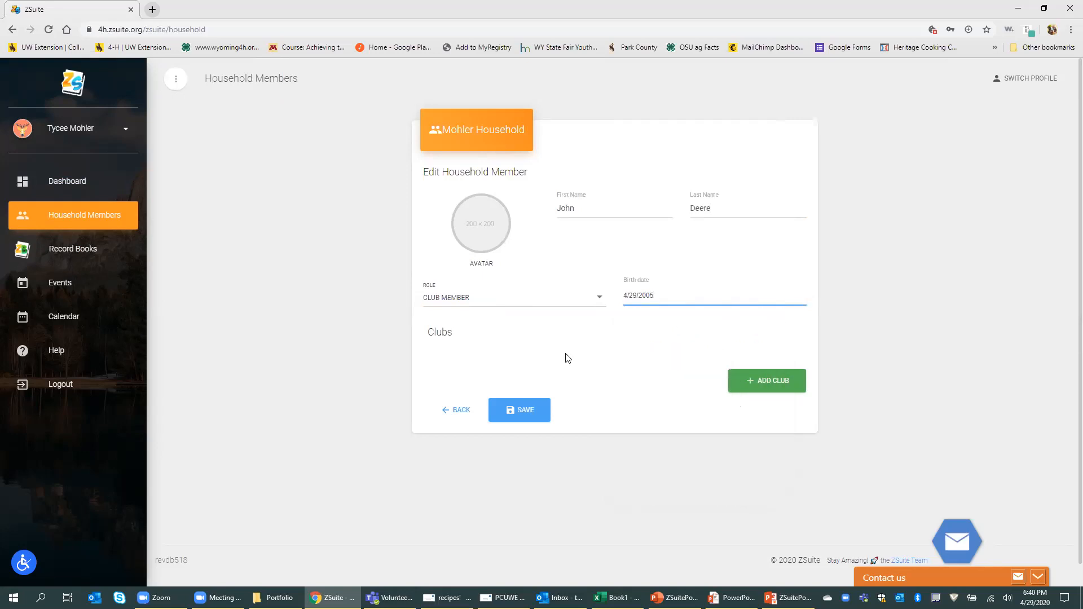
pyautogui.click(749, 382)
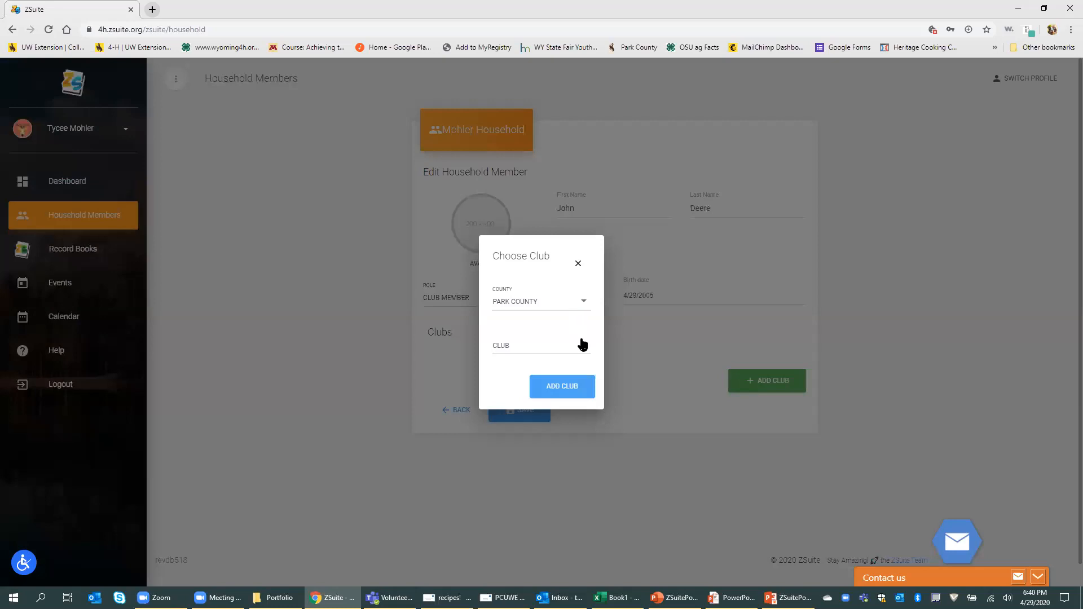
# Step: Close the Park County club chooser without adding a club
pyautogui.click(583, 347)
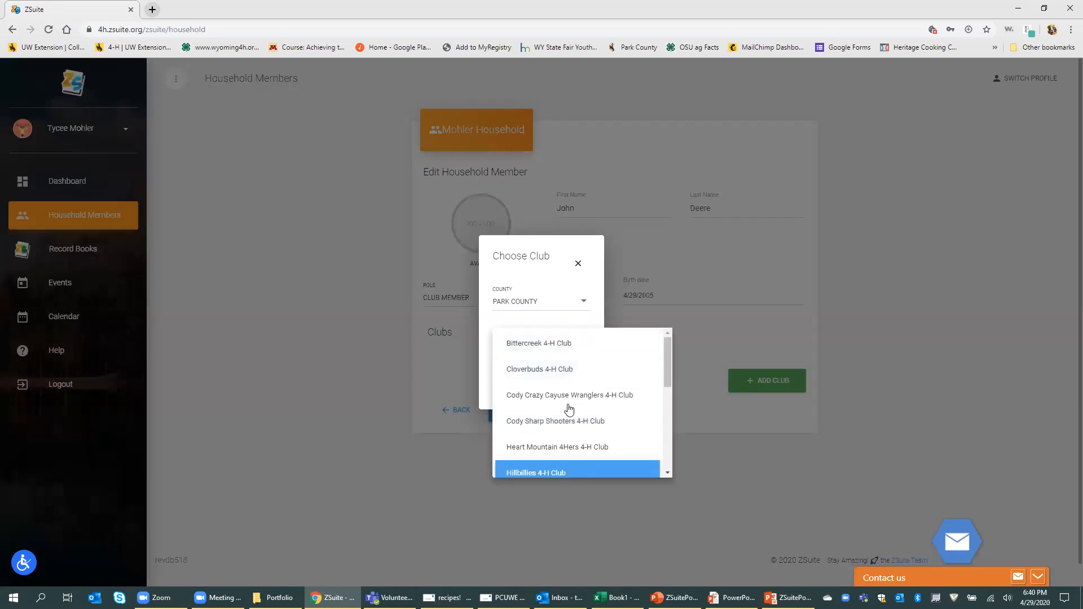
pyautogui.click(874, 346)
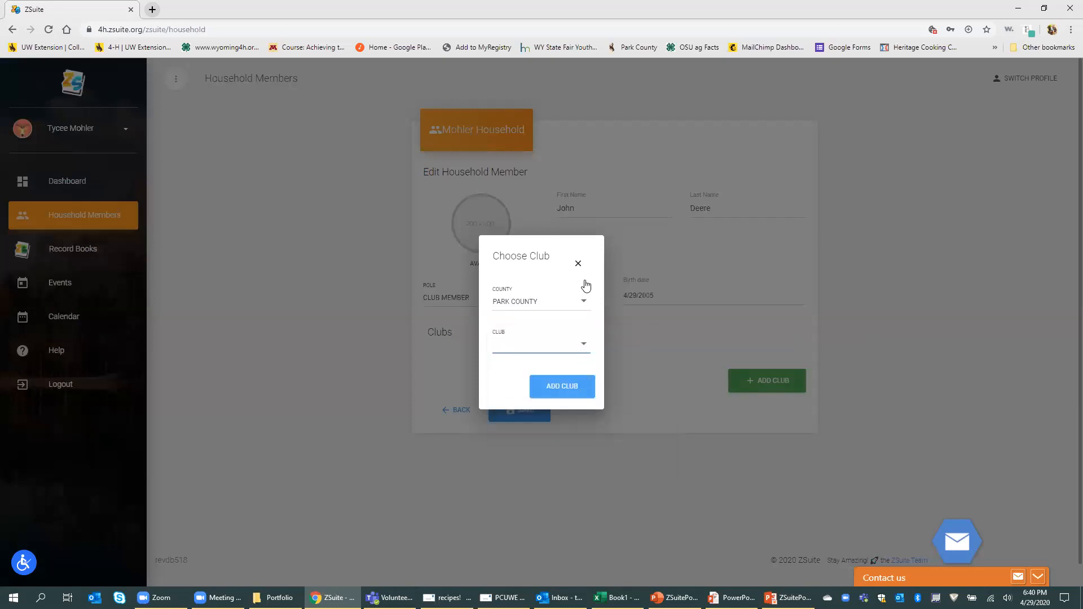
pyautogui.click(579, 259)
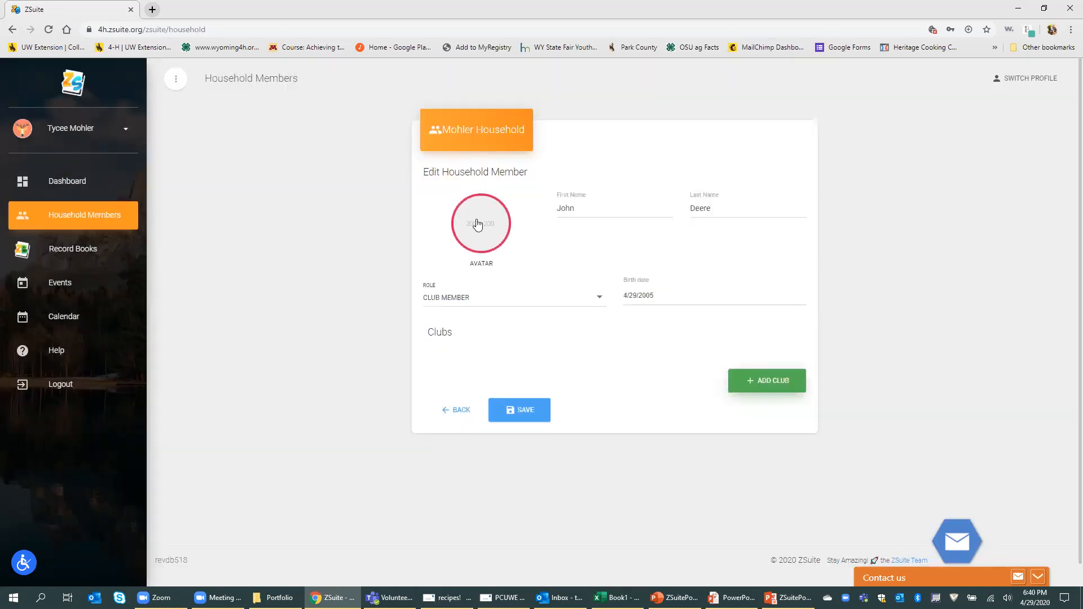
# Step: Give the new member the rabbit avatar and save the member
pyautogui.click(477, 223)
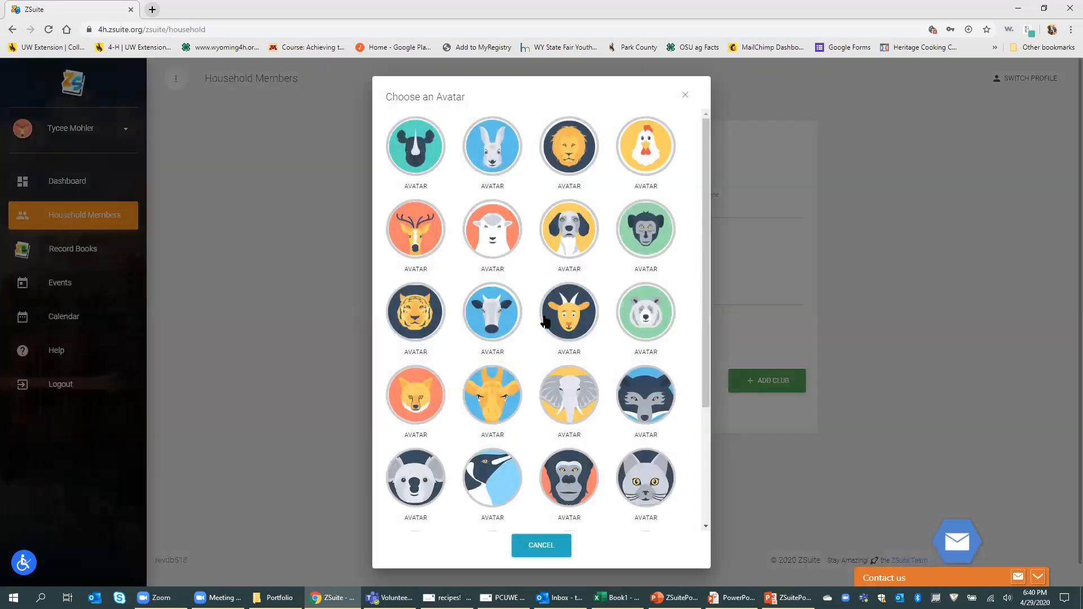
pyautogui.scroll(-3, 562, 363)
pyautogui.scroll(3, 563, 363)
pyautogui.click(491, 146)
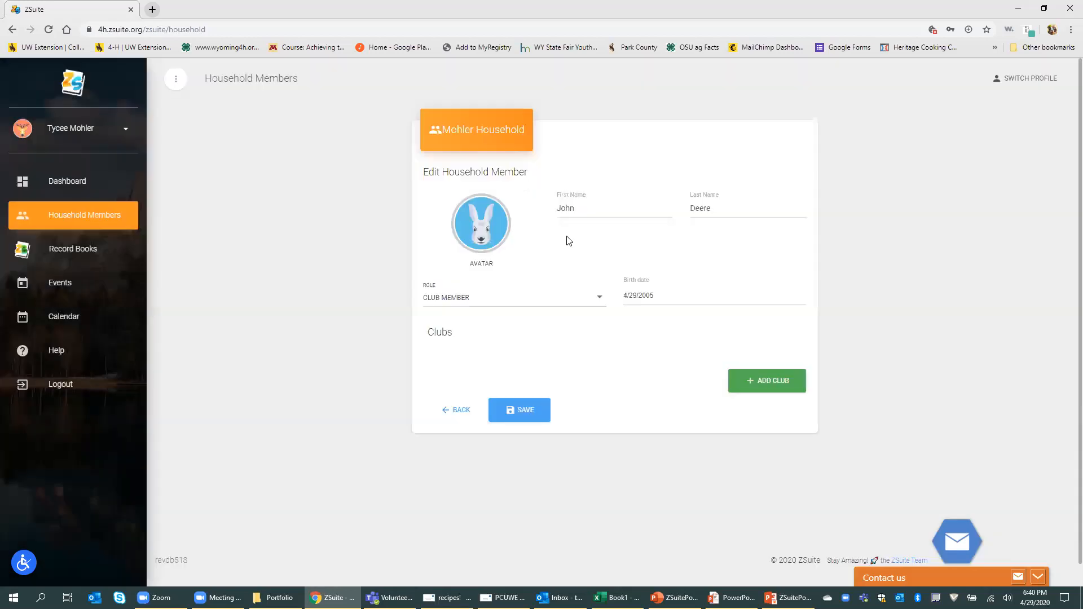
pyautogui.click(535, 417)
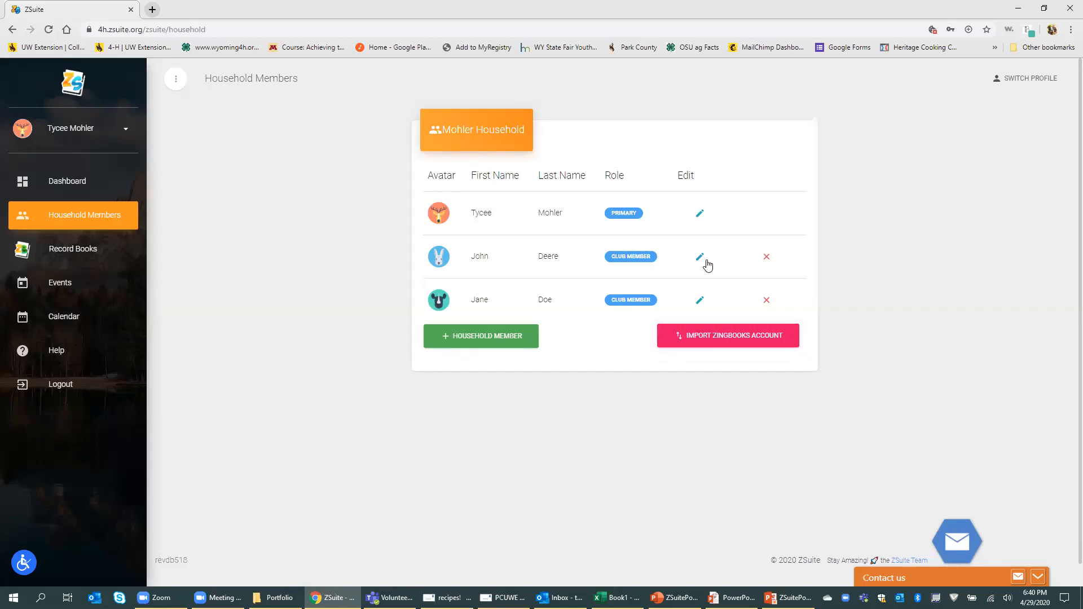
# Step: Preview the existing My 4-H Year Involvement report and download it as a PDF
pyautogui.click(70, 259)
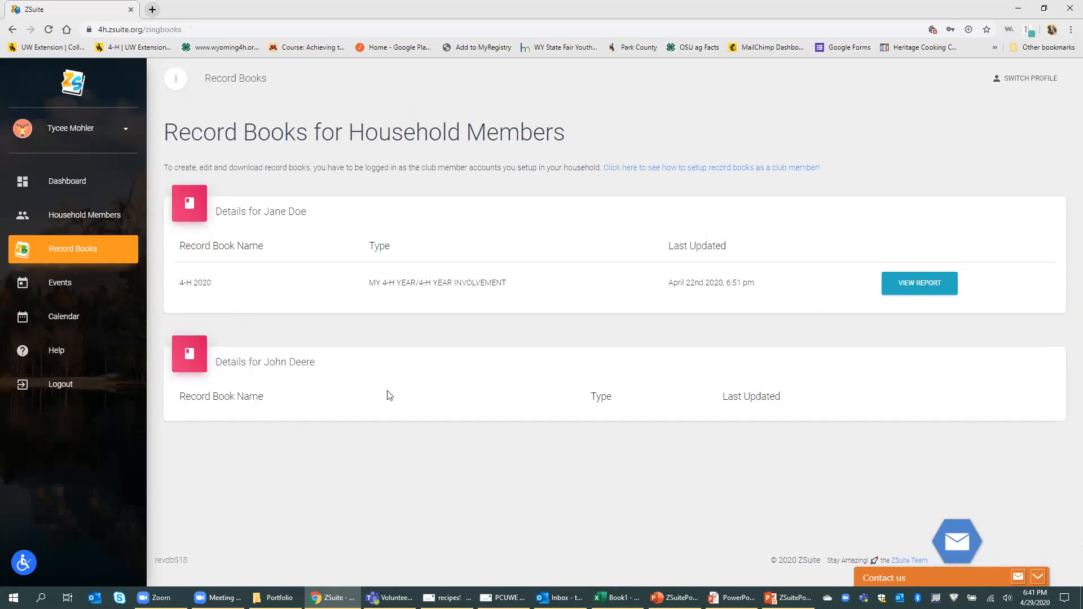
pyautogui.click(911, 285)
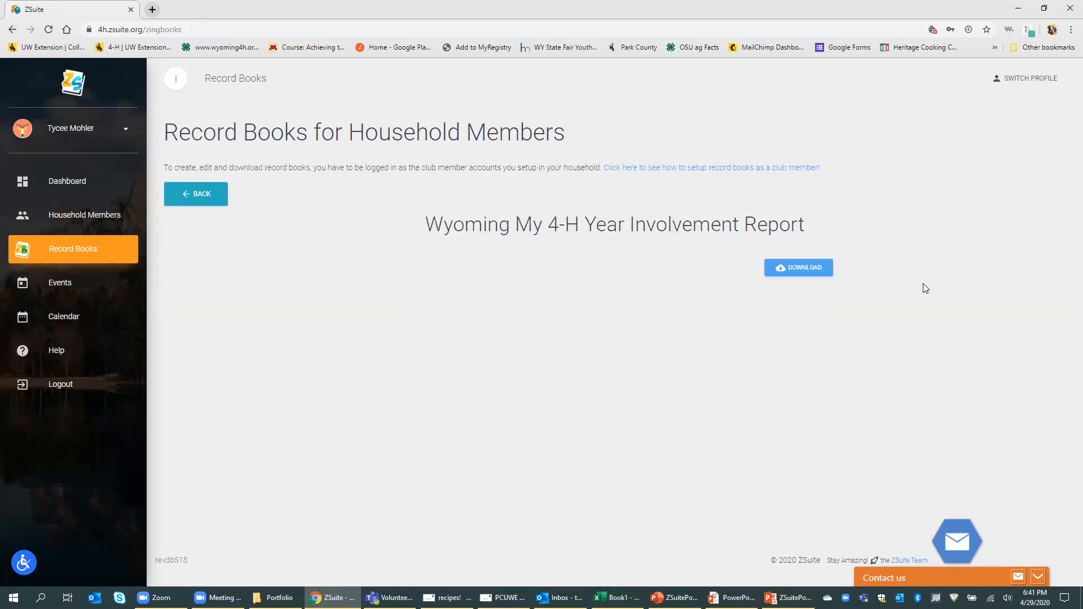
pyautogui.click(805, 273)
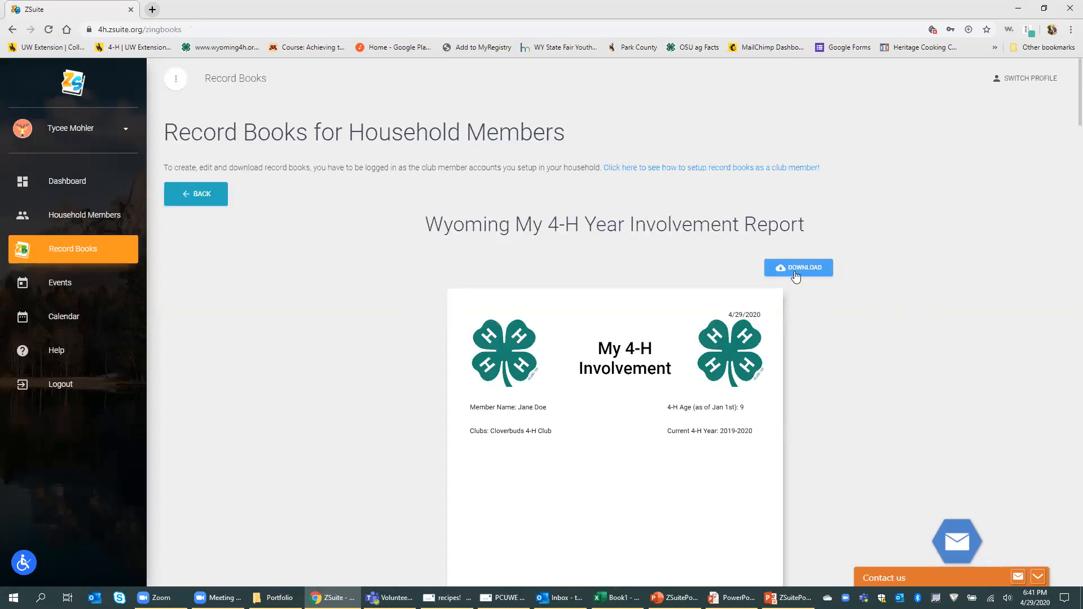
# Step: Return from the report via Household Members to the household Dashboard
pyautogui.click(202, 200)
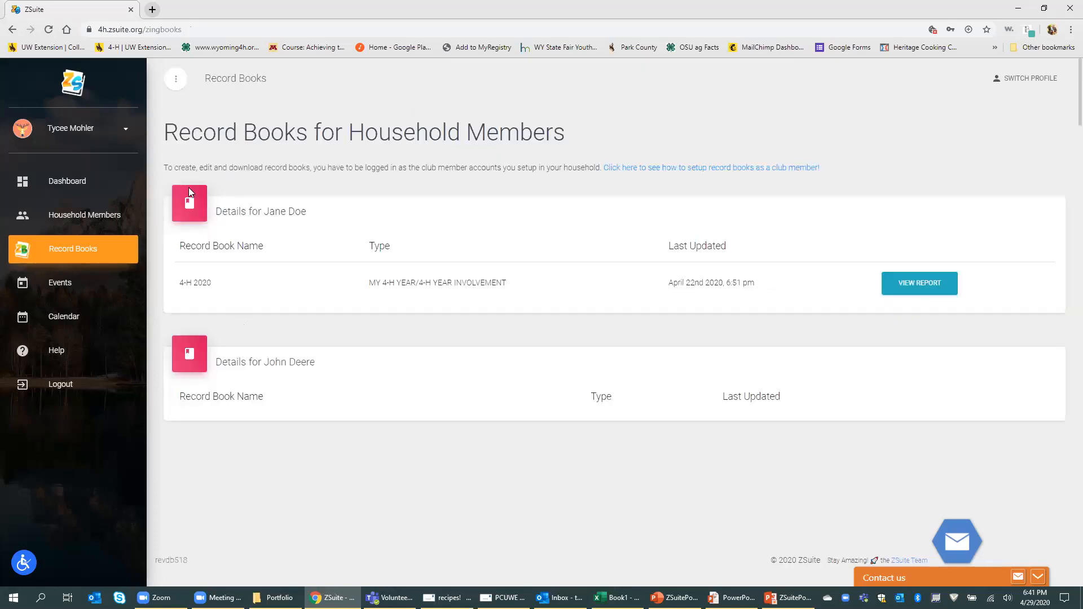
pyautogui.click(80, 212)
pyautogui.click(79, 192)
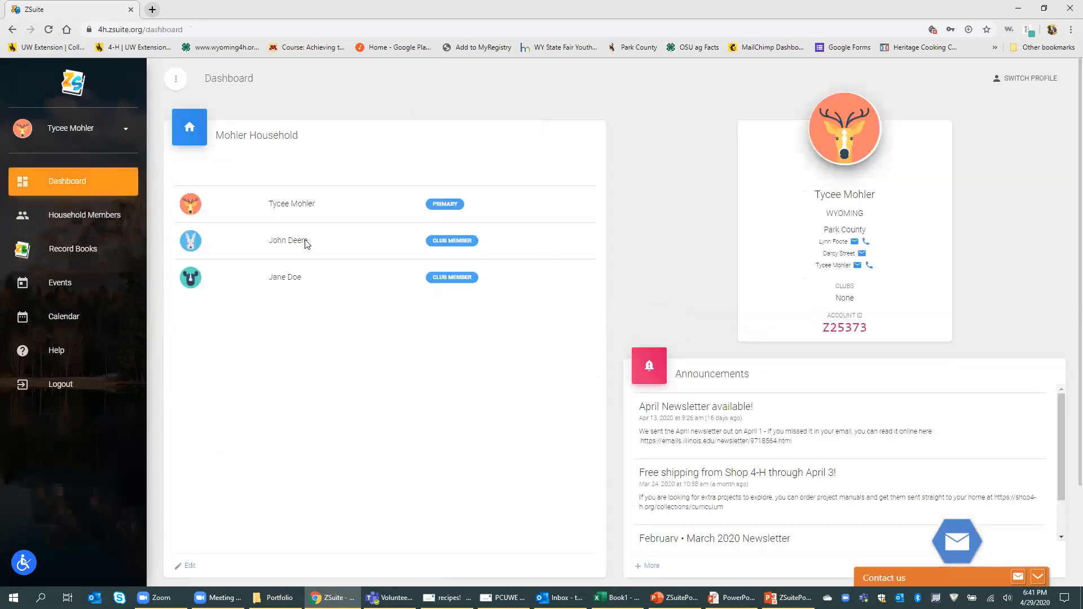
# Step: Switch to the rabbit-avatar club member's profile
pyautogui.click(1031, 79)
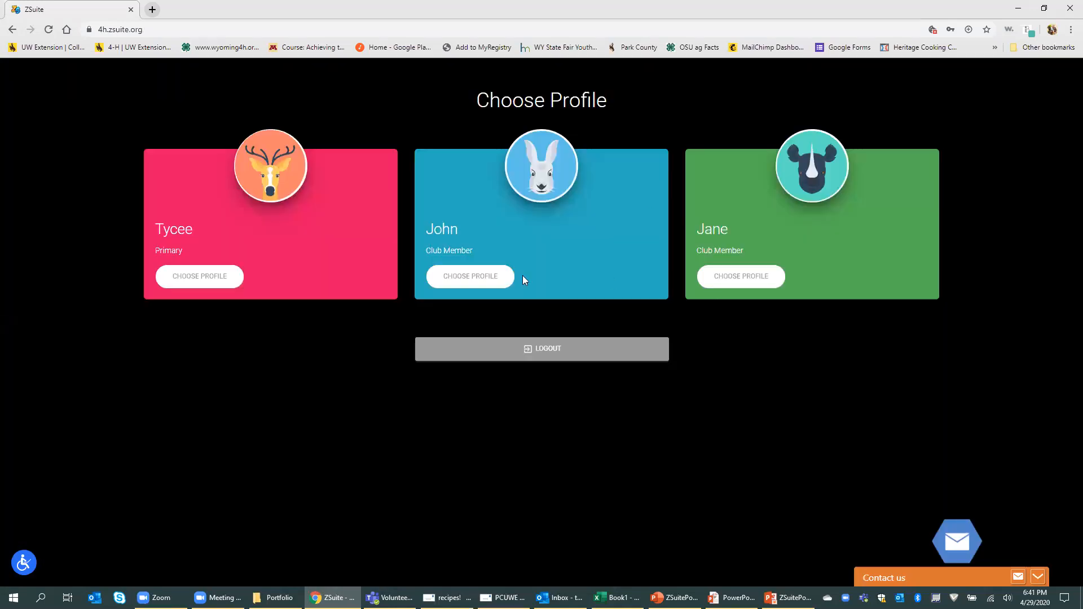
pyautogui.click(494, 280)
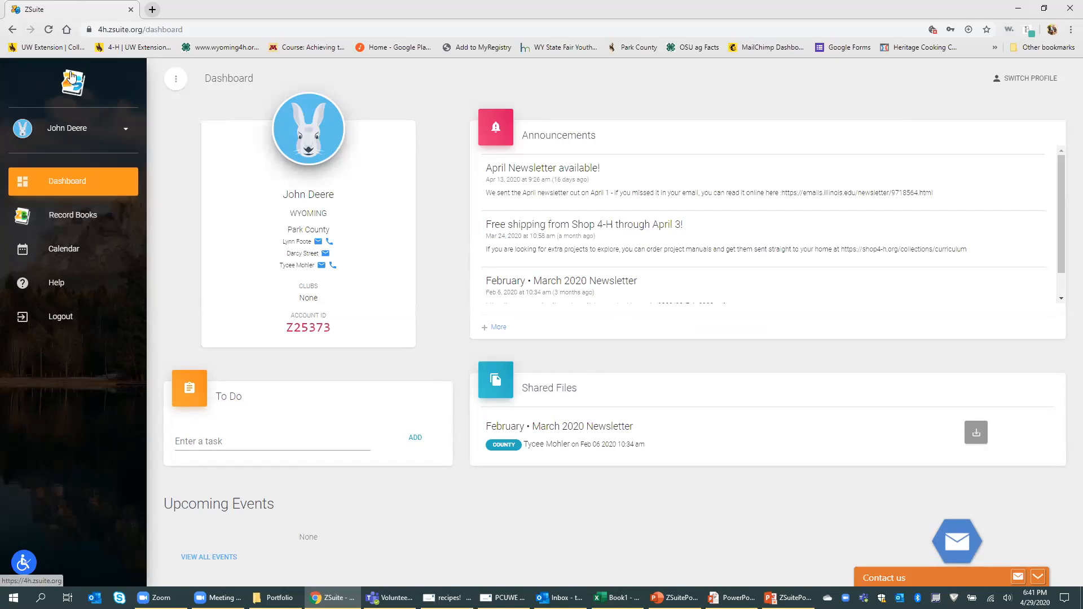
# Step: Start a new record book in this member's Record Books
pyautogui.click(60, 217)
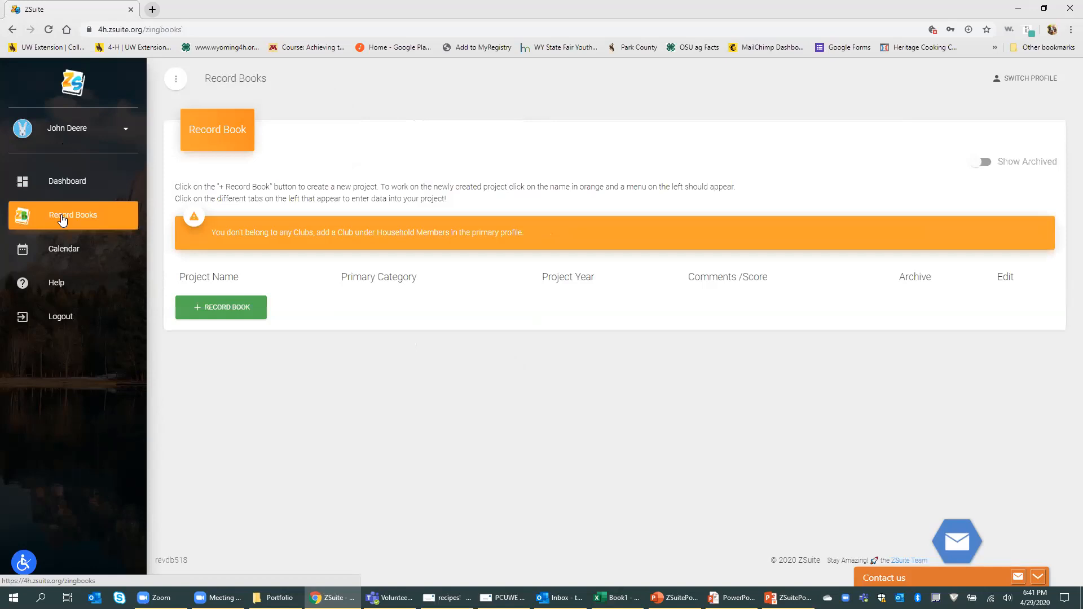
pyautogui.click(206, 309)
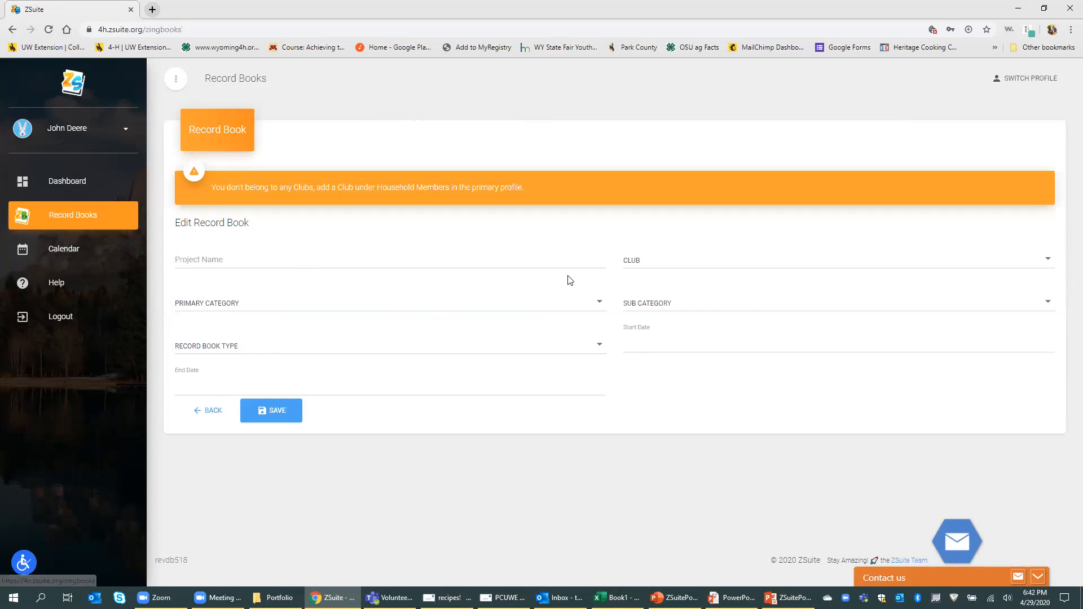
pyautogui.click(211, 263)
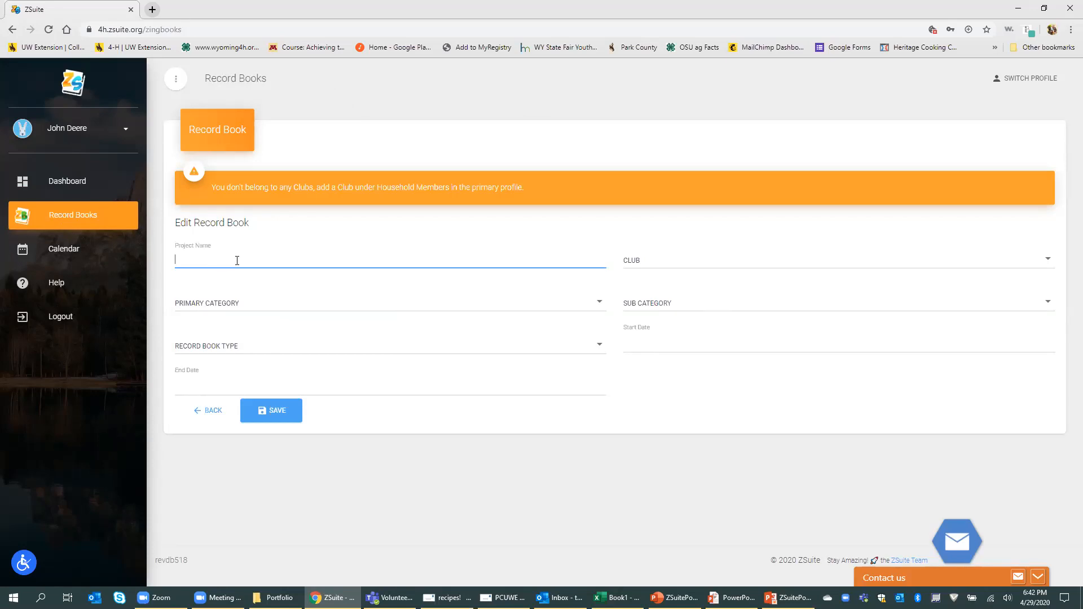
pyautogui.click(467, 435)
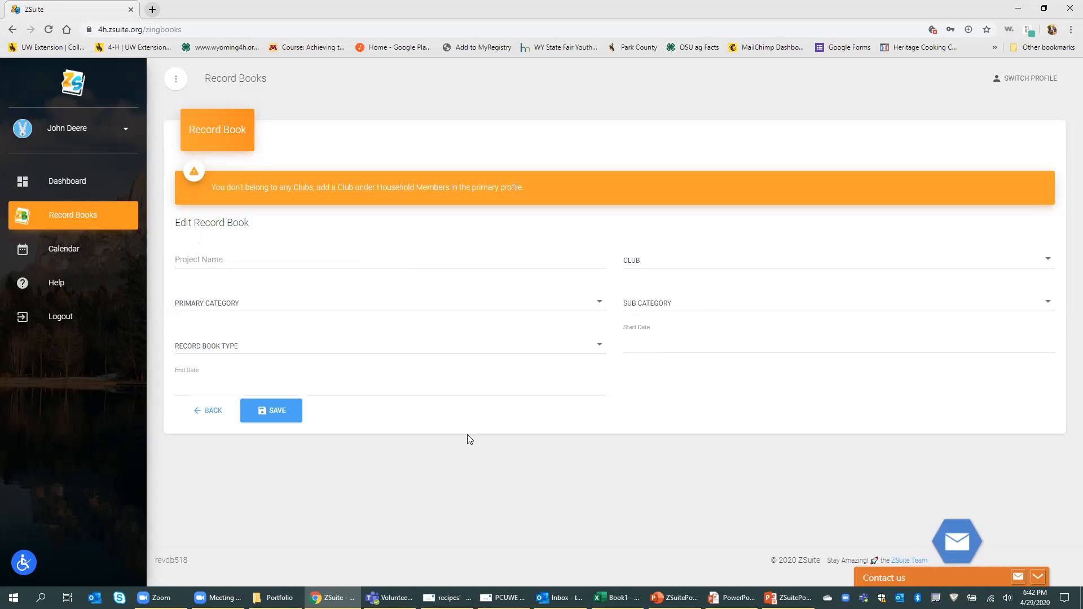
pyautogui.click(600, 351)
pyautogui.click(600, 351)
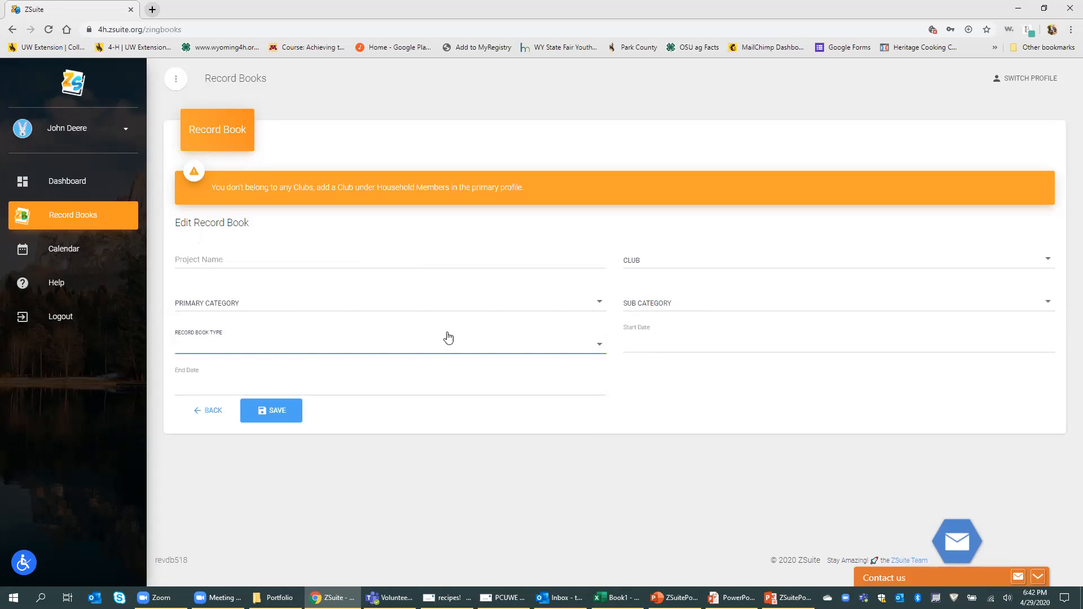
# Step: Name the project Sheep and browse the Primary Category options
pyautogui.click(437, 263)
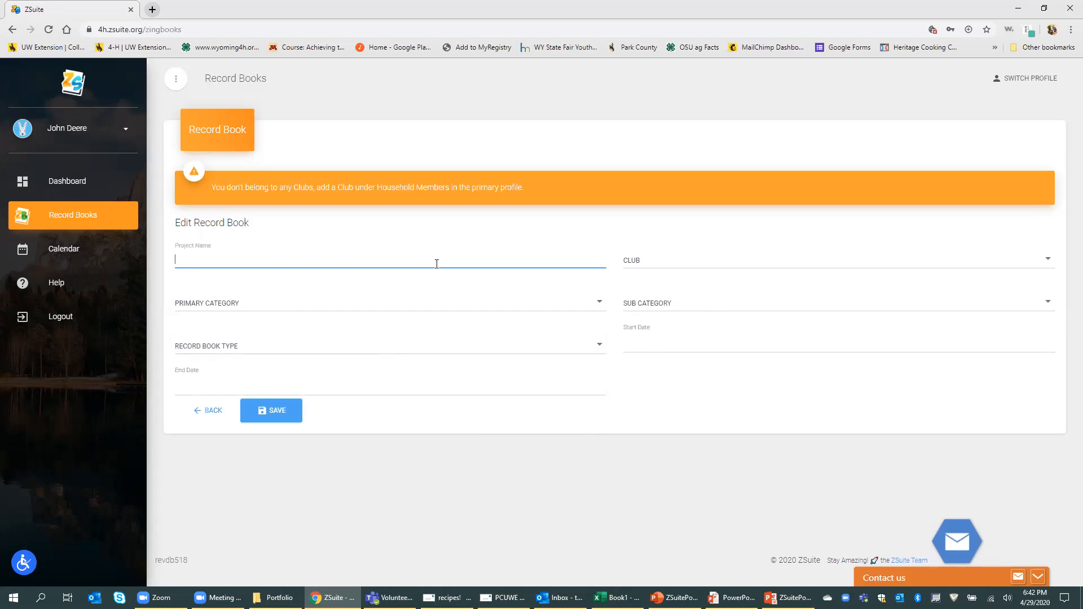
pyautogui.write('Sheep')
pyautogui.click(499, 307)
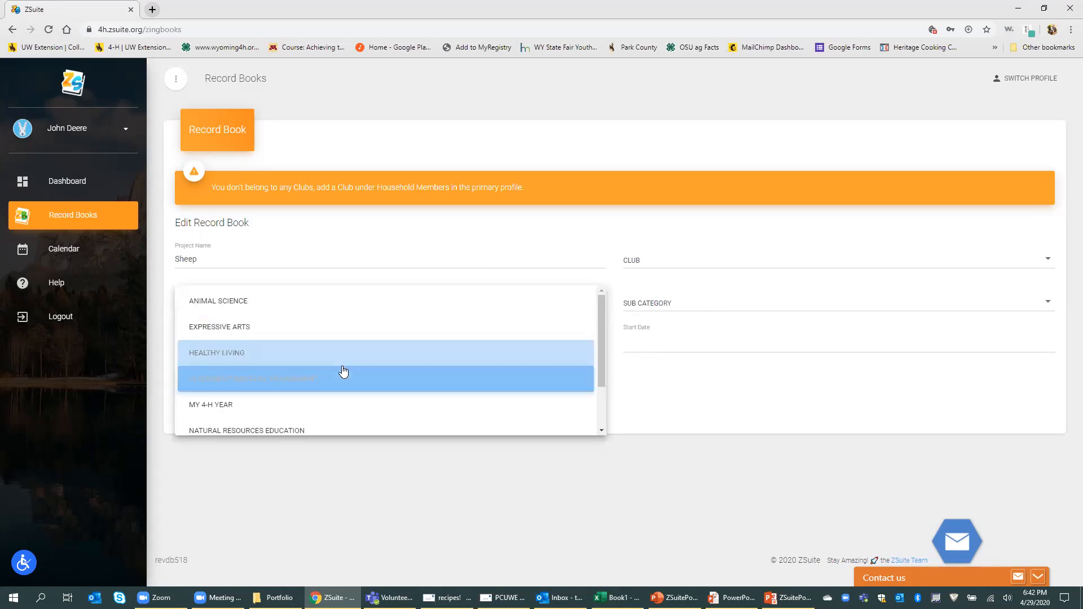
pyautogui.scroll(-1, 344, 370)
pyautogui.scroll(-1, 346, 402)
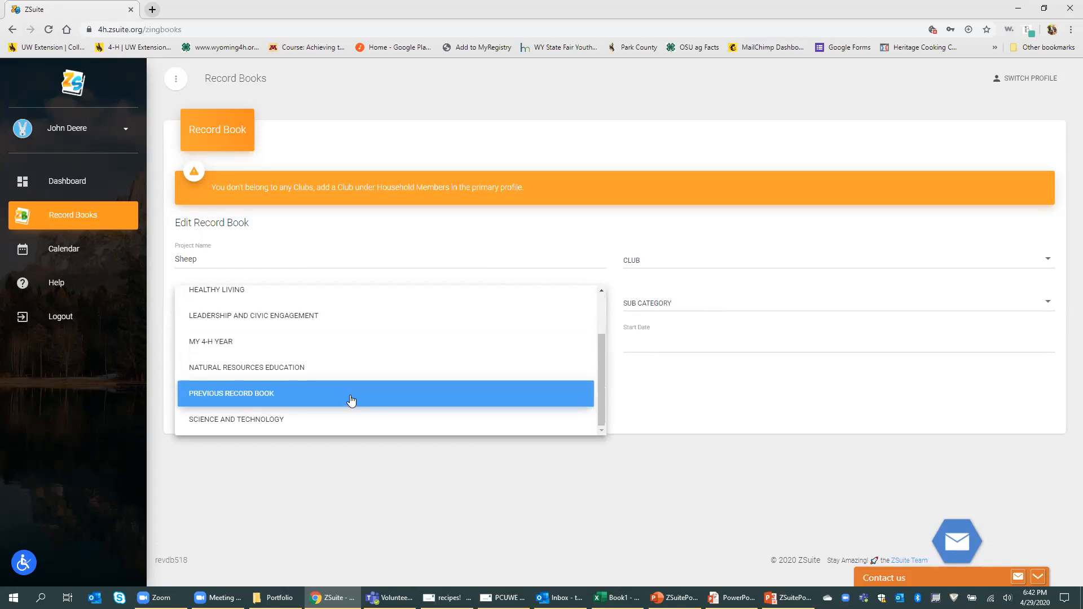
pyautogui.scroll(1, 341, 333)
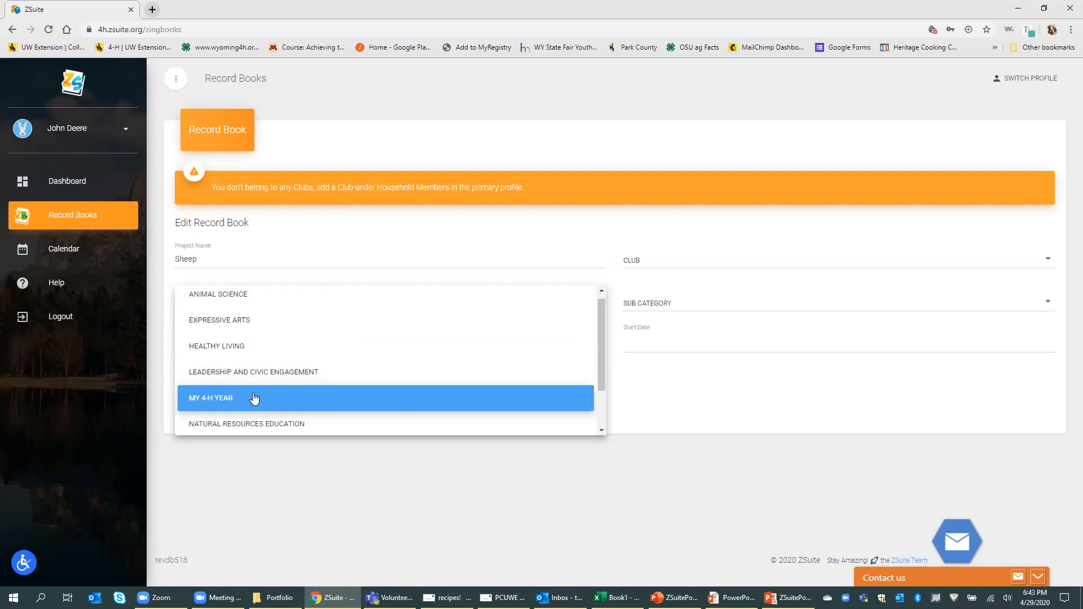
# Step: Set category Animal Science, sub category Sheep, and type Senior Record Book
pyautogui.click(264, 295)
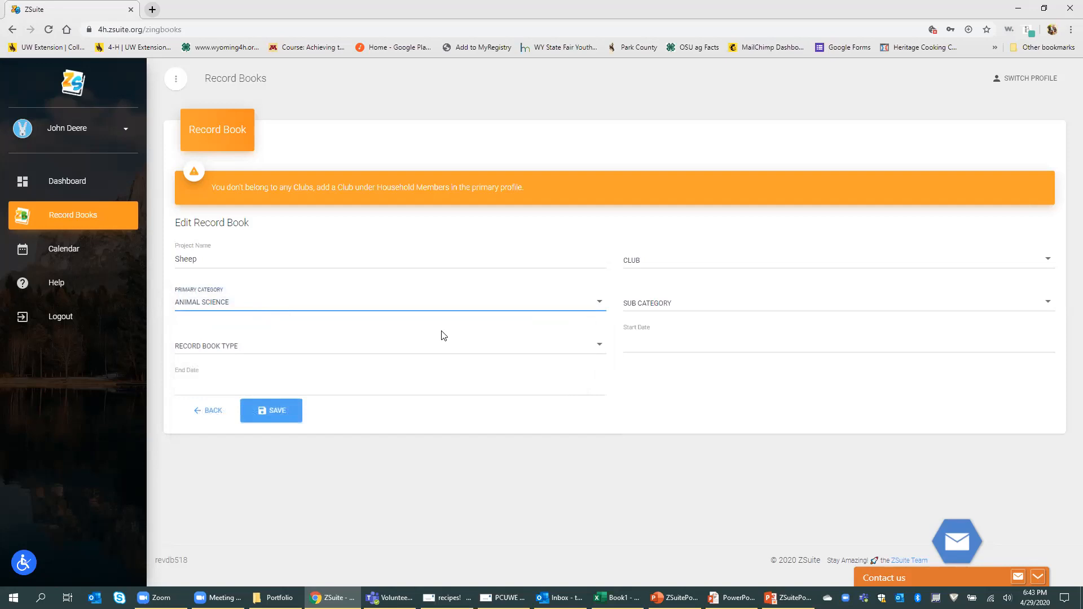
pyautogui.click(753, 304)
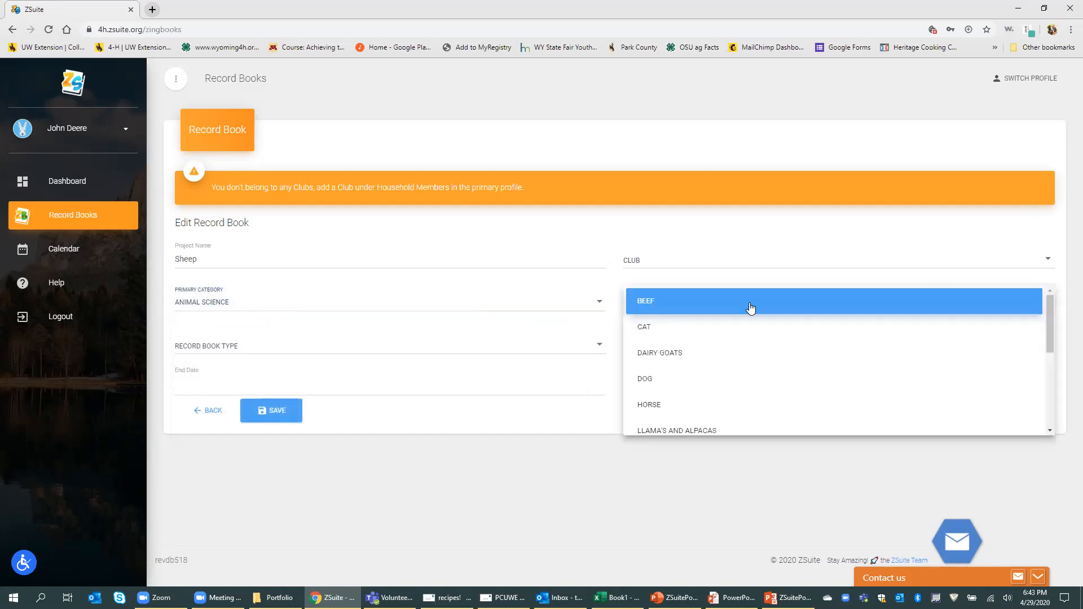
pyautogui.scroll(-1, 770, 411)
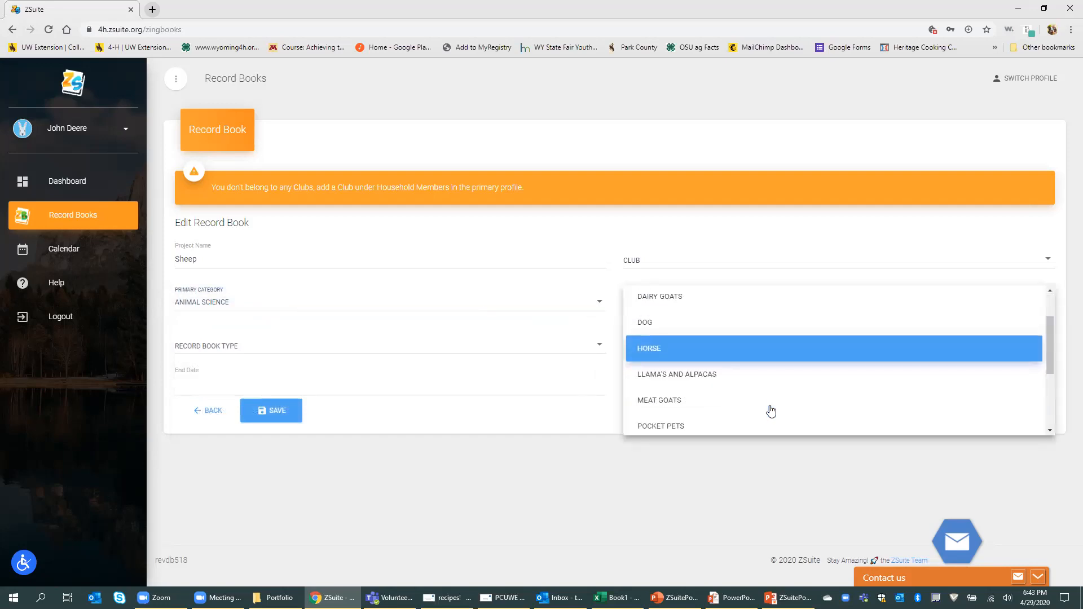
pyautogui.scroll(-1, 771, 411)
pyautogui.scroll(-1, 771, 411)
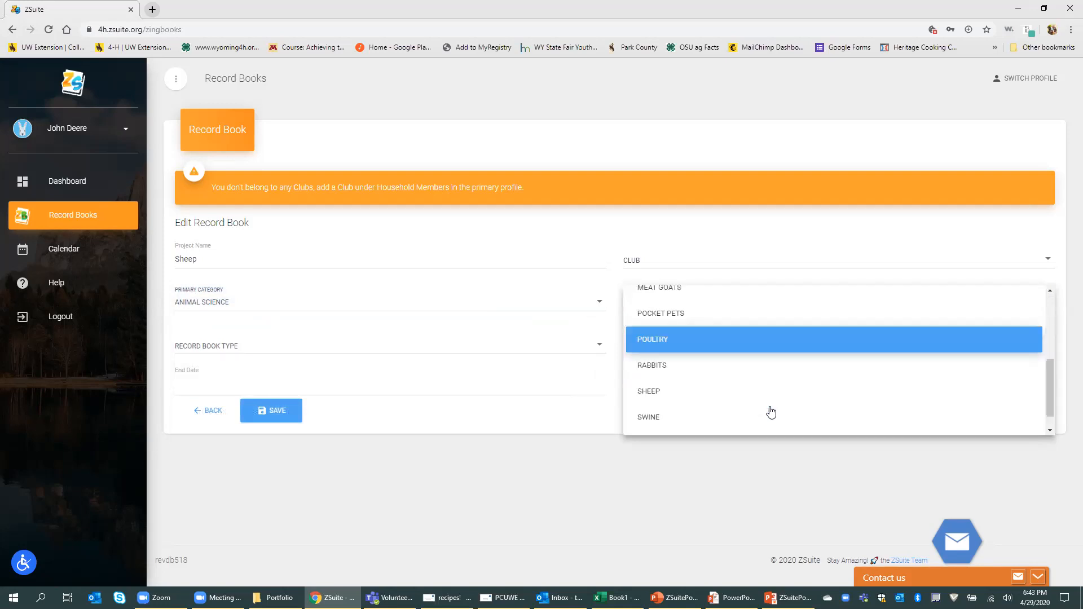
pyautogui.click(745, 370)
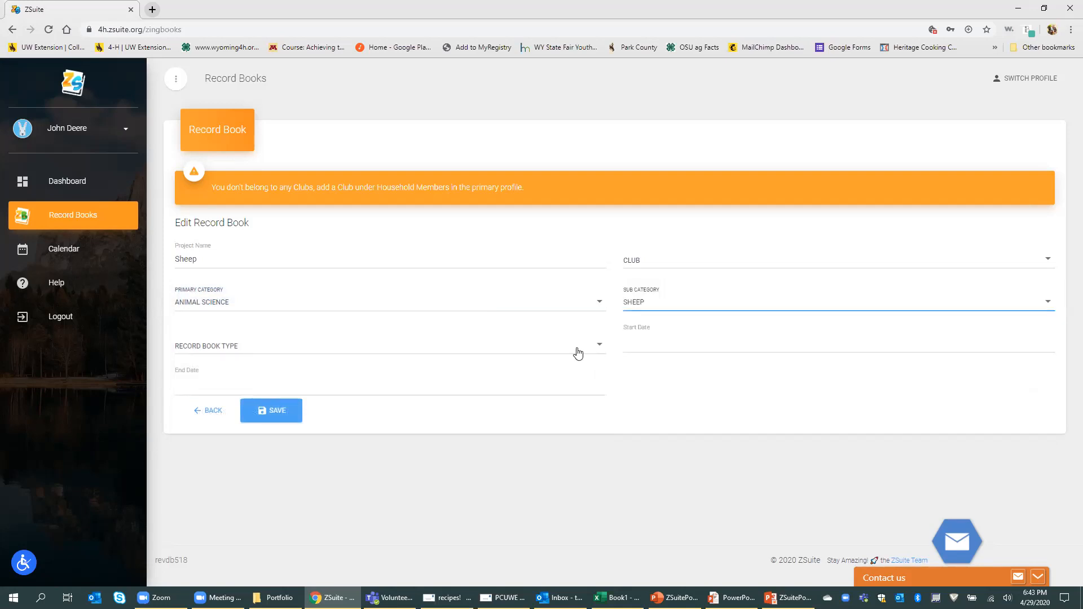
pyautogui.click(598, 349)
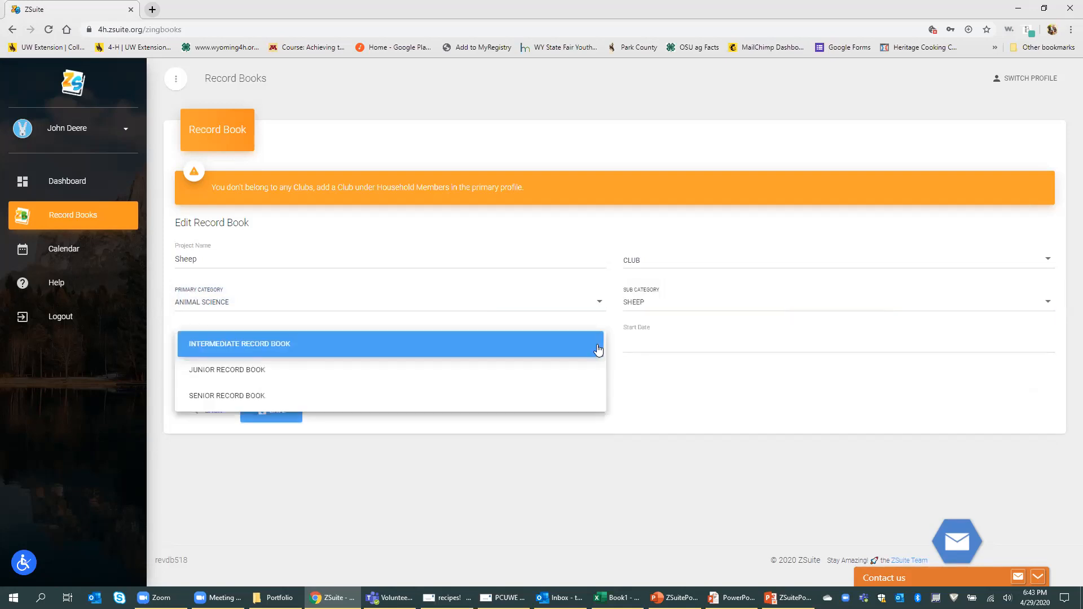
pyautogui.click(581, 396)
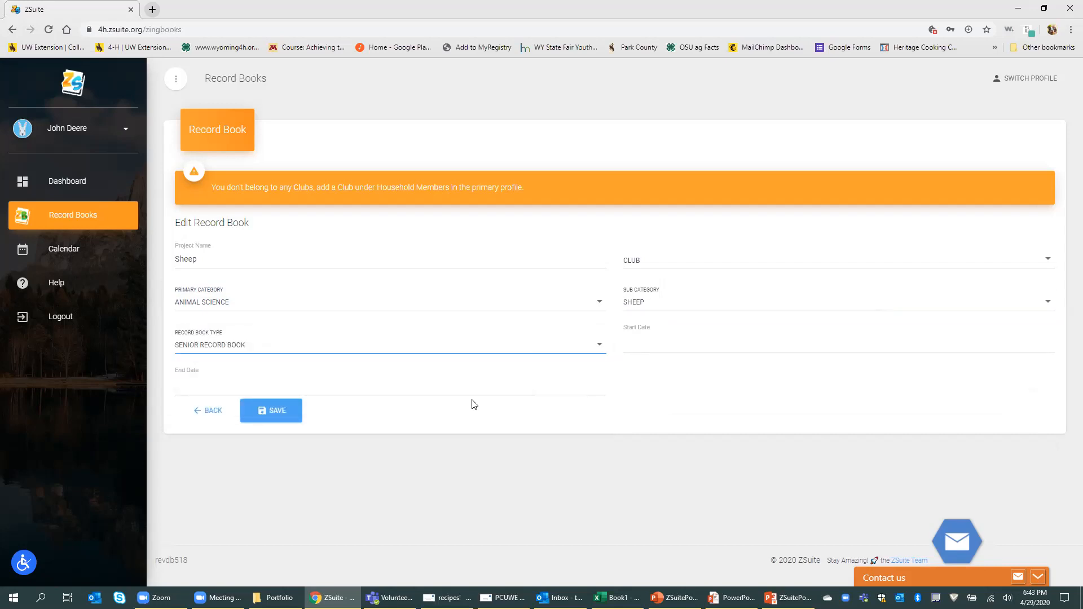
pyautogui.click(468, 346)
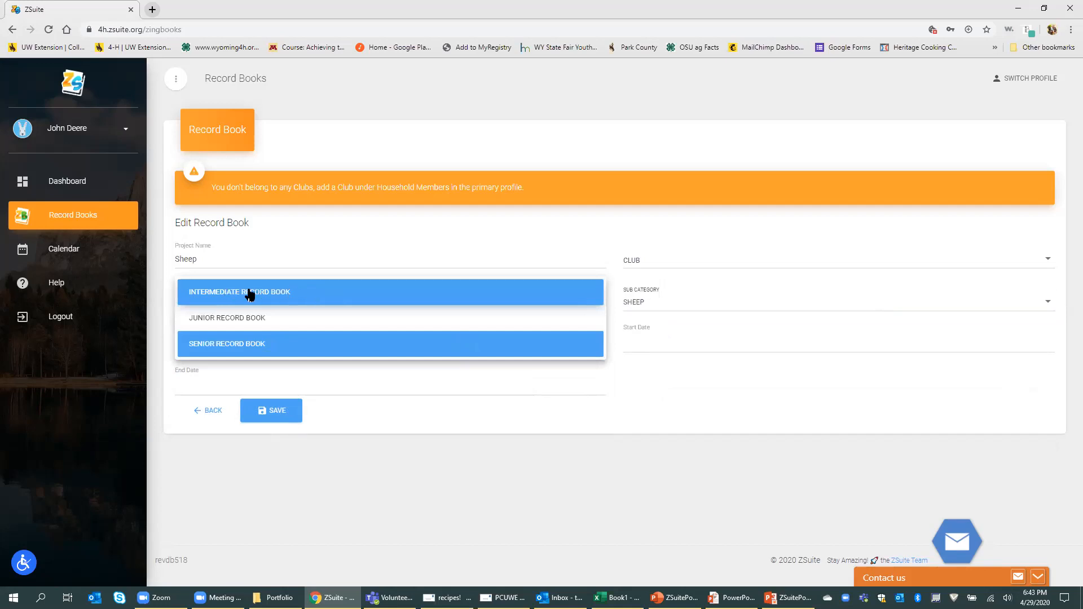
pyautogui.click(271, 408)
# Step: Try saving the Sheep record book and find the Club dropdown empty
pyautogui.click(271, 412)
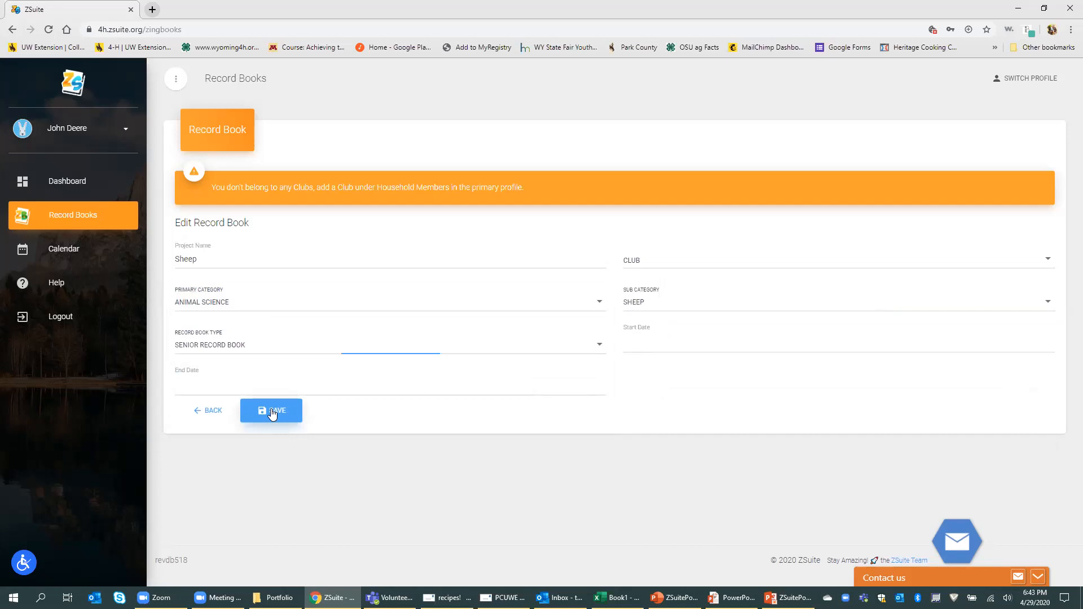
pyautogui.click(733, 262)
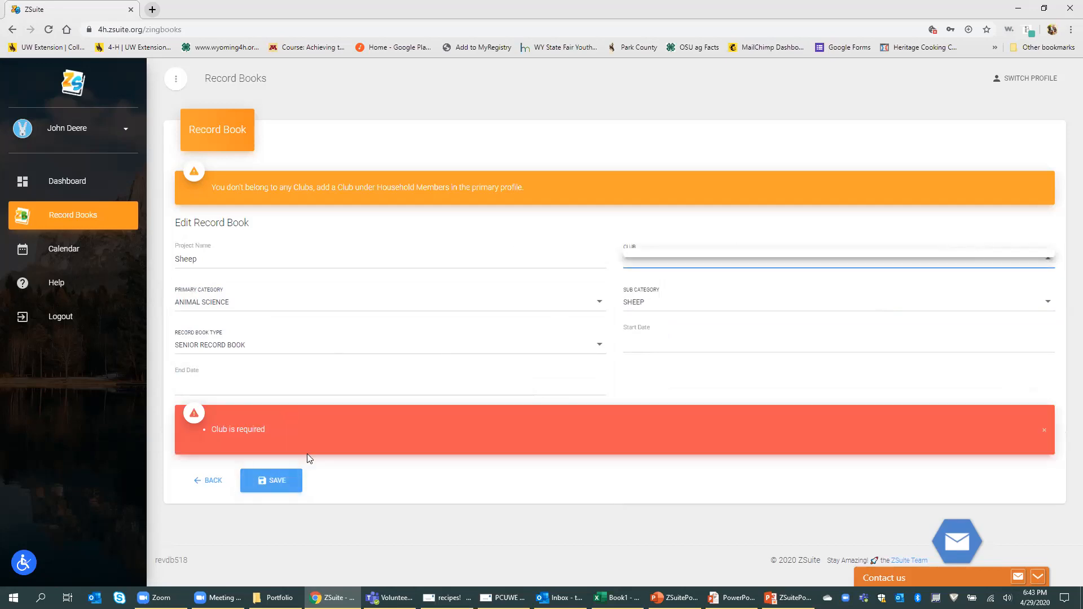
pyautogui.click(212, 473)
# Step: Switch to the primary household profile by submitting its PIN
pyautogui.click(79, 179)
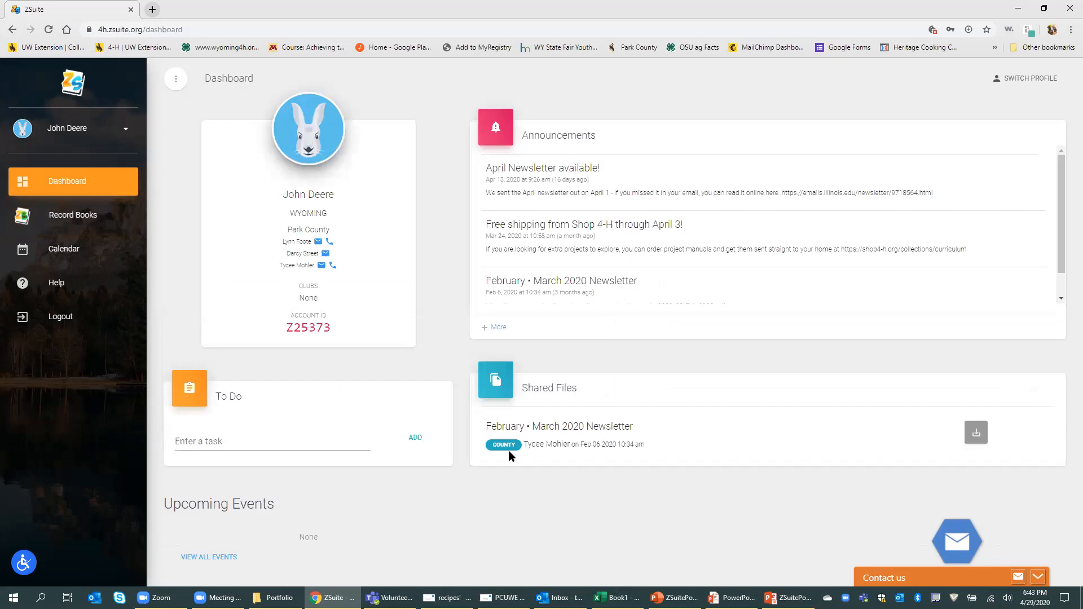
pyautogui.scroll(-1, 486, 428)
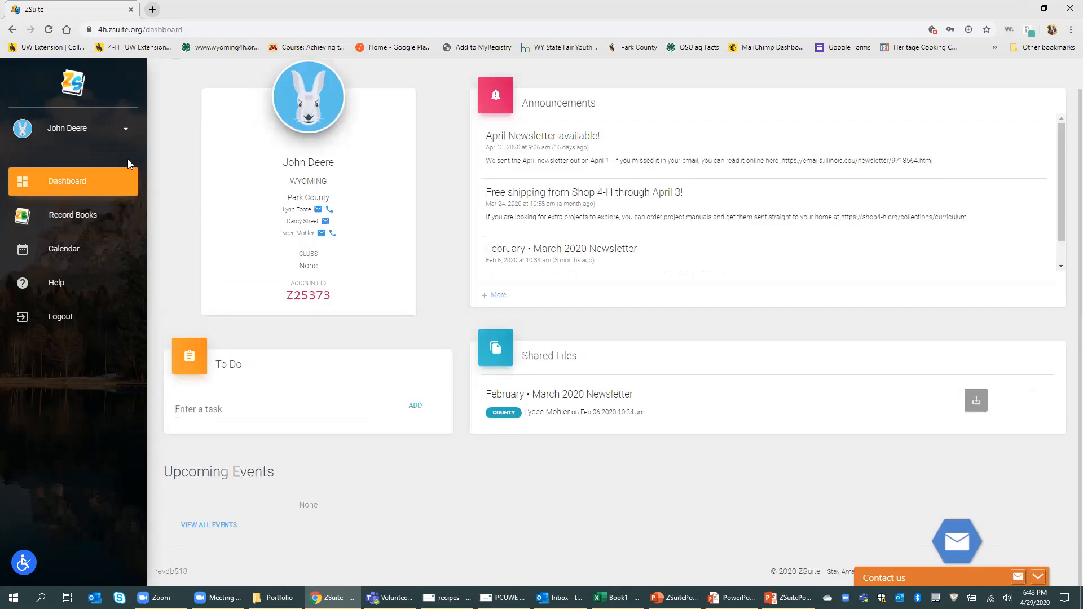
pyautogui.scroll(1, 1057, 96)
pyautogui.click(1045, 81)
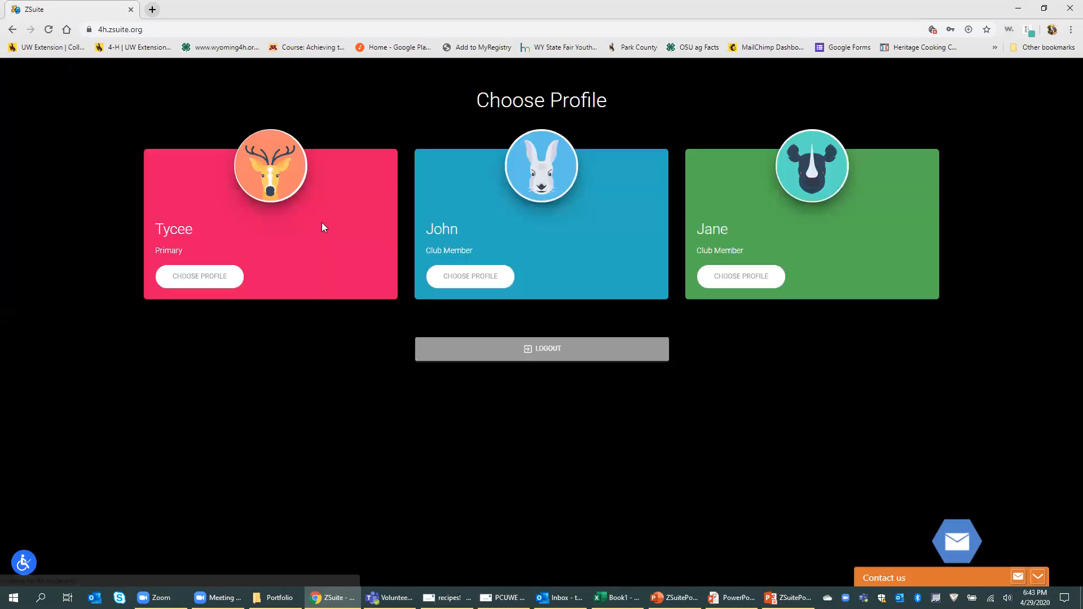
pyautogui.click(221, 286)
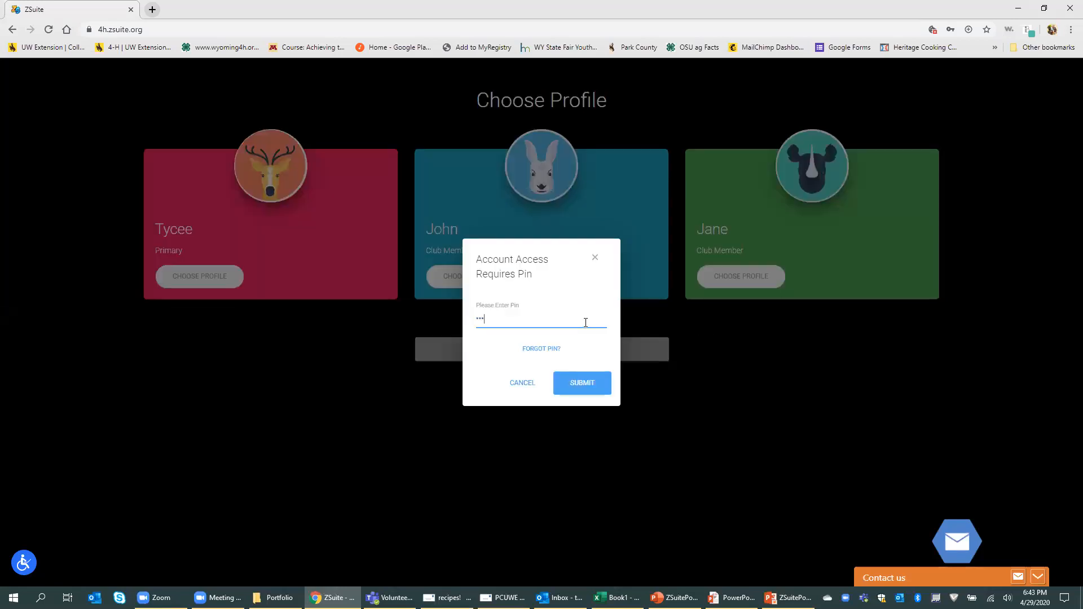
pyautogui.click(569, 383)
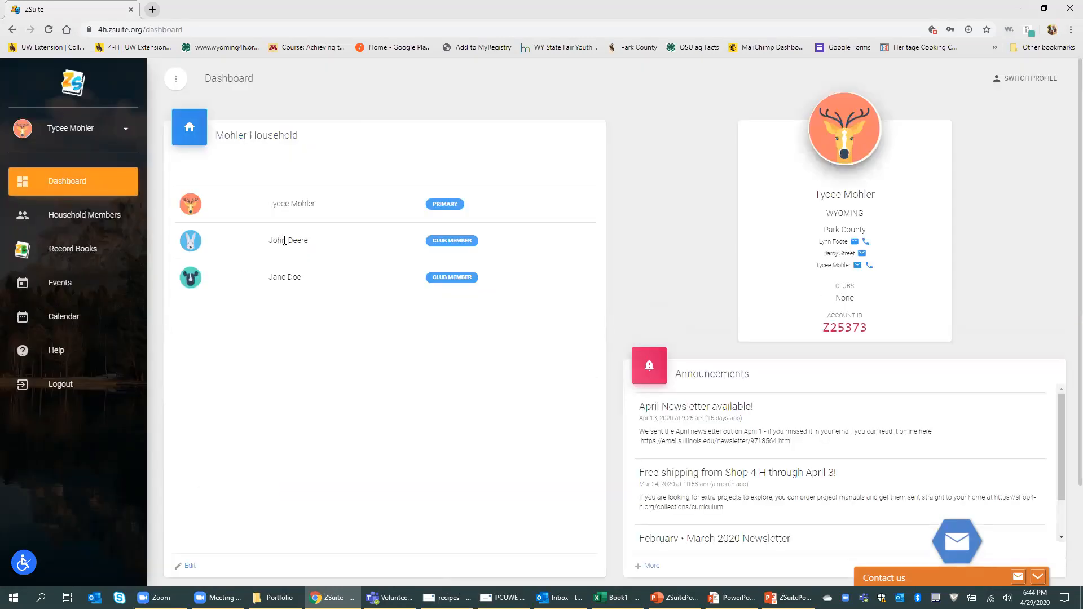
# Step: Add Cloverbuds 4-H Club to the second household member and save
pyautogui.click(84, 215)
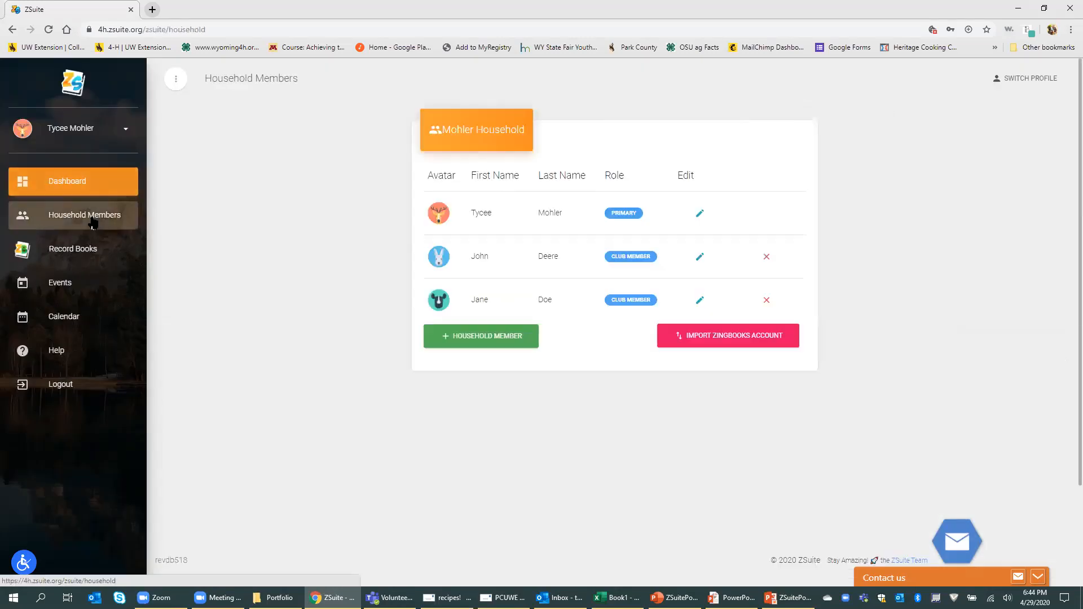
pyautogui.click(700, 258)
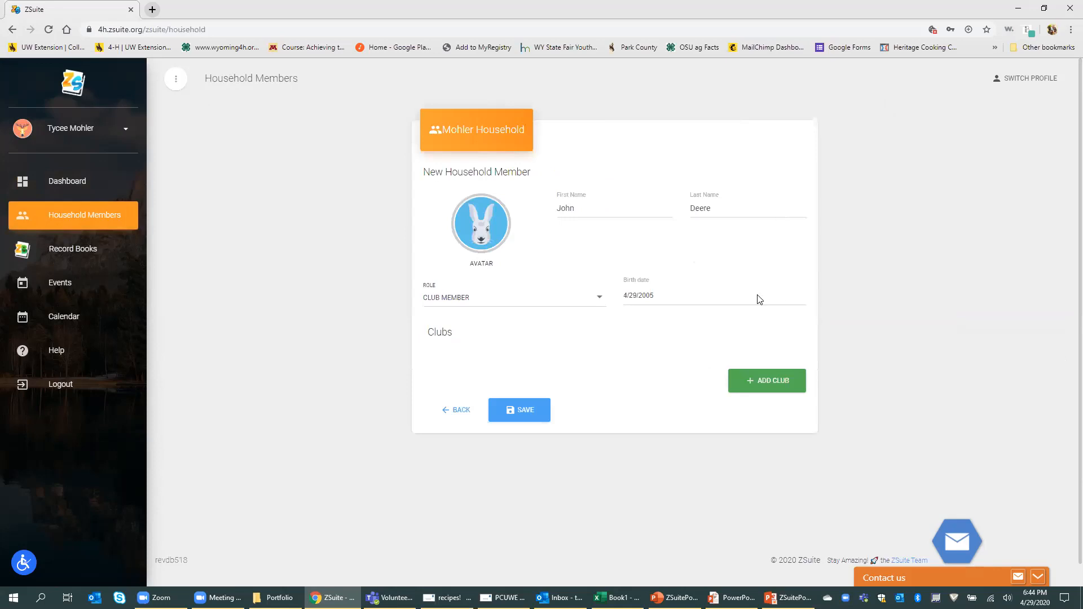
pyautogui.click(789, 378)
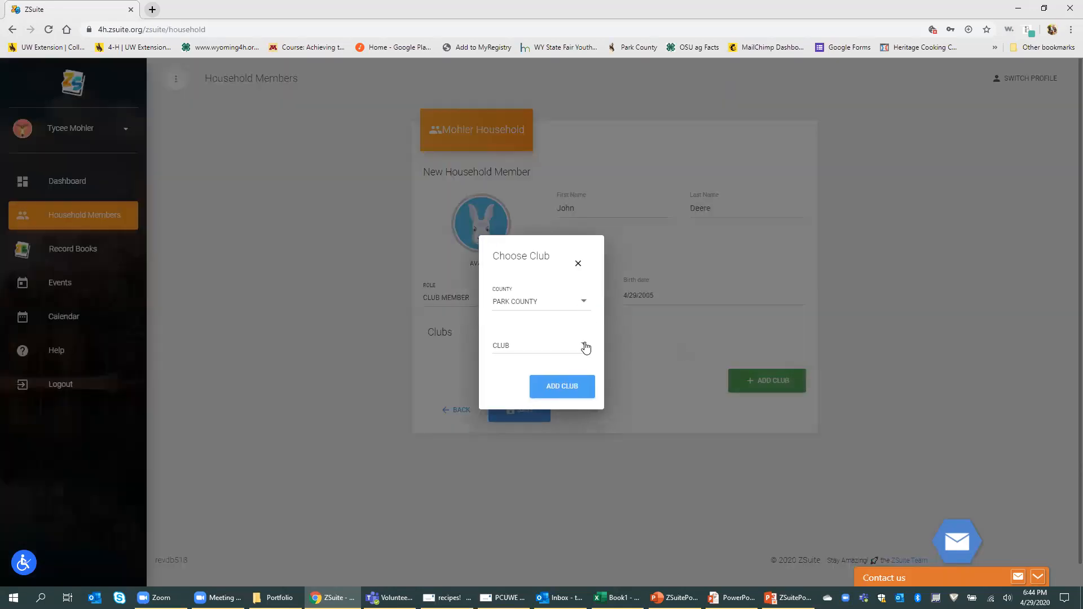
pyautogui.click(584, 345)
pyautogui.click(576, 370)
pyautogui.click(588, 389)
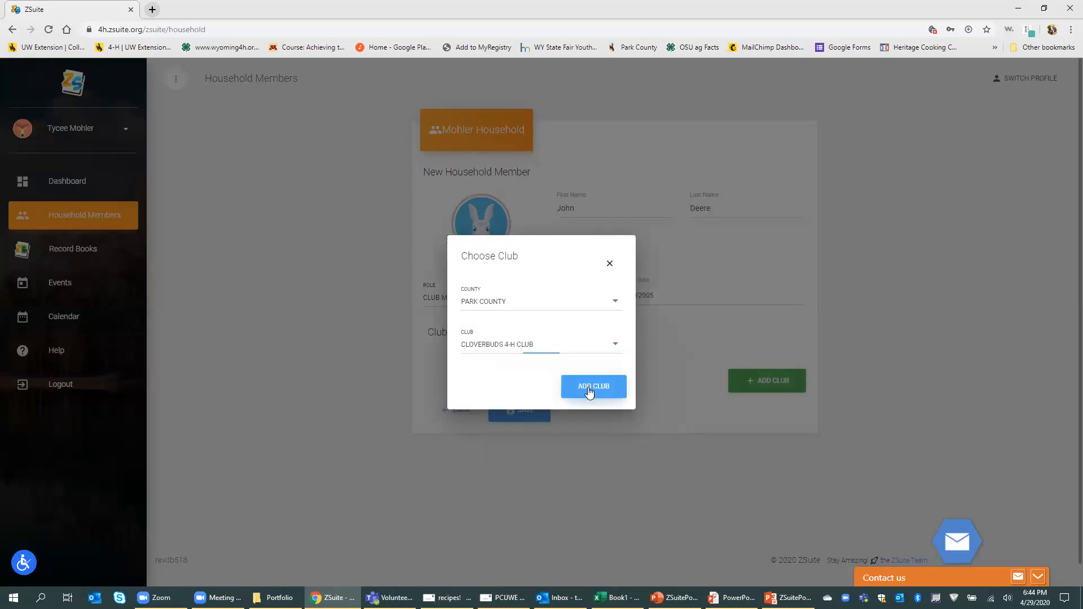
pyautogui.click(515, 451)
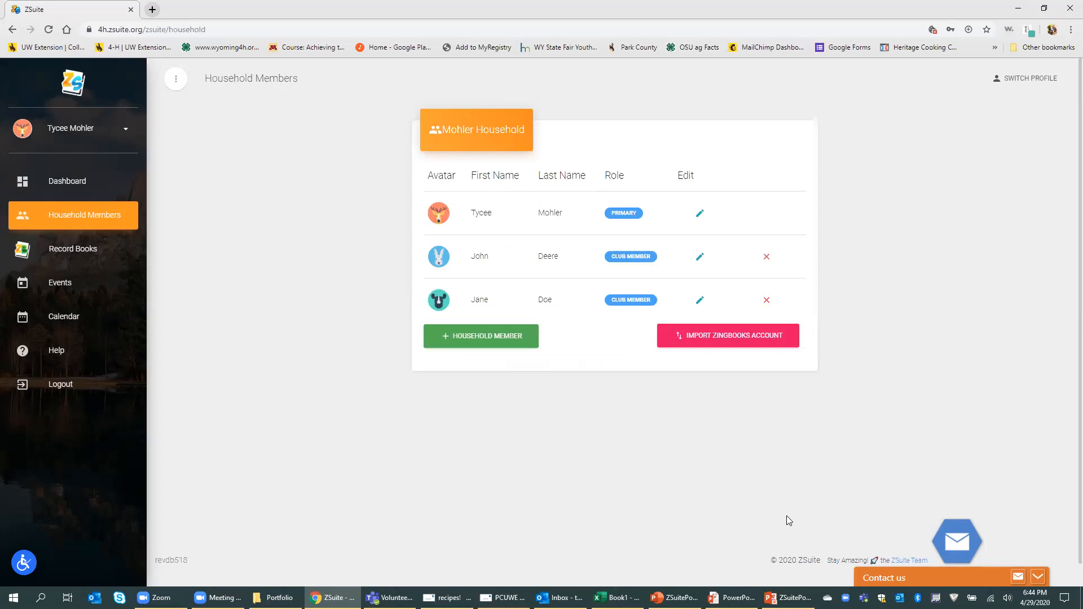
# Step: Switch to the rabbit-avatar member's profile and open its Record Books
pyautogui.click(1026, 78)
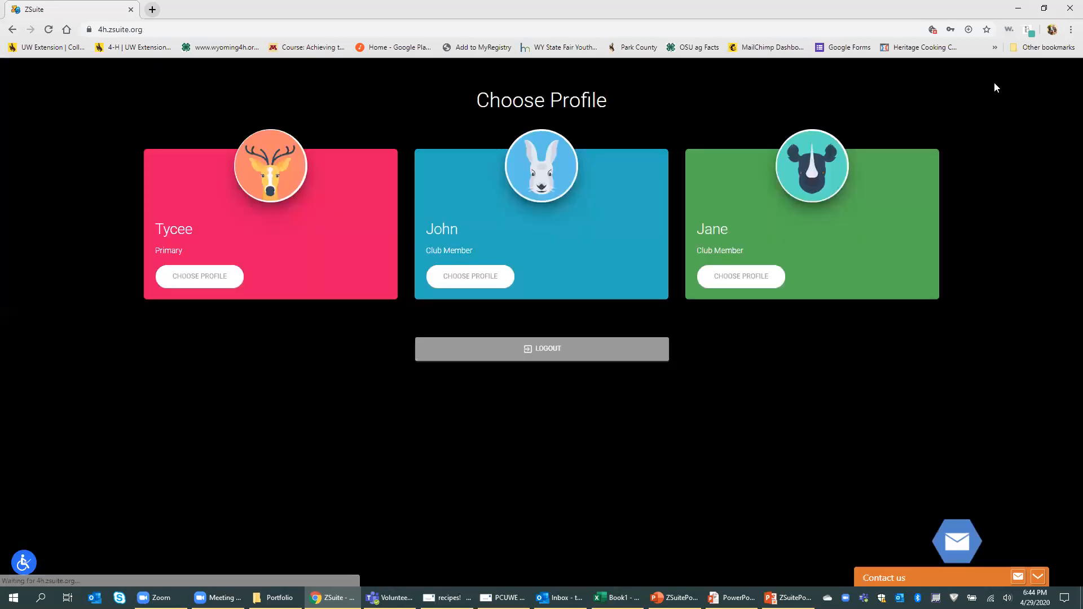
pyautogui.click(493, 281)
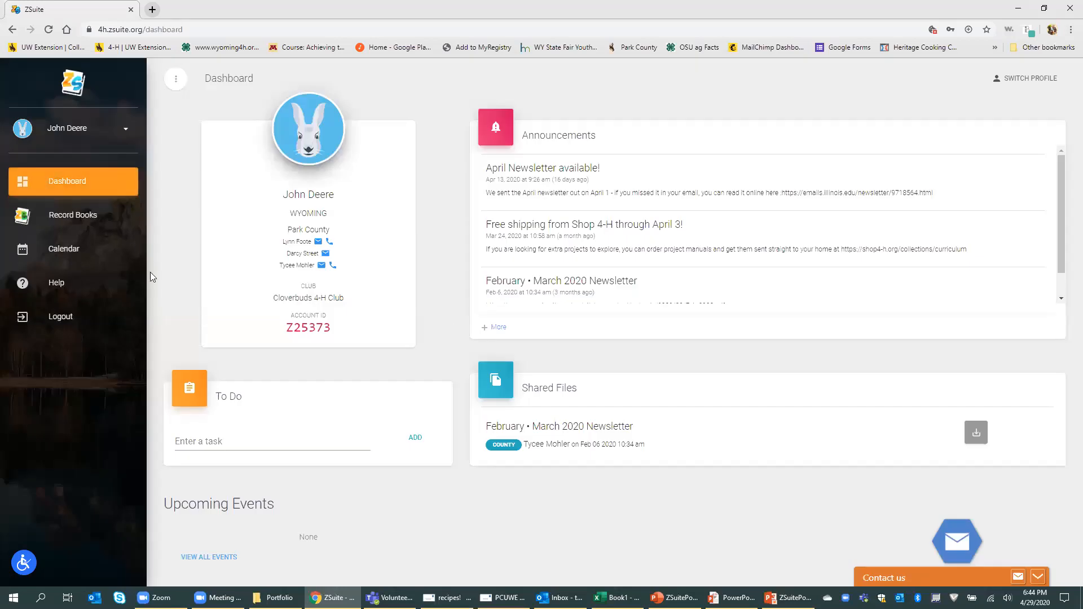
pyautogui.click(73, 217)
# Step: Start a new Sheep record book for Cloverbuds 4-H Club under Animal Science / Sheep
pyautogui.click(251, 265)
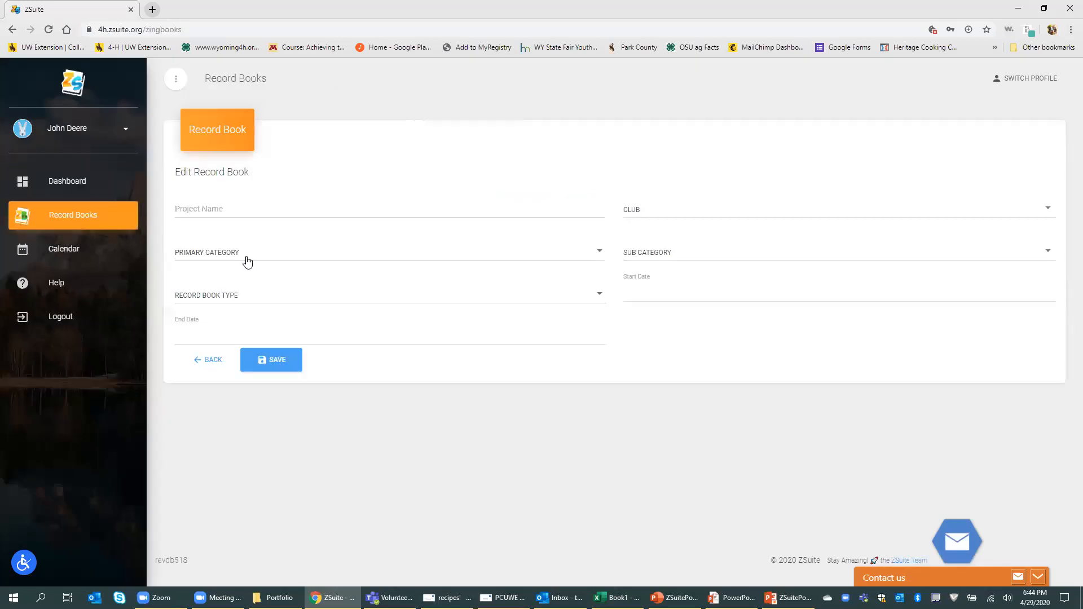
pyautogui.click(498, 211)
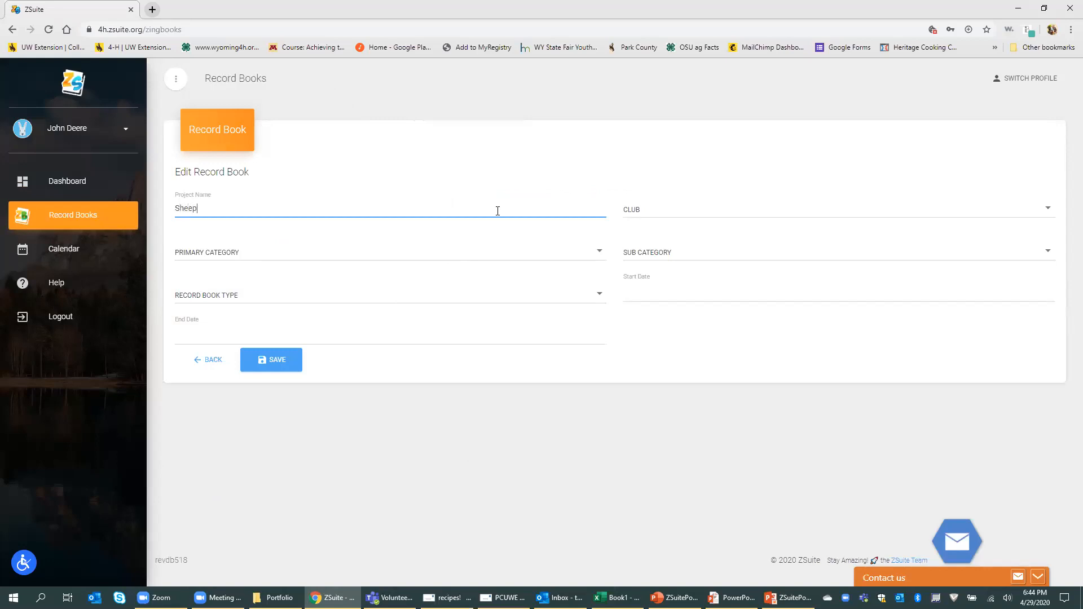
pyautogui.click(653, 213)
pyautogui.click(663, 213)
pyautogui.click(509, 260)
pyautogui.click(502, 251)
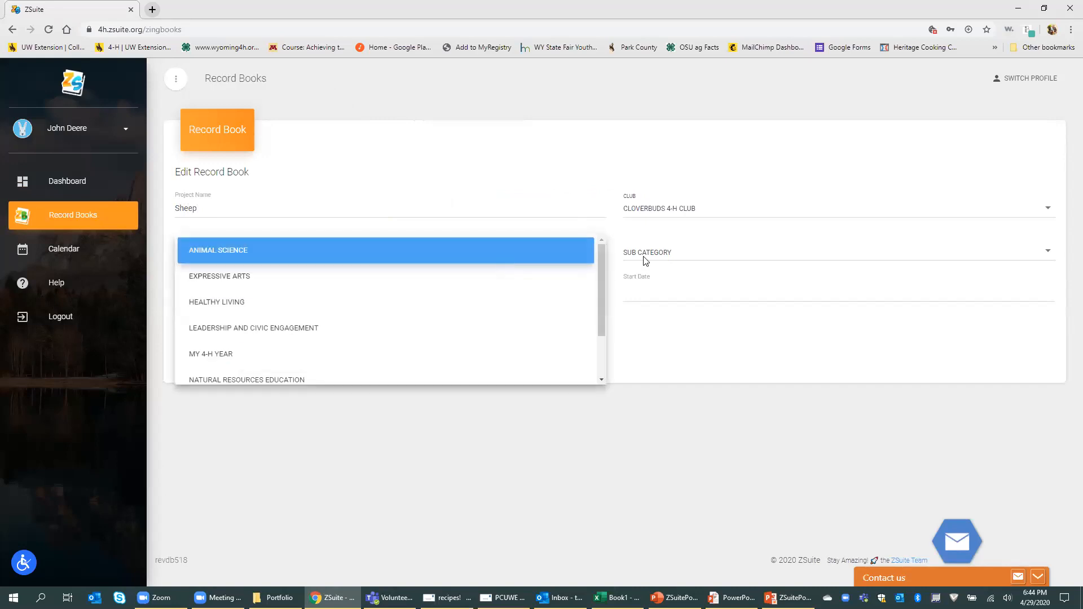
pyautogui.click(686, 257)
pyautogui.scroll(-5, 734, 337)
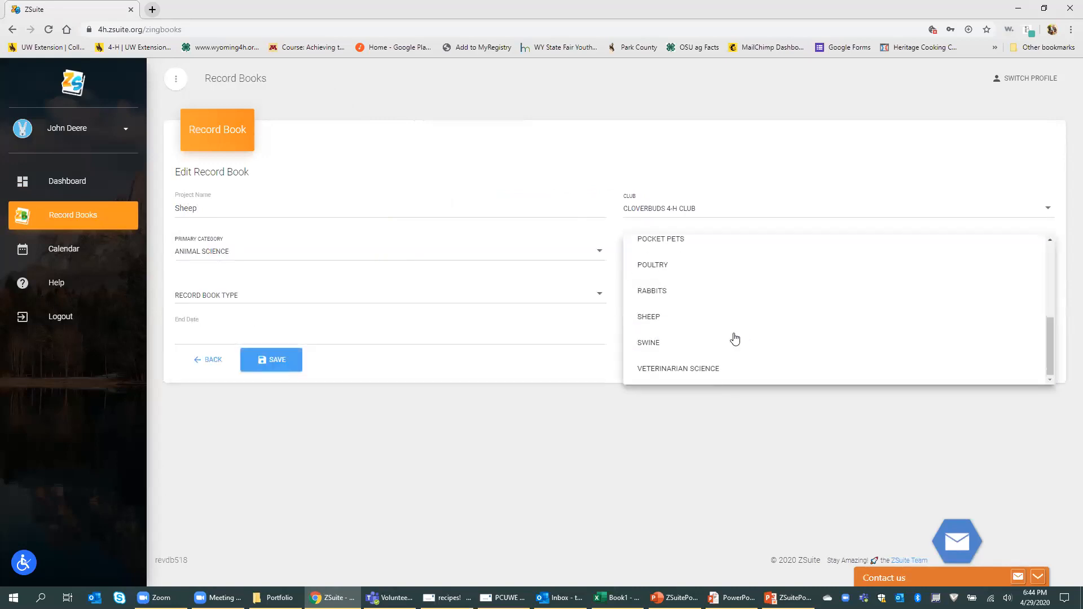
pyautogui.click(702, 316)
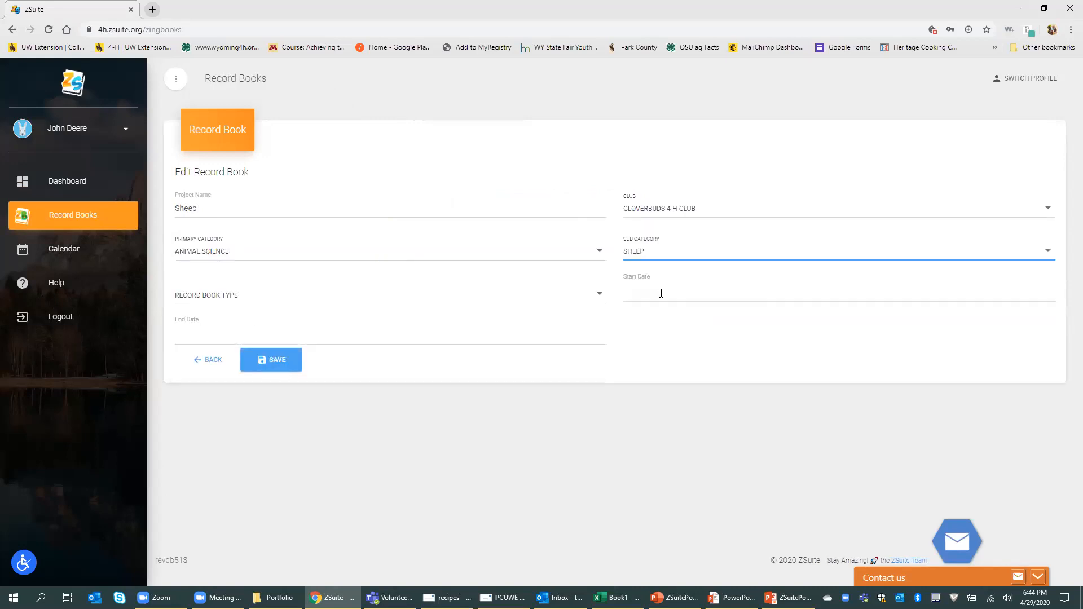
# Step: Keep Animal Science / Sheep, choose Senior Record Book, save, and open its settings
pyautogui.click(584, 258)
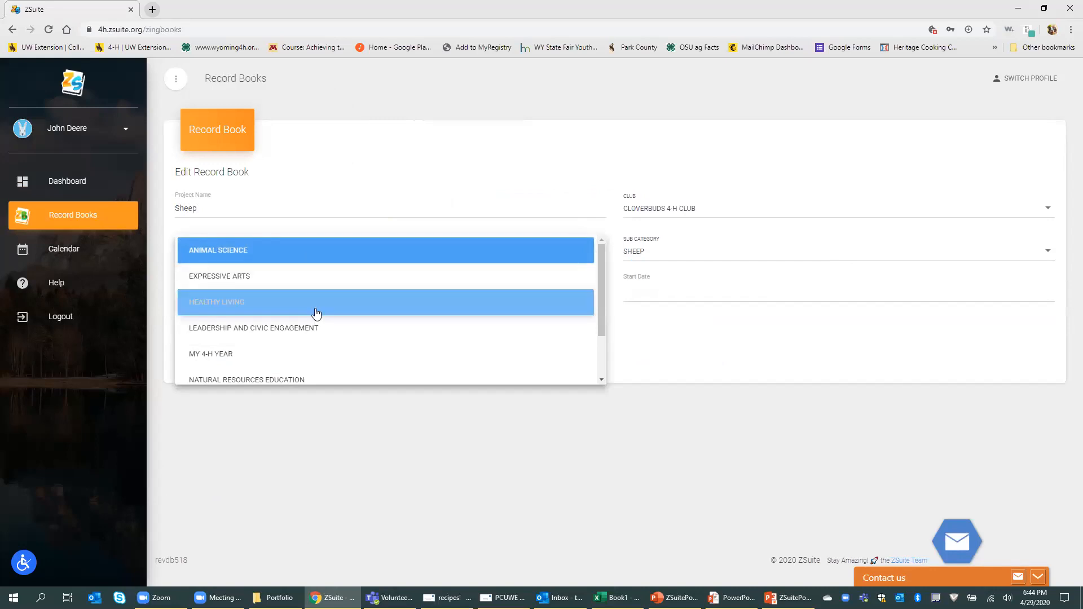
pyautogui.click(655, 259)
pyautogui.click(662, 259)
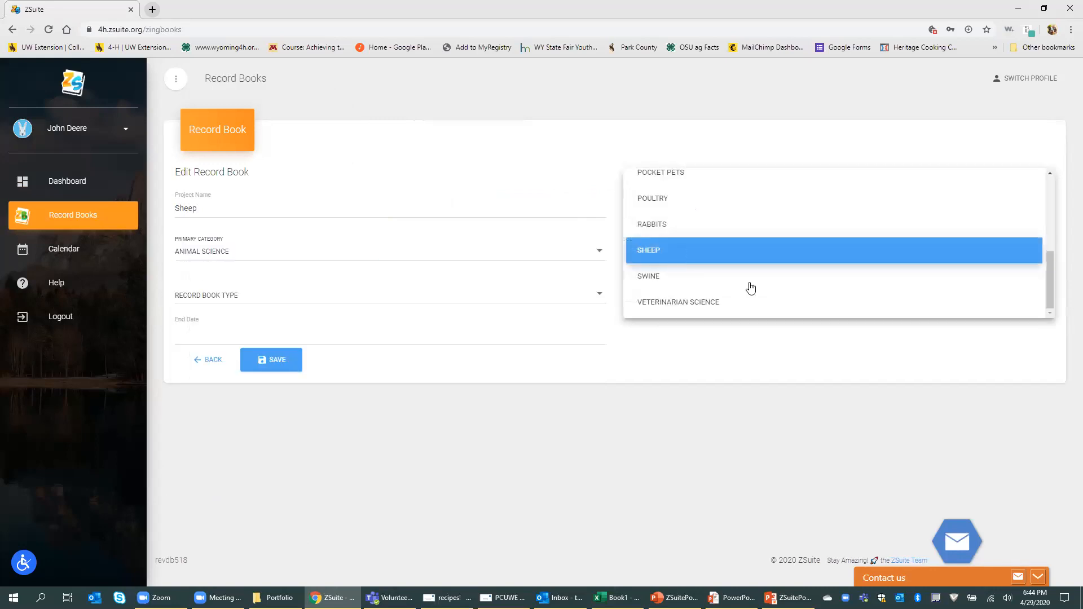
pyautogui.scroll(5, 750, 299)
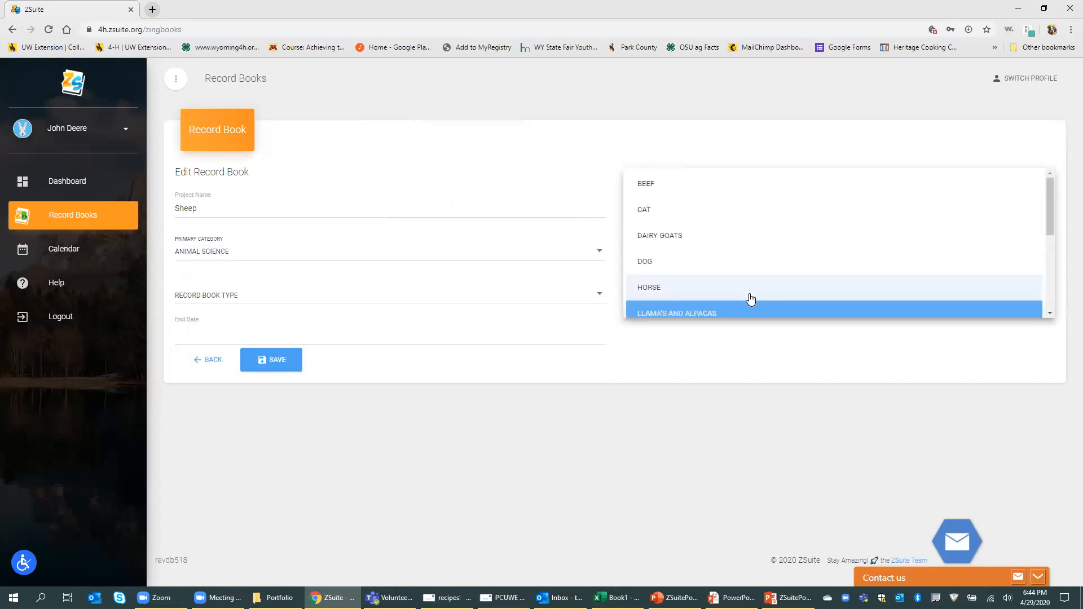
pyautogui.scroll(-5, 750, 297)
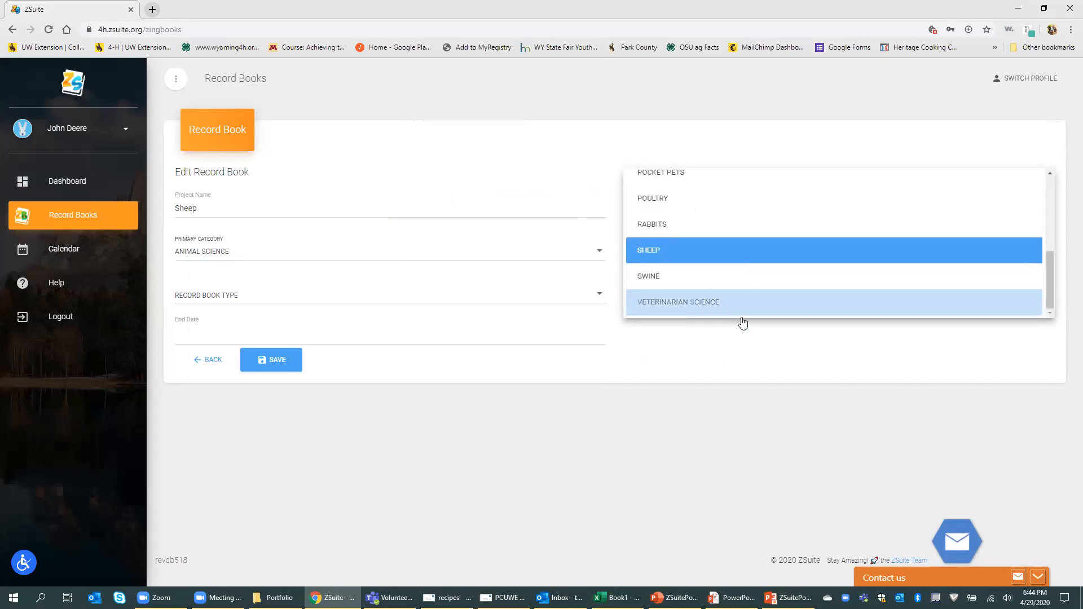
pyautogui.click(705, 341)
pyautogui.click(592, 302)
pyautogui.click(537, 343)
pyautogui.click(299, 360)
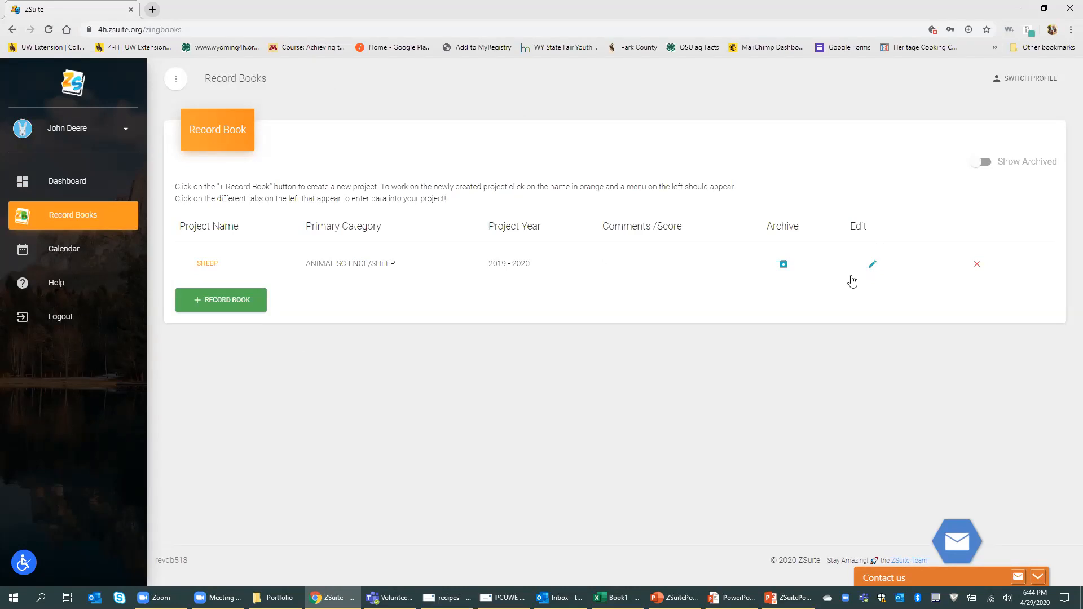
pyautogui.click(873, 265)
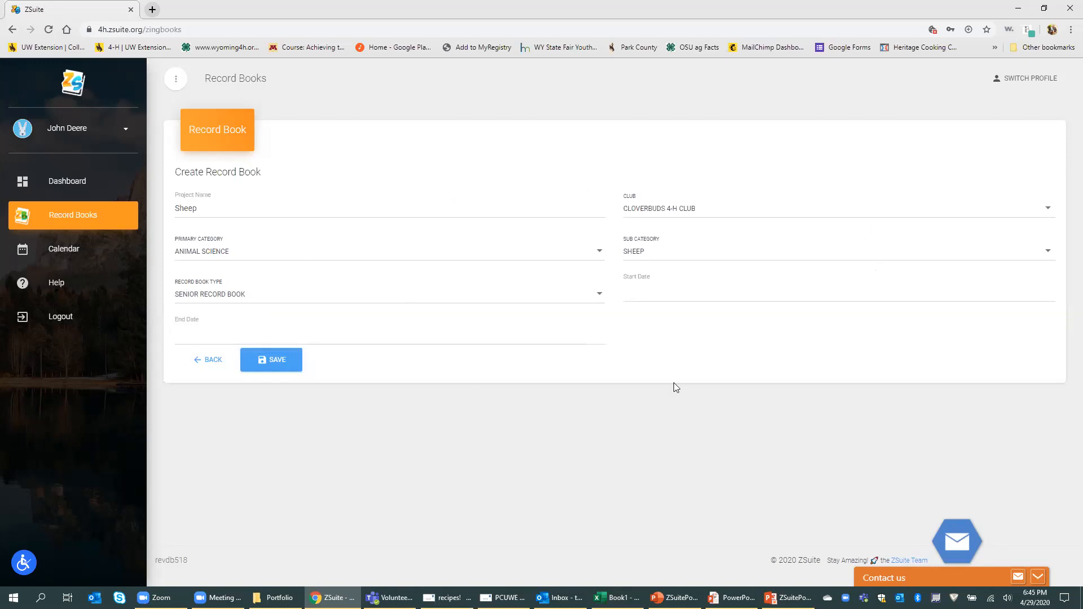
# Step: Leave the Sheep settings unchanged and open the Sheep project's Project Information page
pyautogui.click(212, 360)
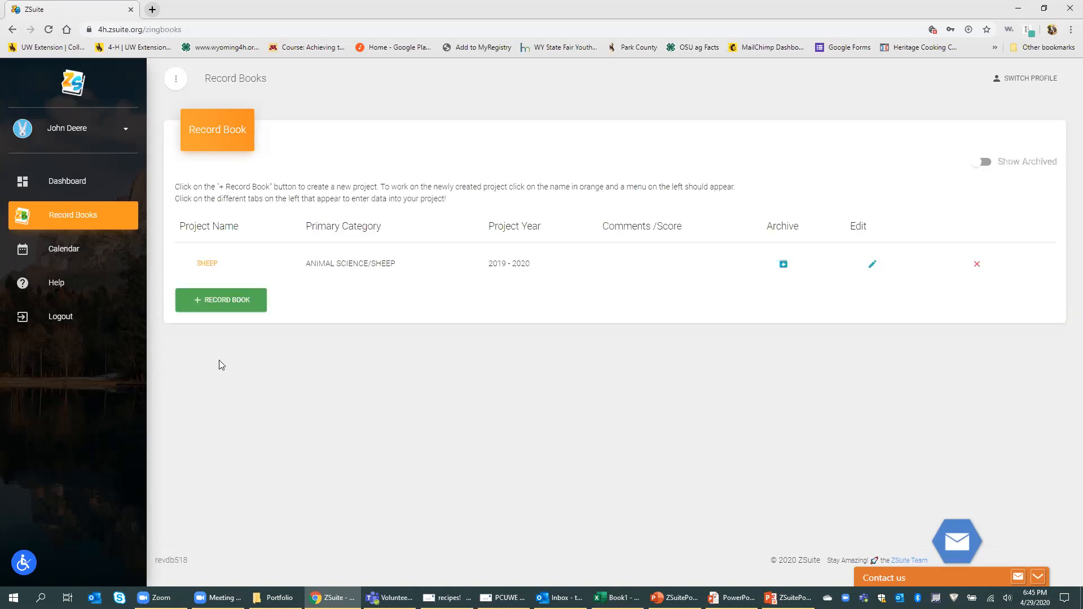
pyautogui.click(205, 264)
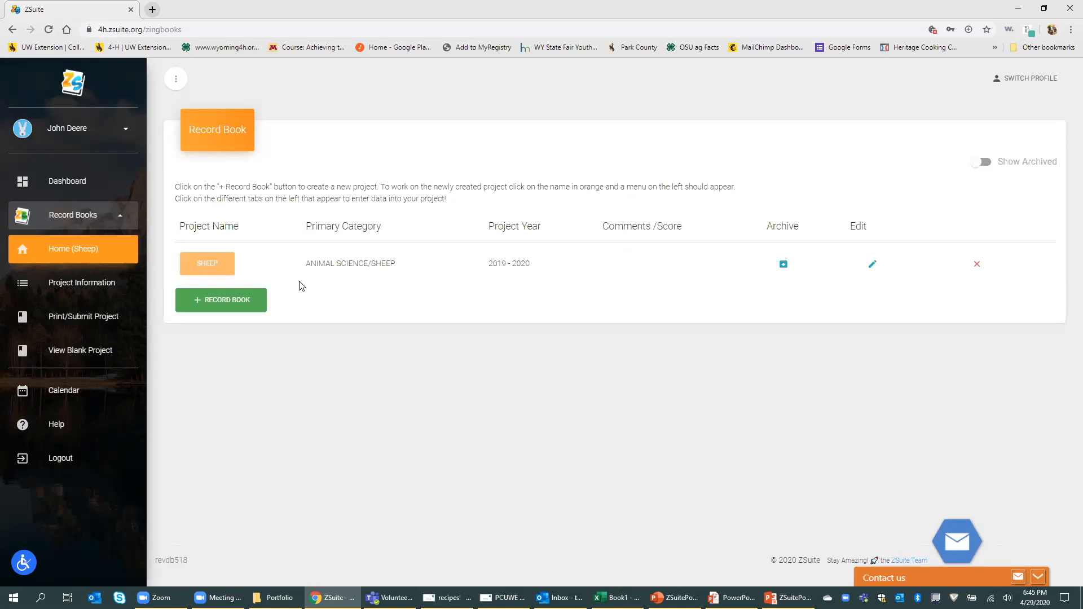
pyautogui.click(74, 283)
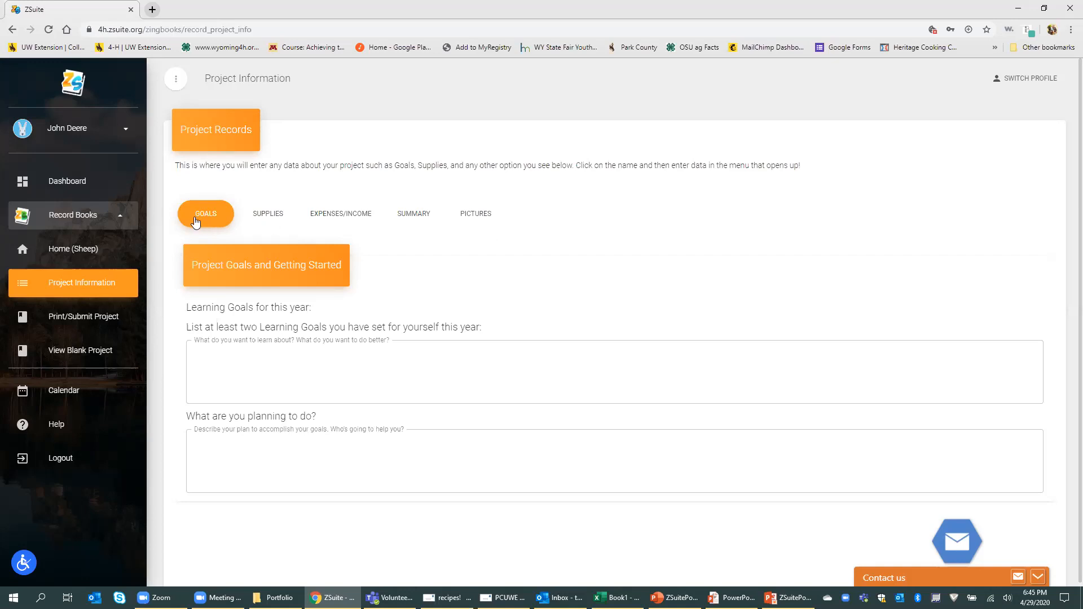
# Step: Review the Supplies, Expenses/Income, Summary and Pictures tabs, then preview the Sheep project report
pyautogui.click(272, 213)
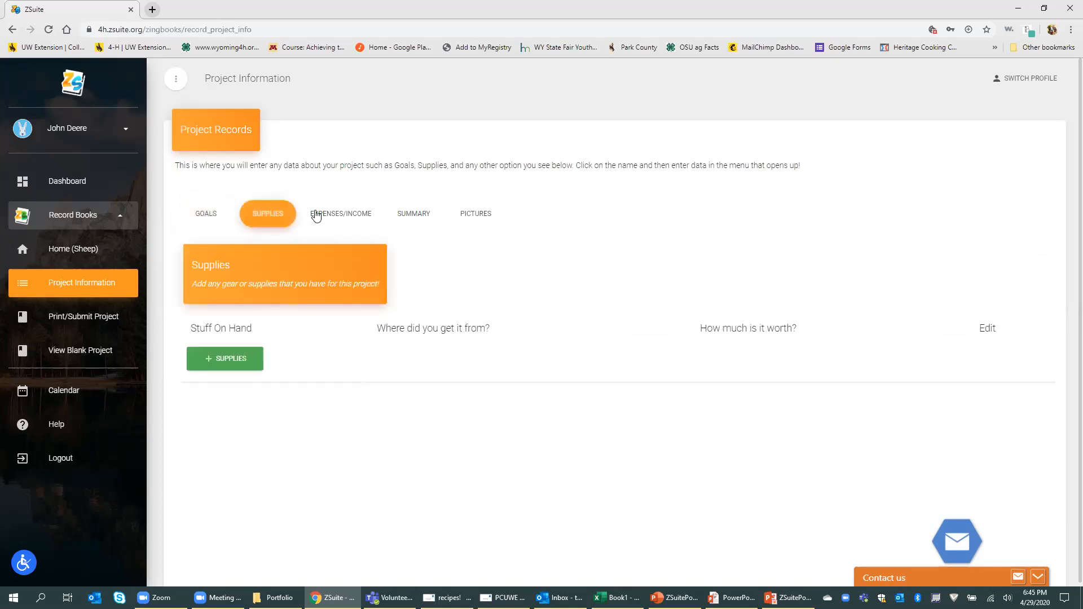
pyautogui.click(321, 217)
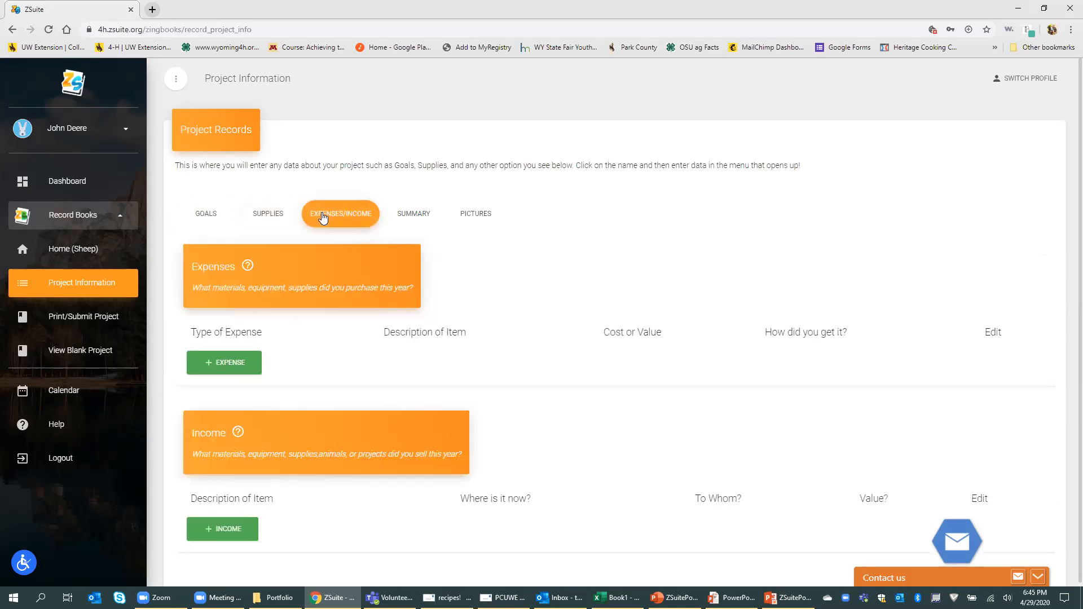
pyautogui.click(416, 217)
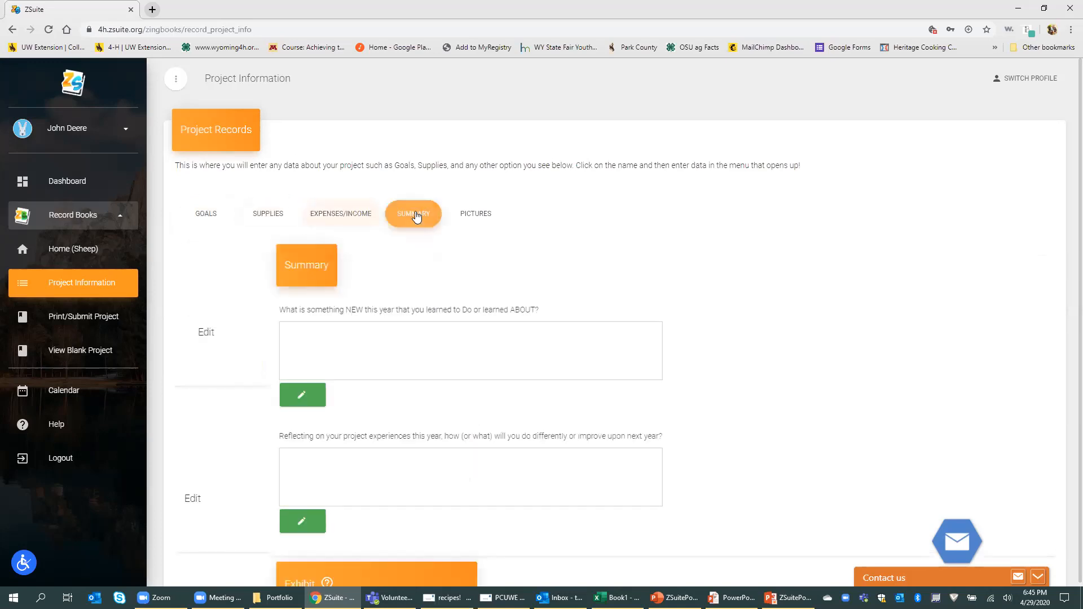
pyautogui.click(460, 218)
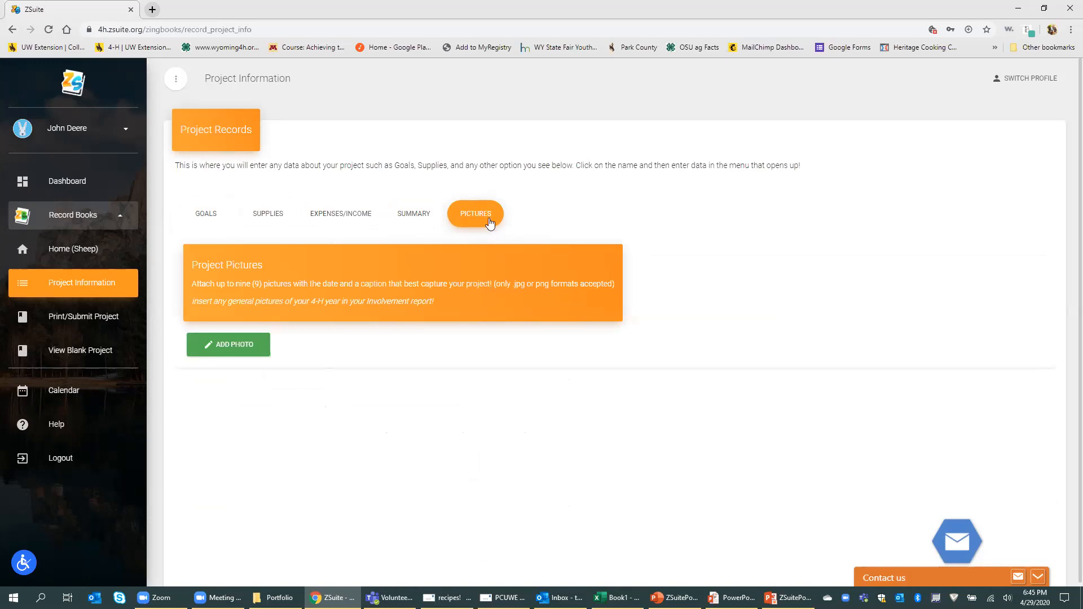
pyautogui.click(99, 323)
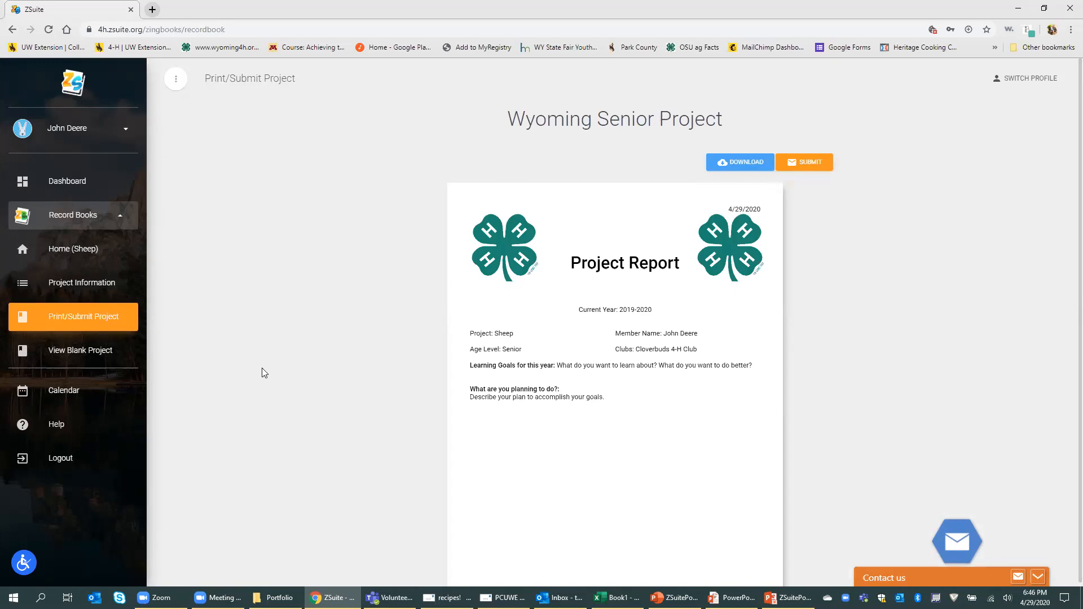
# Step: Scroll through the blank Wyoming Senior Project template, then return to the Record Book list
pyautogui.click(116, 355)
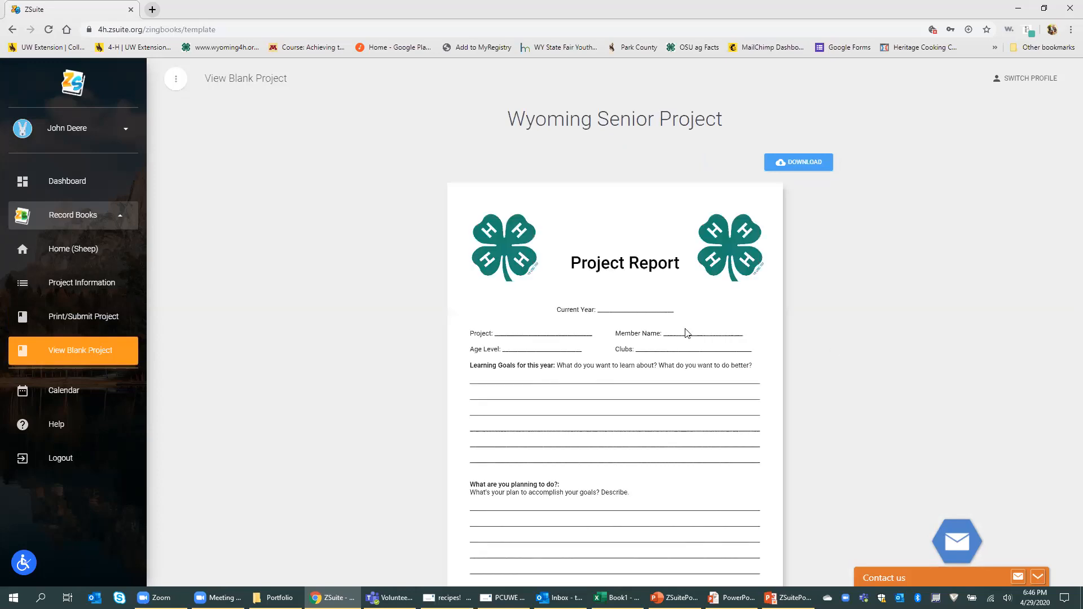
pyautogui.scroll(-5, 802, 366)
pyautogui.scroll(-10, 802, 367)
pyautogui.scroll(-9, 800, 368)
pyautogui.scroll(6, 801, 368)
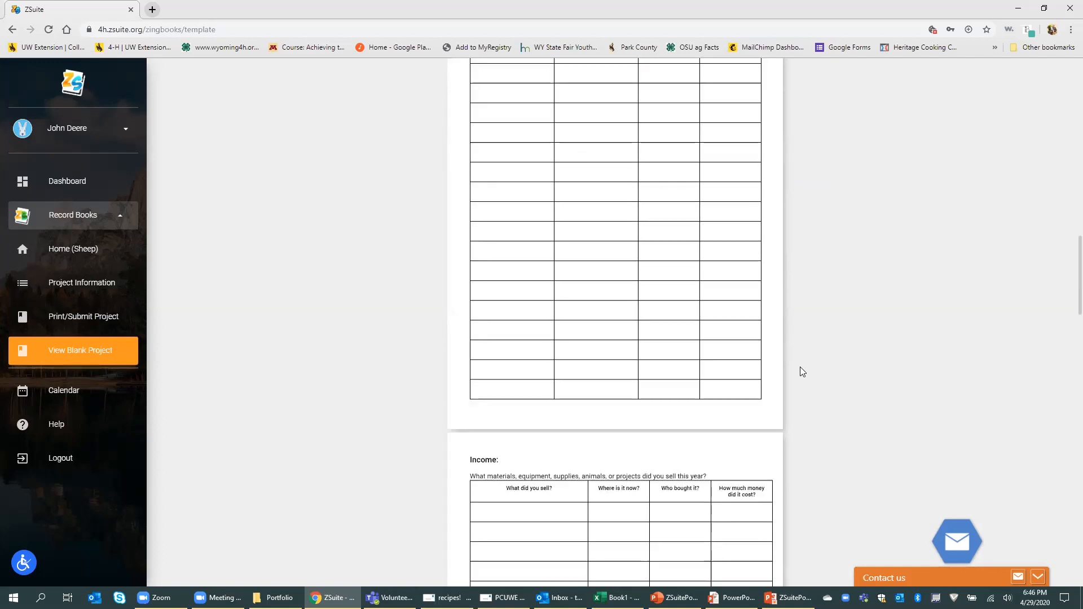
pyautogui.scroll(15, 800, 368)
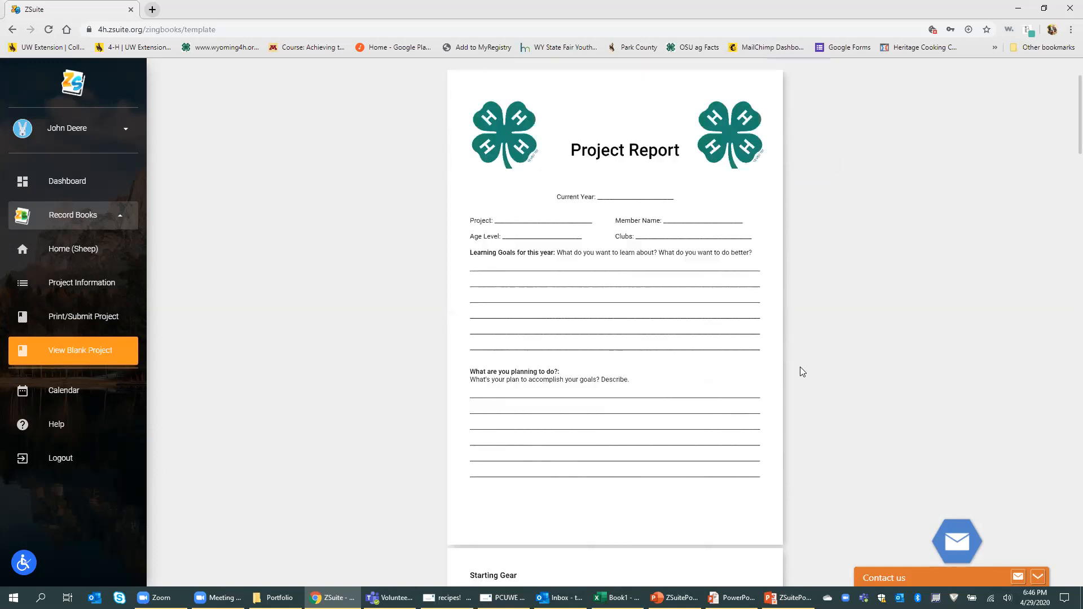
pyautogui.scroll(2, 800, 366)
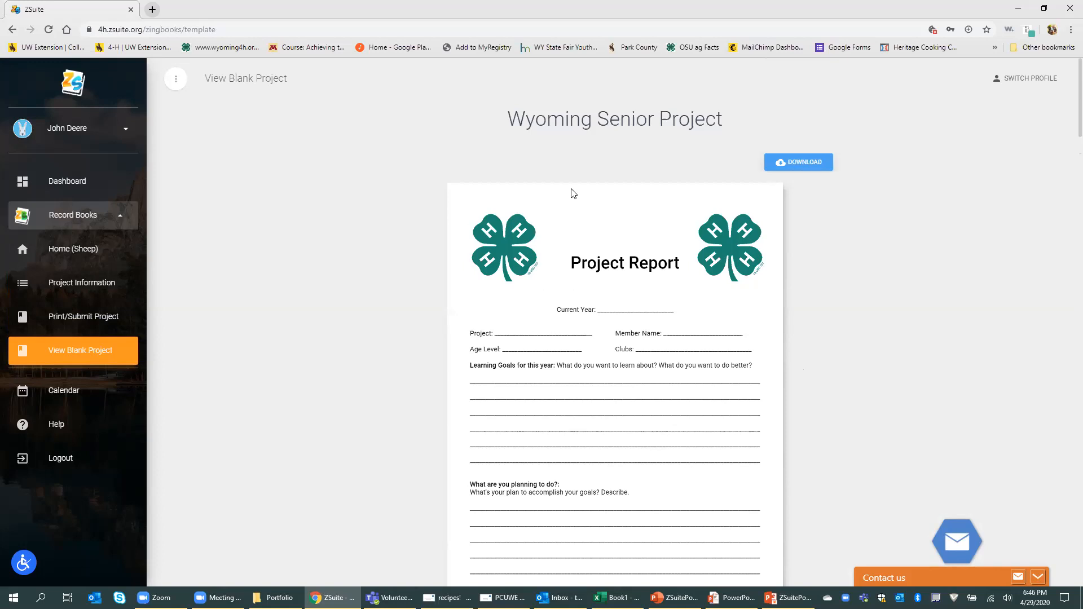
pyautogui.click(90, 261)
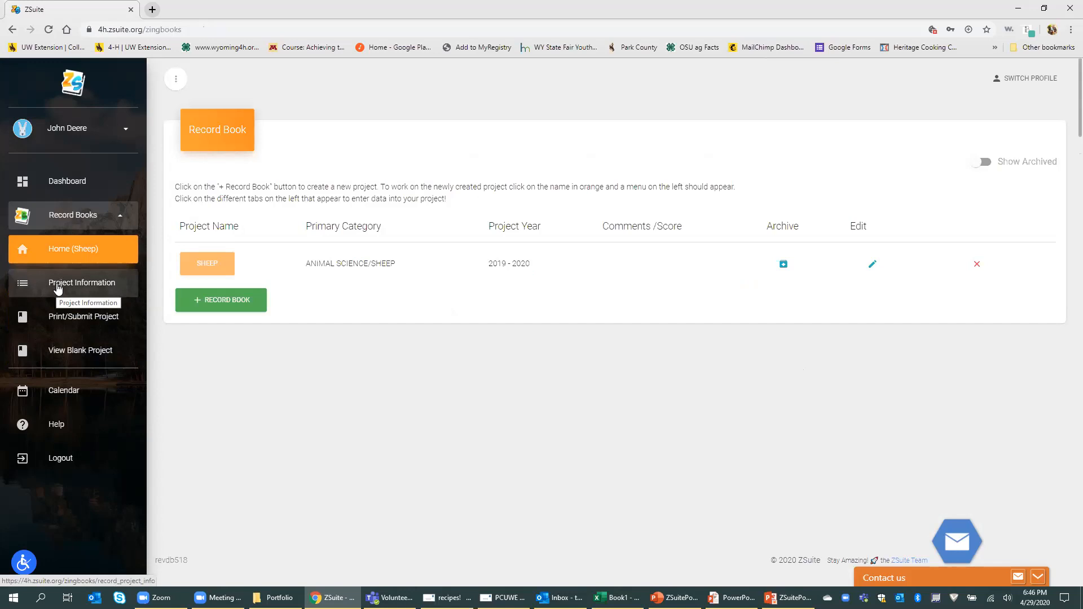
# Step: Start a new record book named 2020 under My 4-H Year / 4-H Year Involvement
pyautogui.click(238, 305)
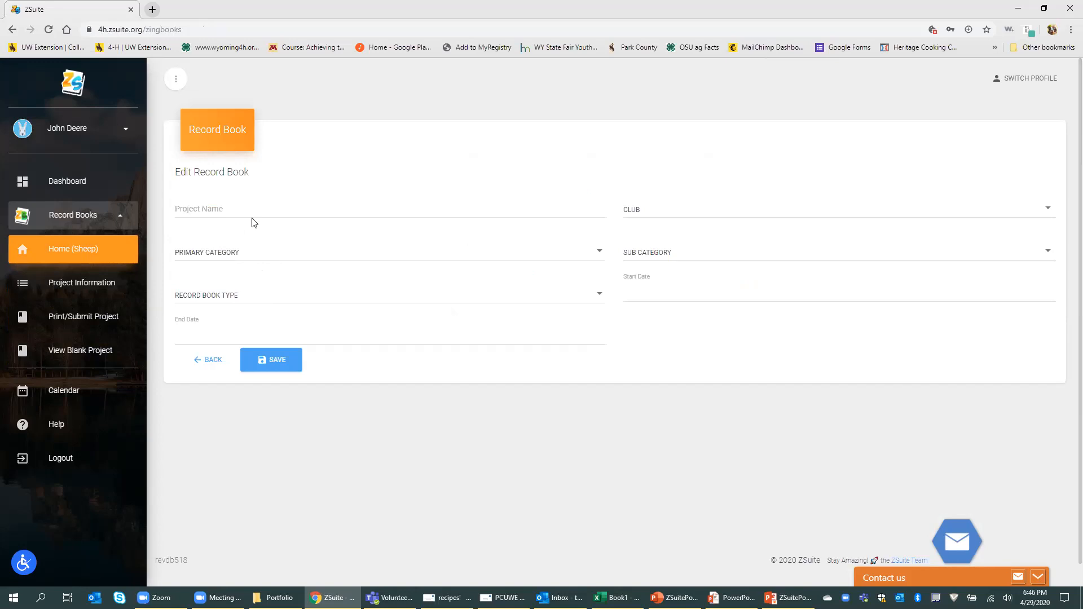
pyautogui.click(247, 252)
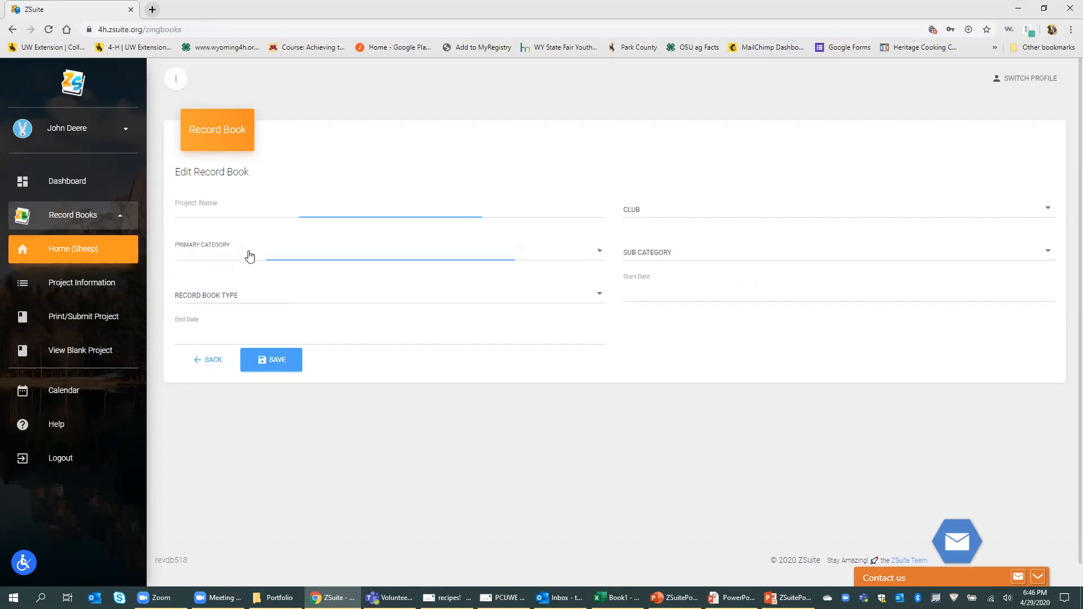
pyautogui.click(253, 354)
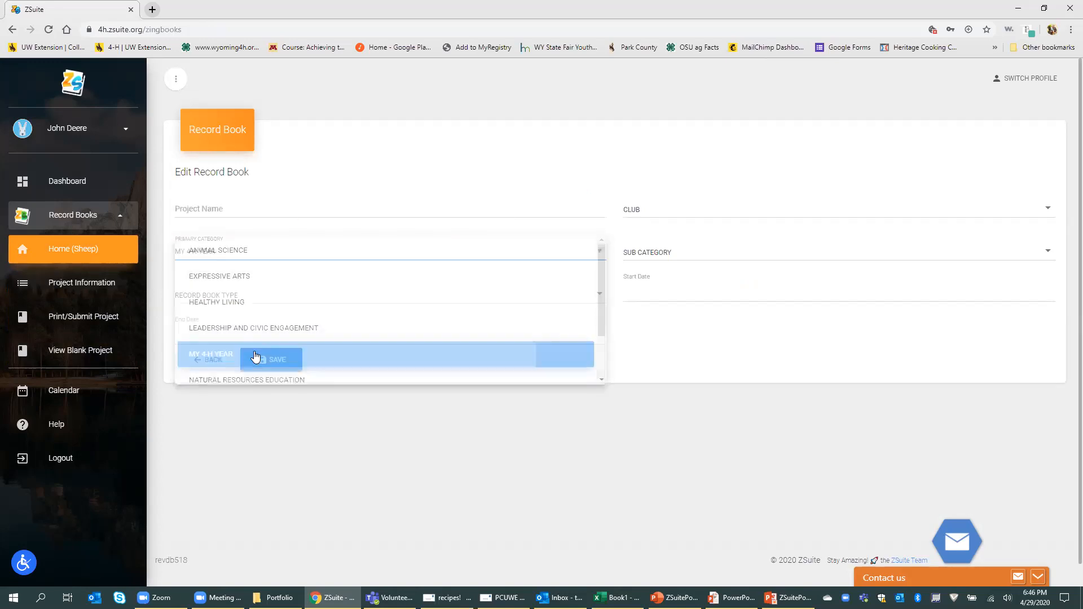
pyautogui.click(199, 206)
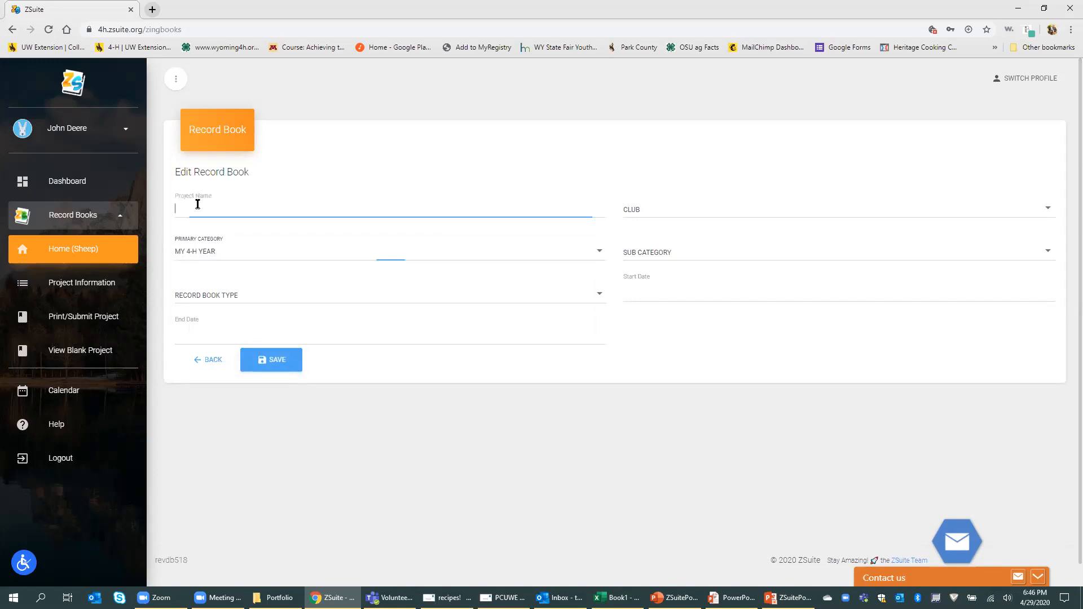
pyautogui.write('2020')
pyautogui.click(664, 252)
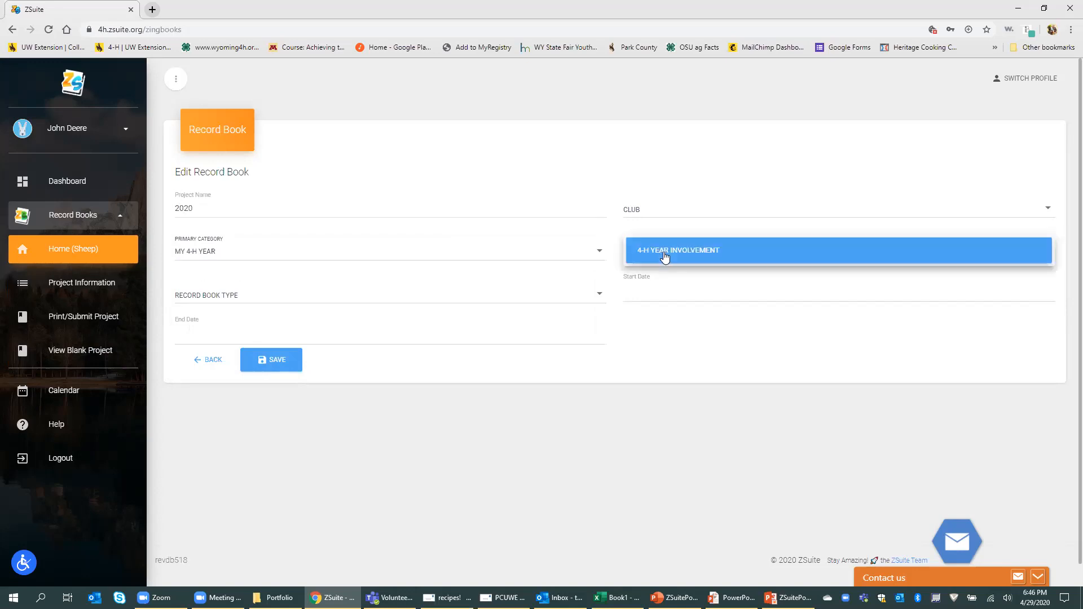
pyautogui.click(664, 255)
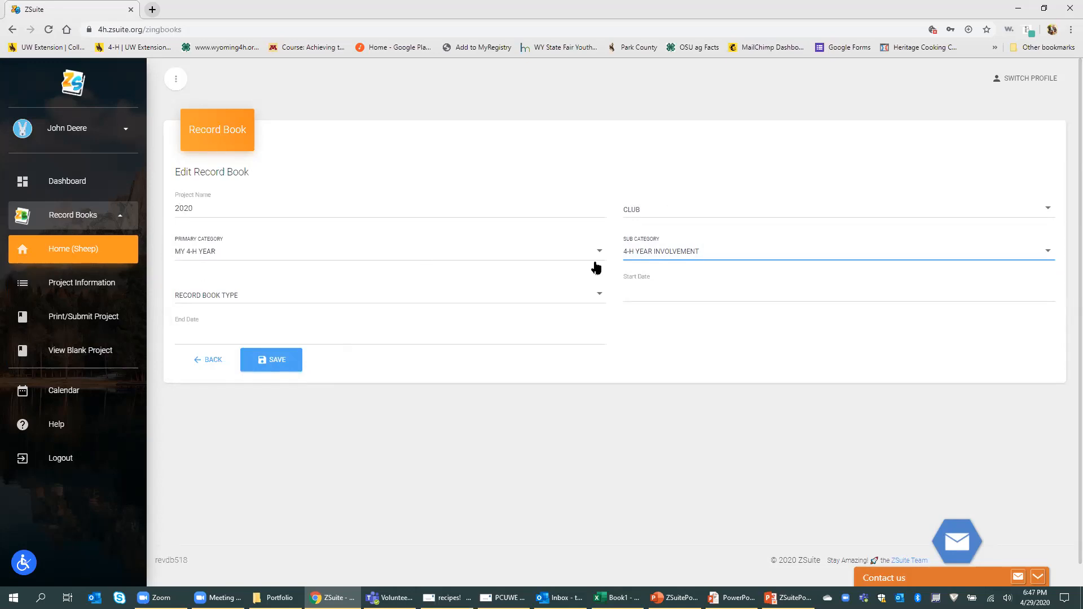
# Step: Set type My 4-H Year Involvement Report and club Cloverbuds 4-H Club, then save
pyautogui.click(590, 296)
pyautogui.click(477, 304)
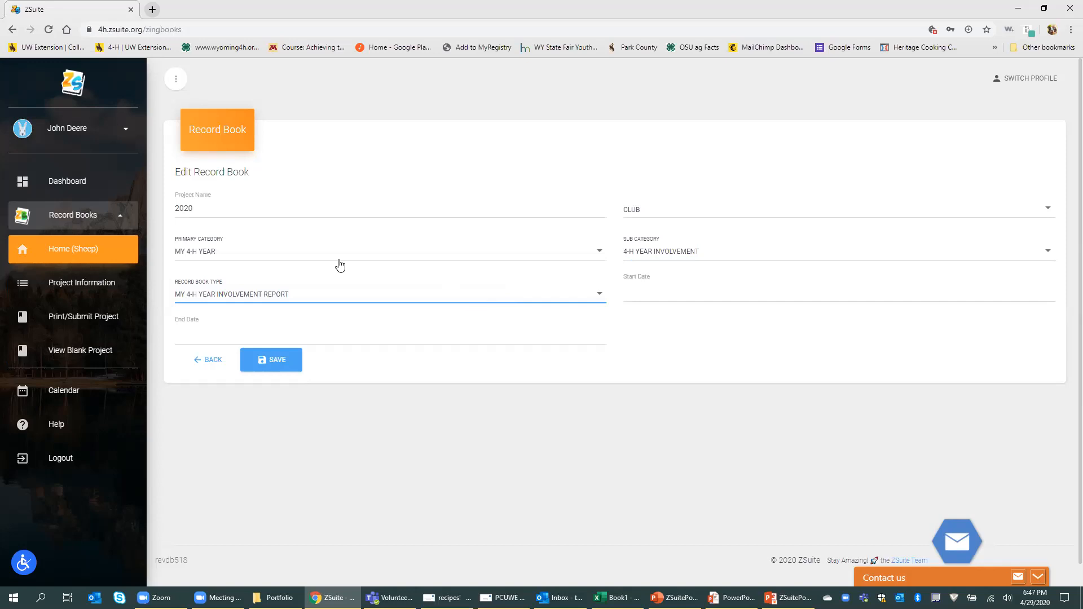
pyautogui.click(282, 364)
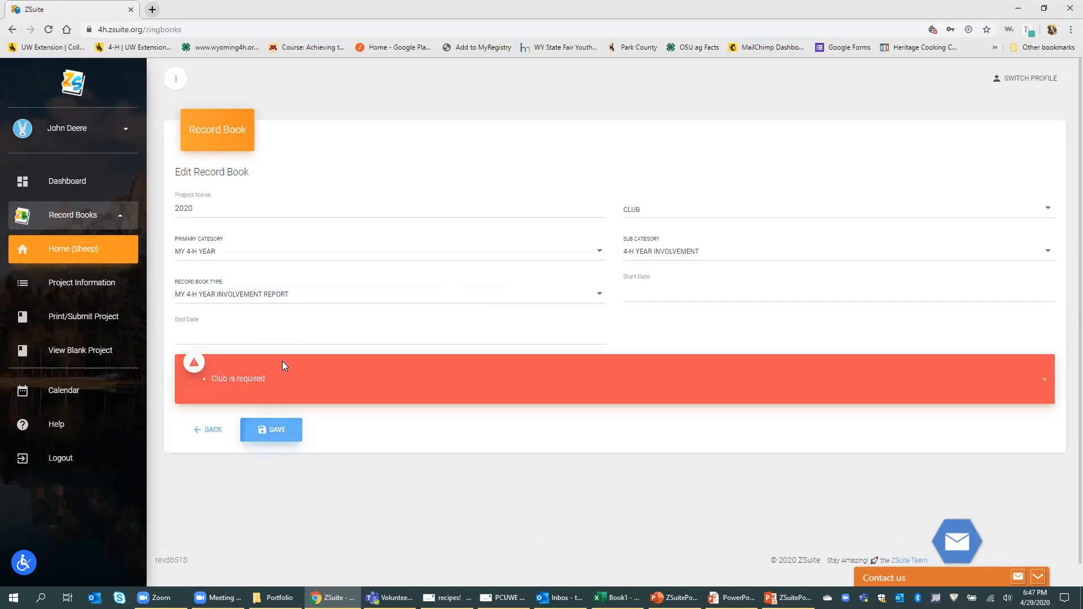
pyautogui.click(711, 214)
pyautogui.click(688, 213)
pyautogui.click(286, 428)
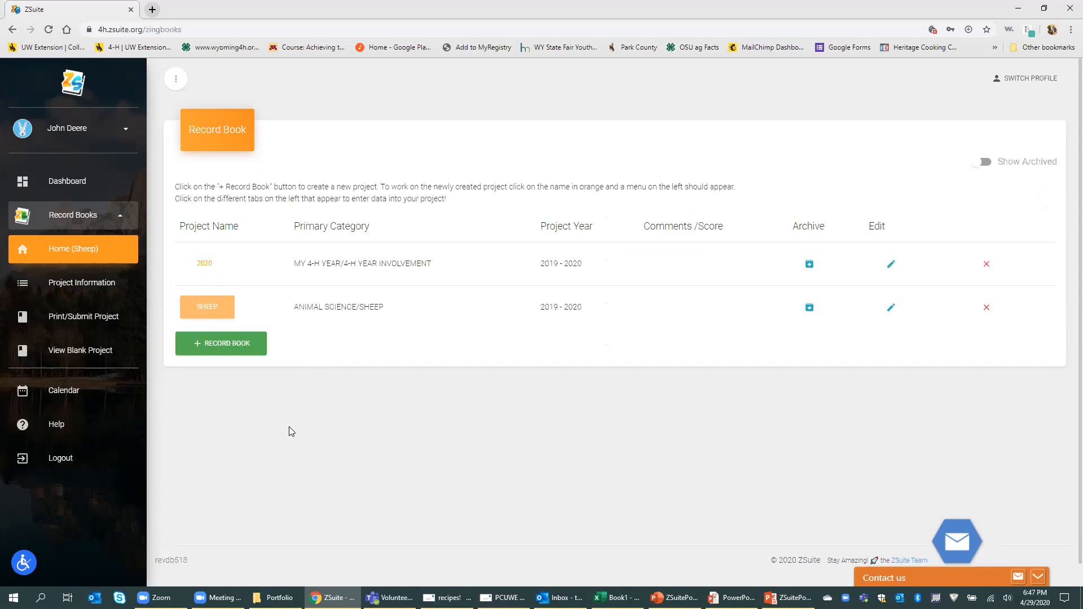
# Step: Open the 2020 Involvement Report and review each tab through Other Participation and its help
pyautogui.click(206, 264)
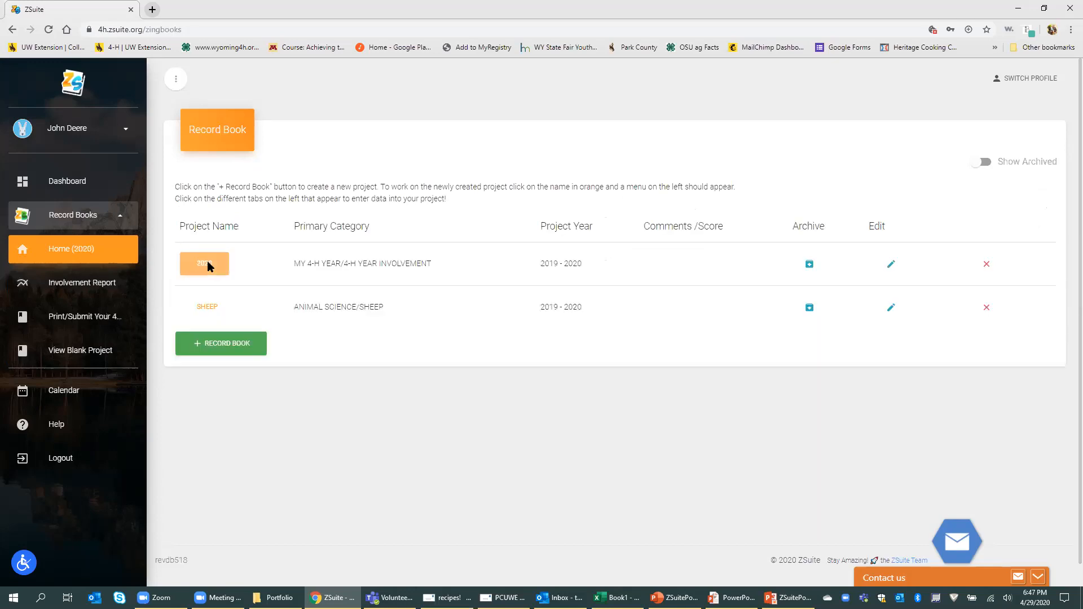
pyautogui.click(74, 288)
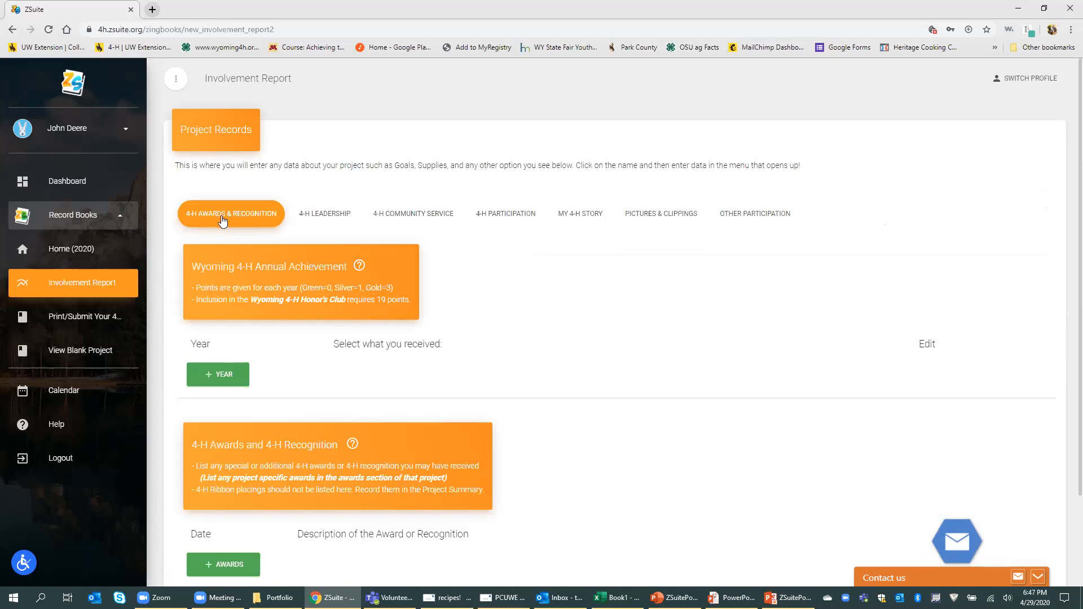
pyautogui.click(326, 217)
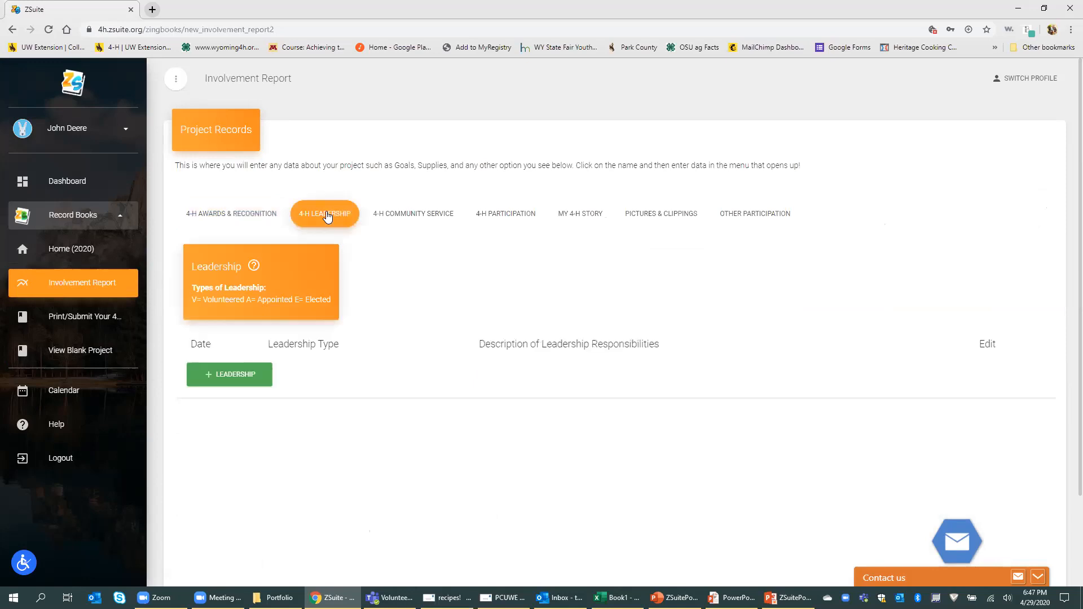
pyautogui.click(403, 214)
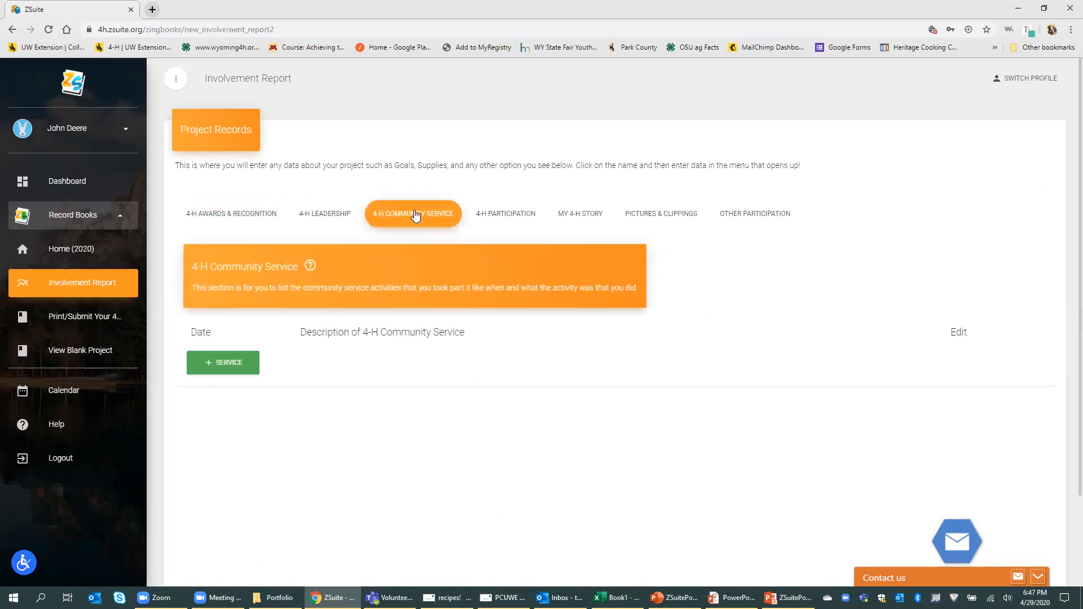
pyautogui.click(501, 218)
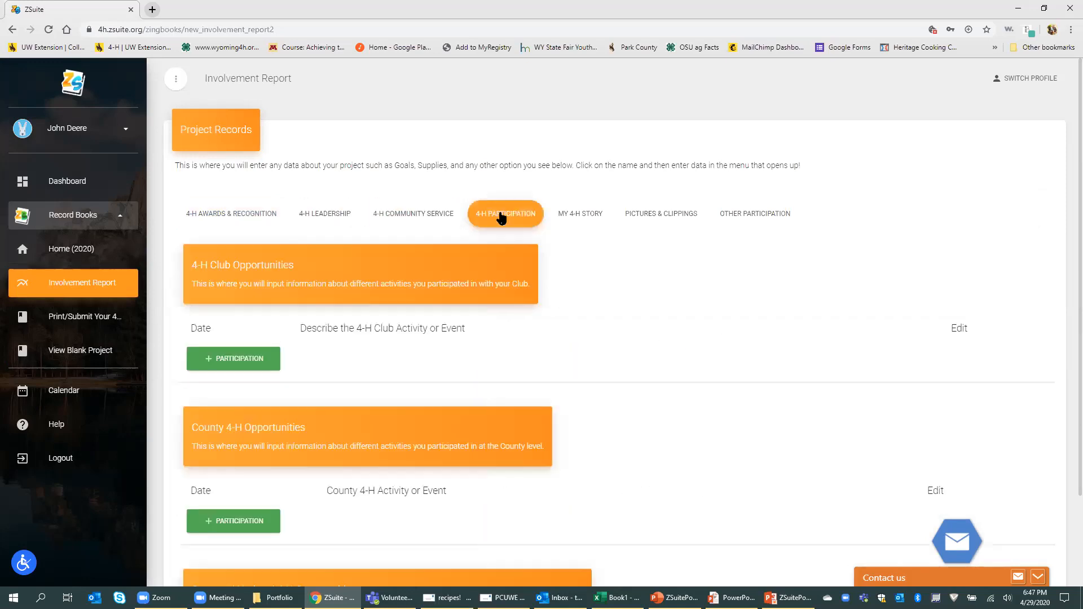
pyautogui.click(595, 223)
pyautogui.click(655, 223)
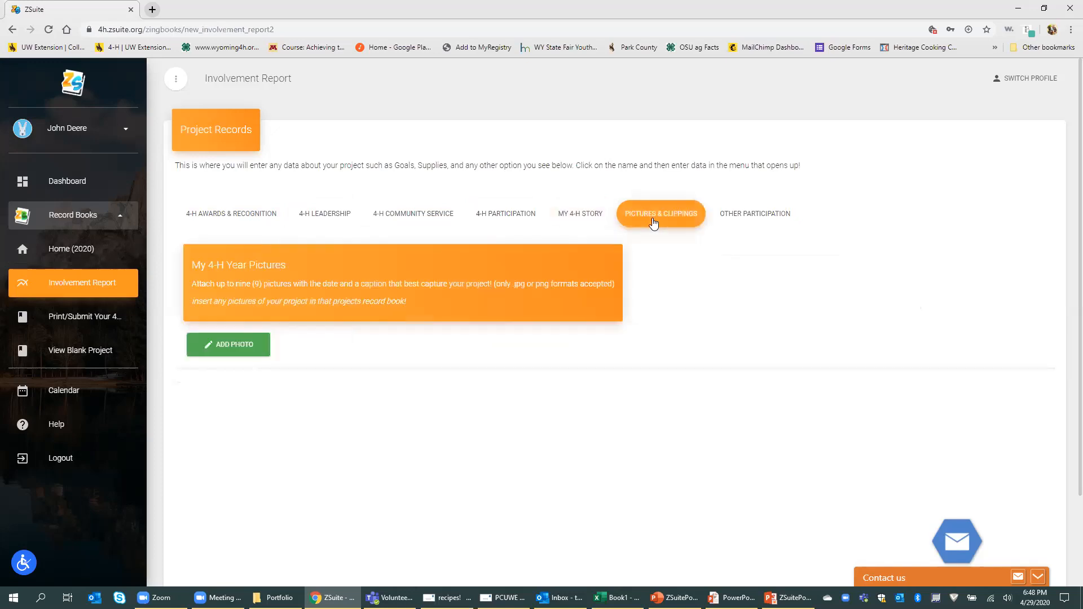
pyautogui.click(755, 214)
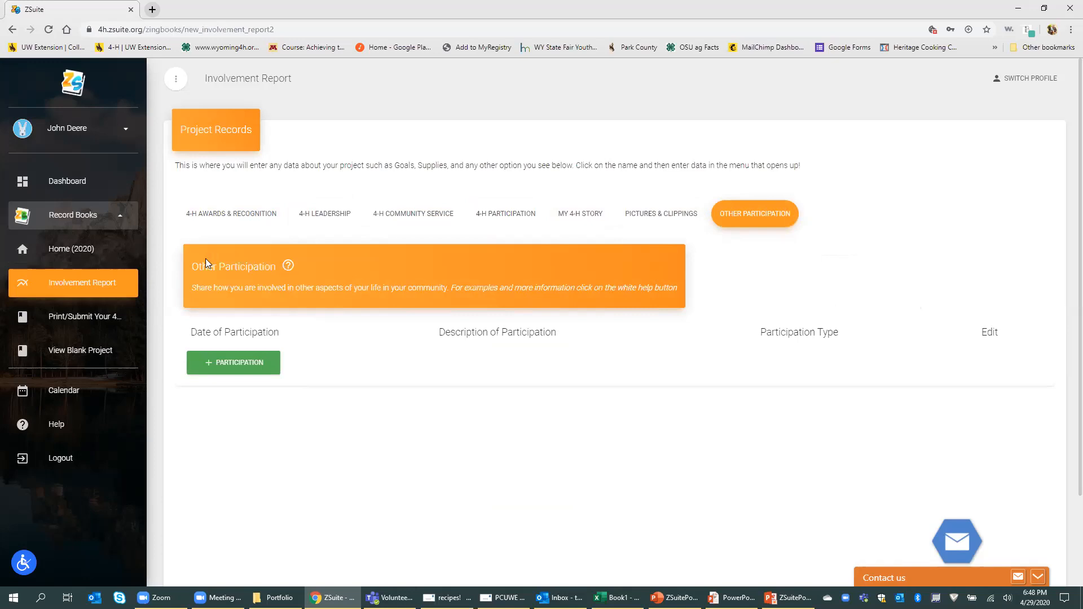
pyautogui.click(288, 269)
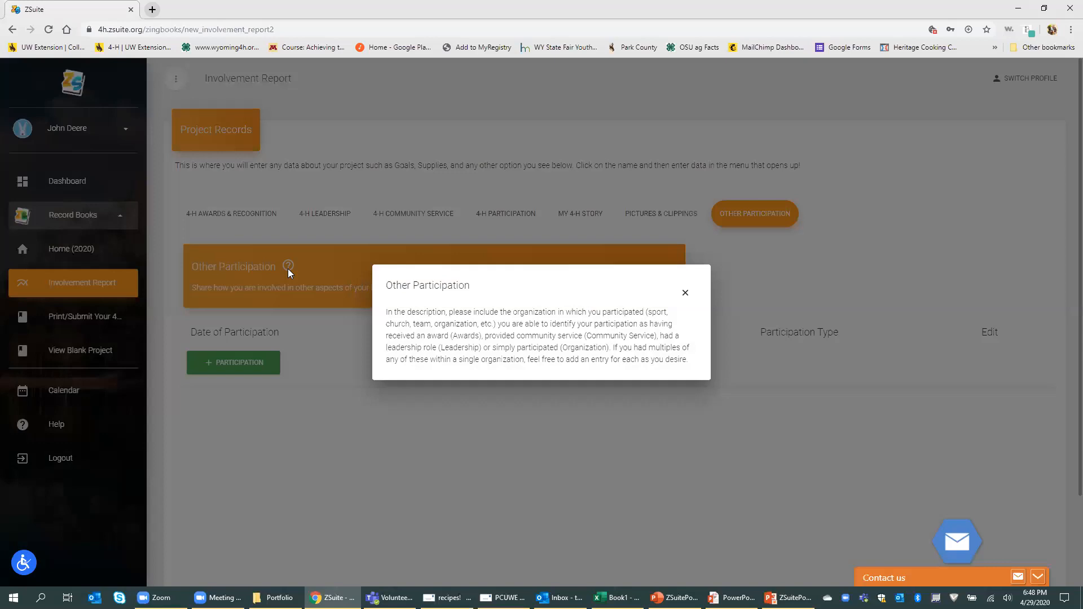
# Step: Close the Other Participation help and cancel a new participation entry after viewing its types
pyautogui.click(685, 295)
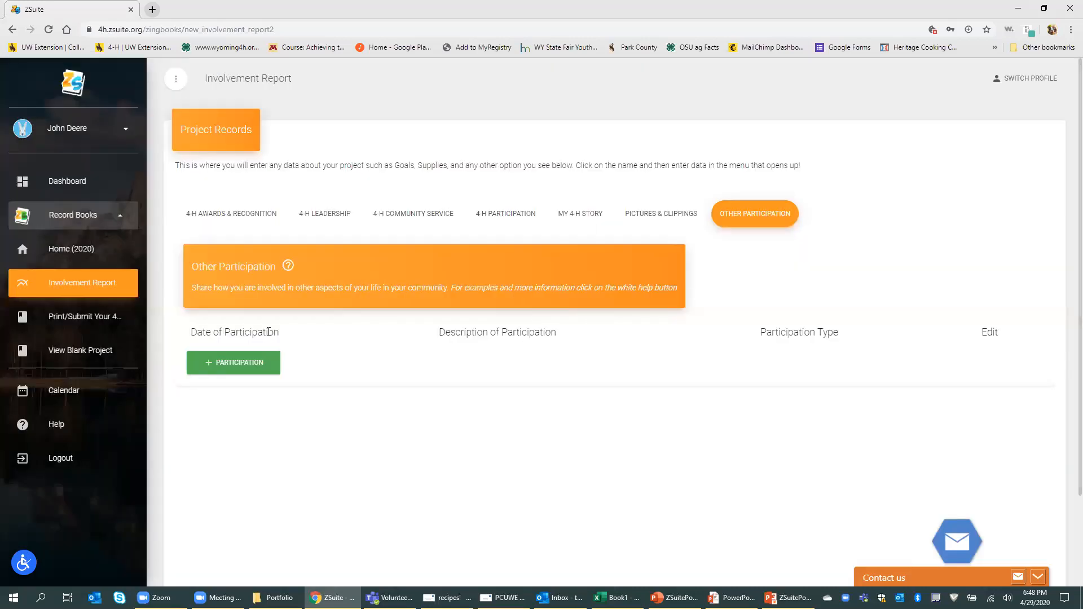
pyautogui.click(235, 365)
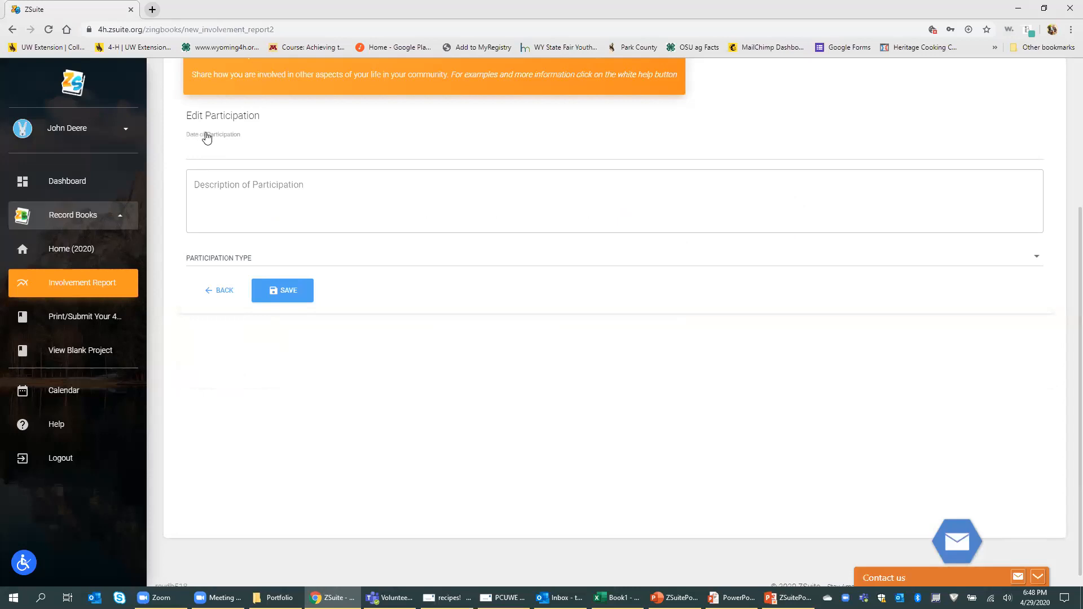
pyautogui.click(228, 263)
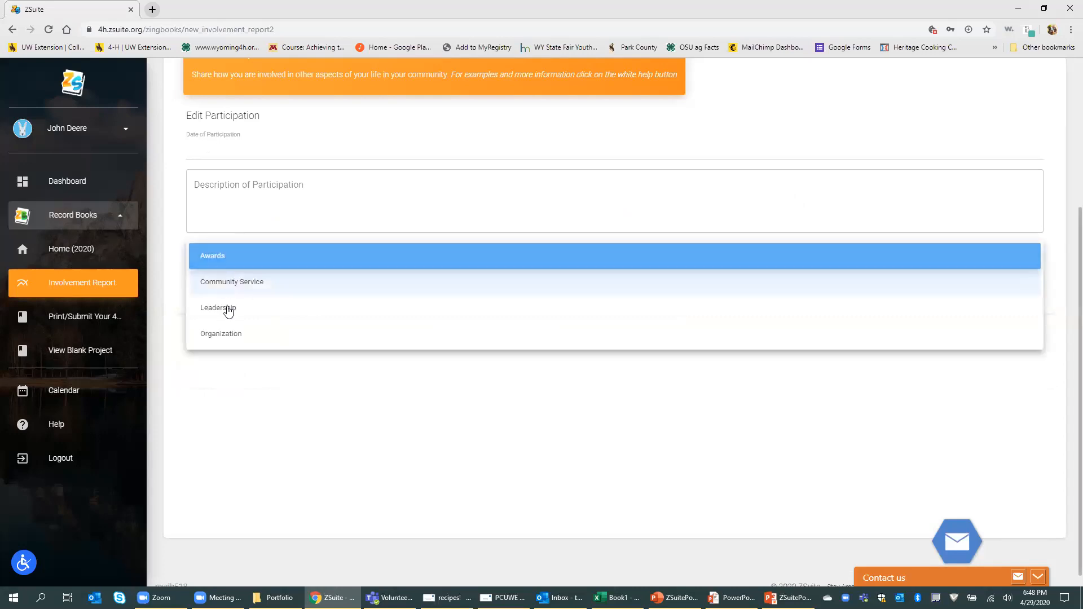
pyautogui.click(235, 390)
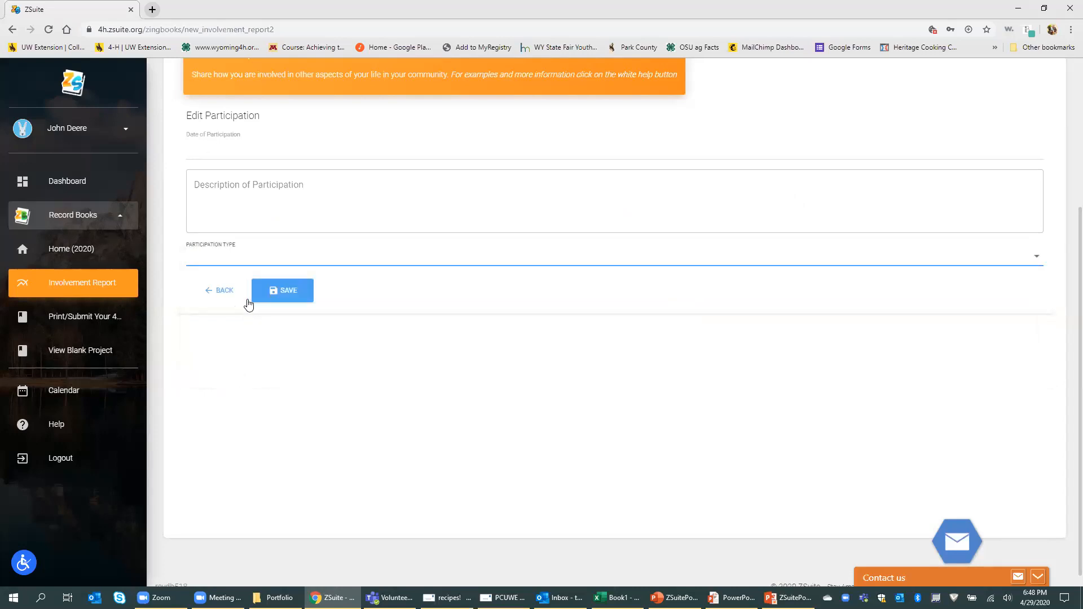
pyautogui.scroll(3, 493, 224)
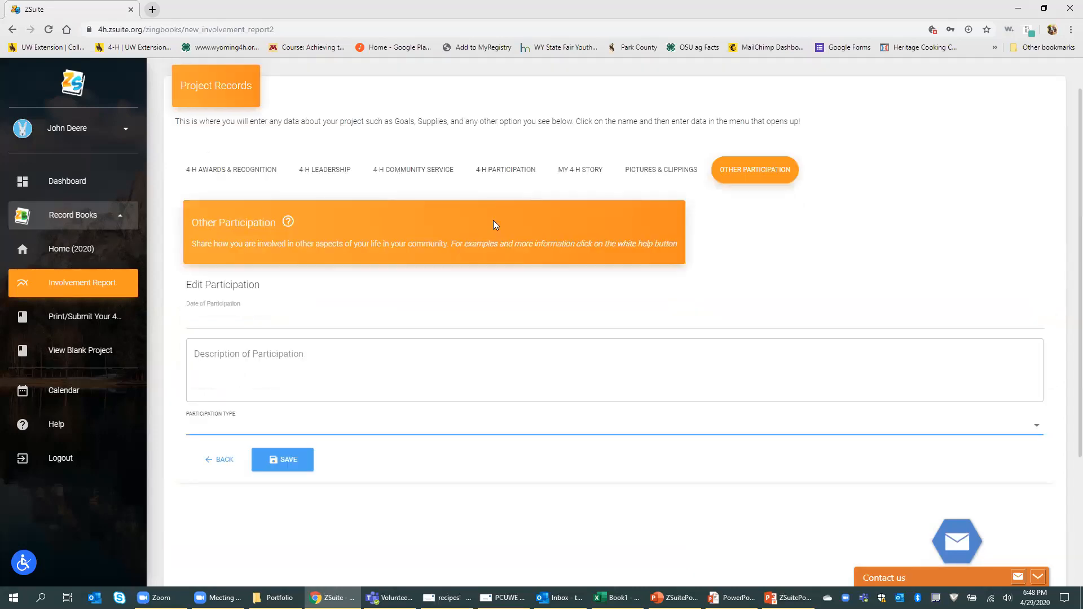
pyautogui.click(221, 460)
# Step: Open 4-H Awards & Recognition, cancel a new year entry, and preview the involvement report
pyautogui.click(229, 164)
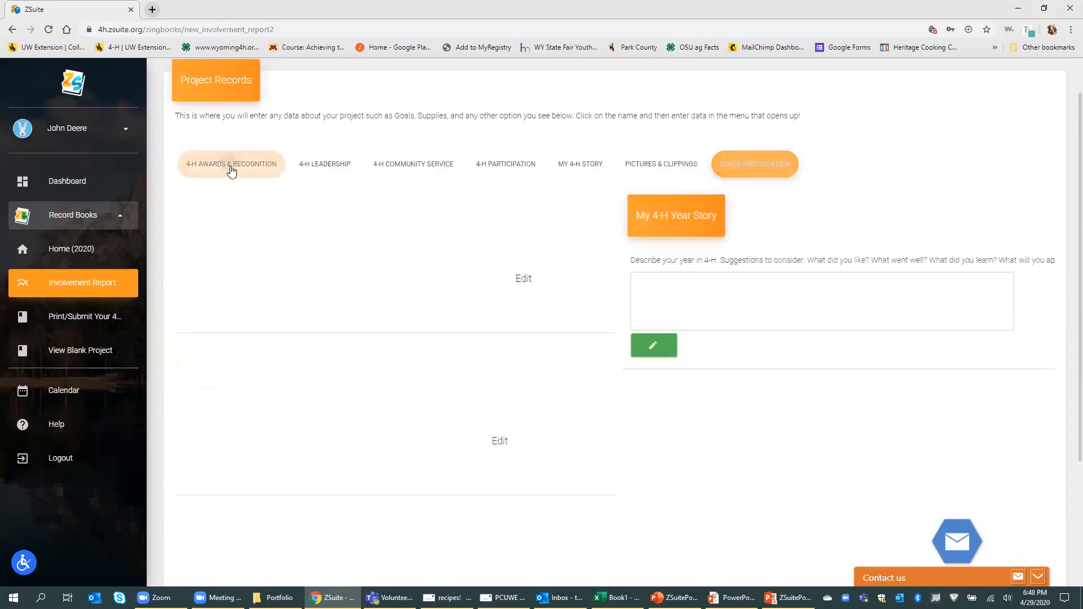
pyautogui.click(229, 332)
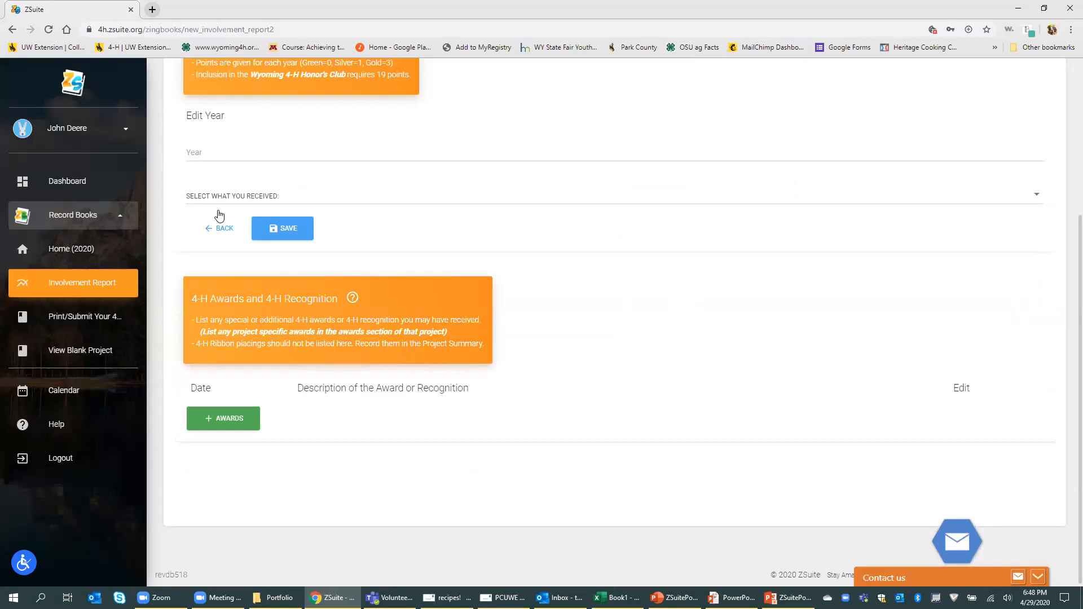
pyautogui.click(224, 232)
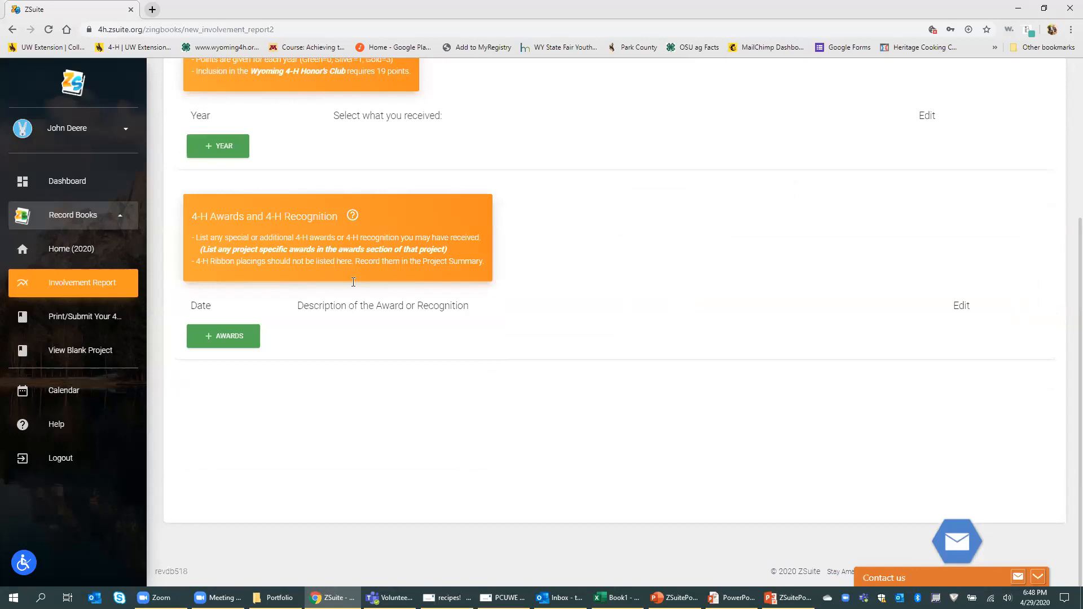
pyautogui.scroll(5, 283, 187)
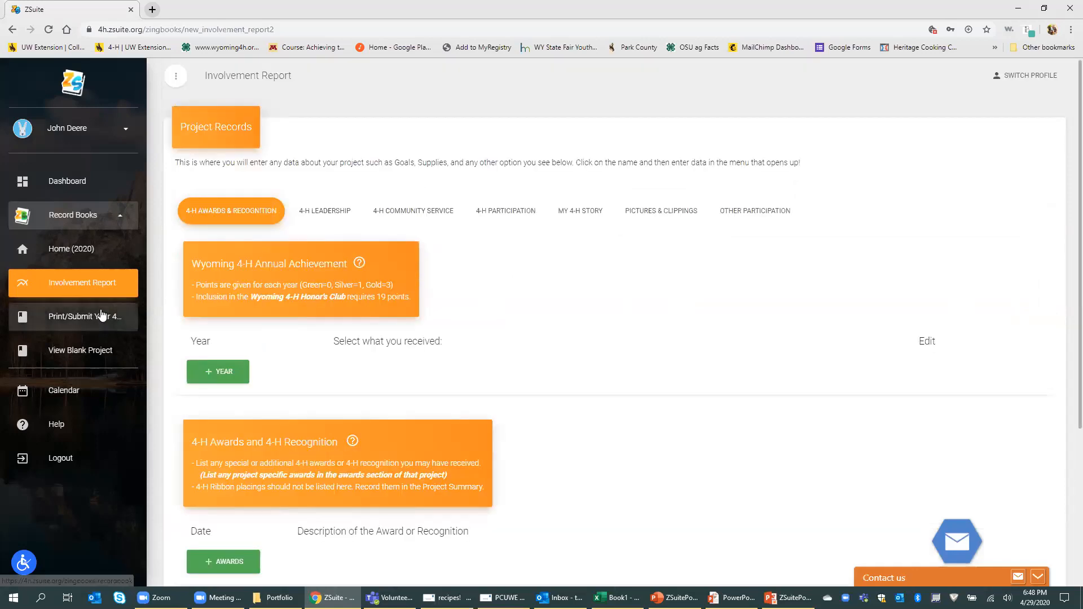
pyautogui.click(103, 315)
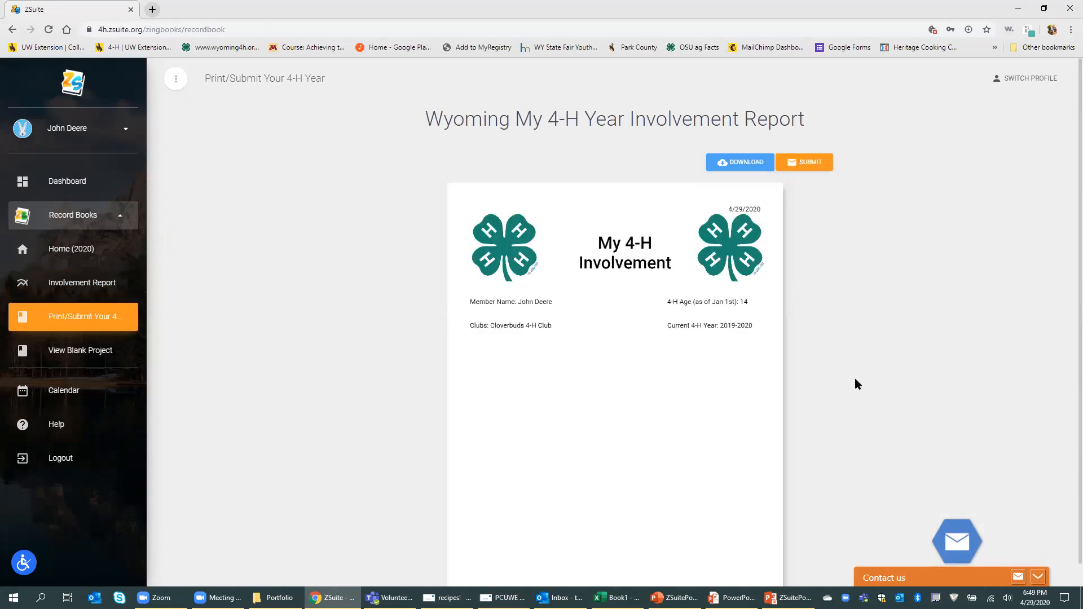
# Step: Scroll the 2020 involvement report preview, then scroll through the blank report template
pyautogui.scroll(-10, 816, 371)
pyautogui.scroll(-5, 815, 371)
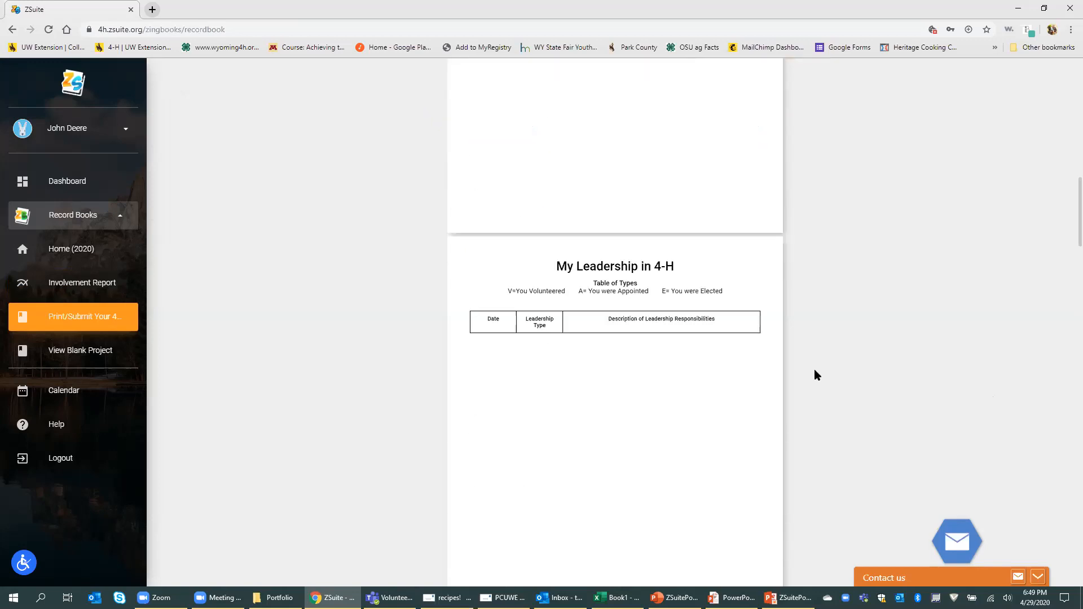
pyautogui.click(60, 351)
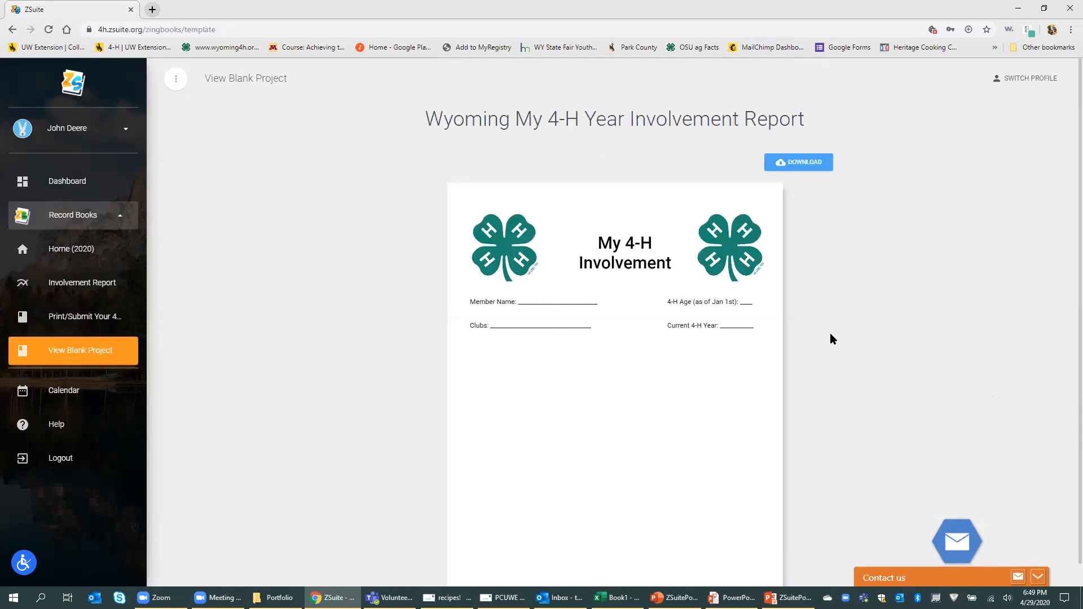
pyautogui.scroll(-7, 830, 334)
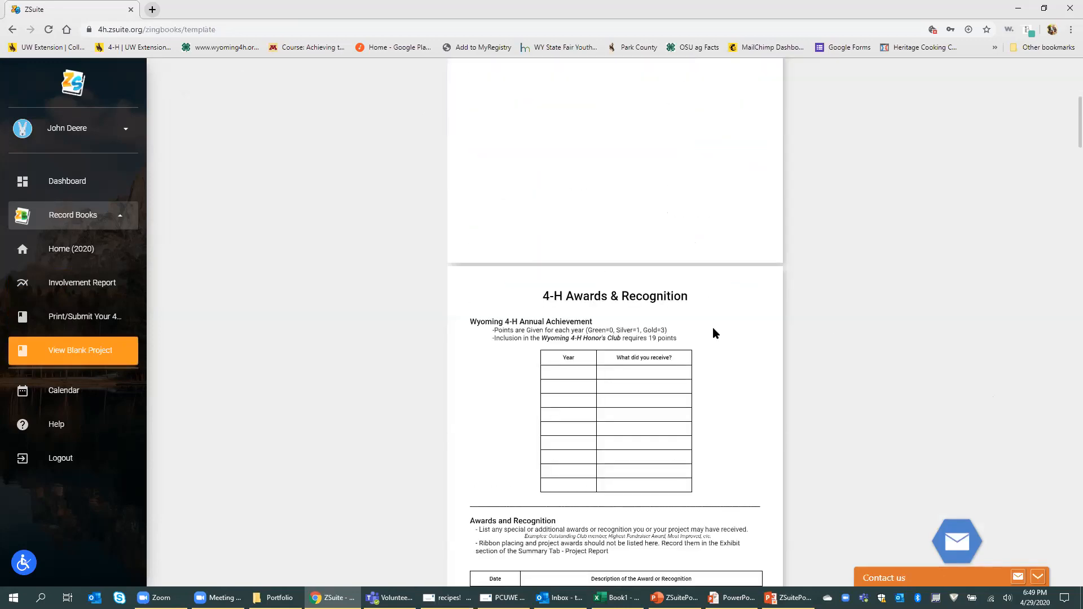
pyautogui.scroll(-6, 875, 352)
pyautogui.scroll(-11, 874, 356)
pyautogui.scroll(-14, 872, 357)
pyautogui.scroll(12, 872, 357)
pyautogui.scroll(20, 872, 352)
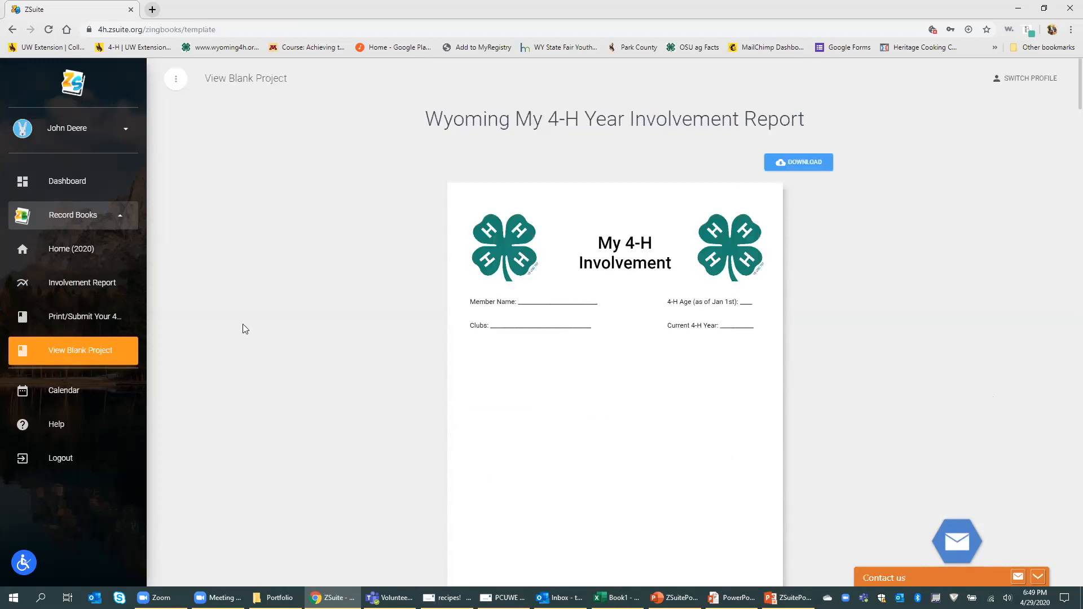
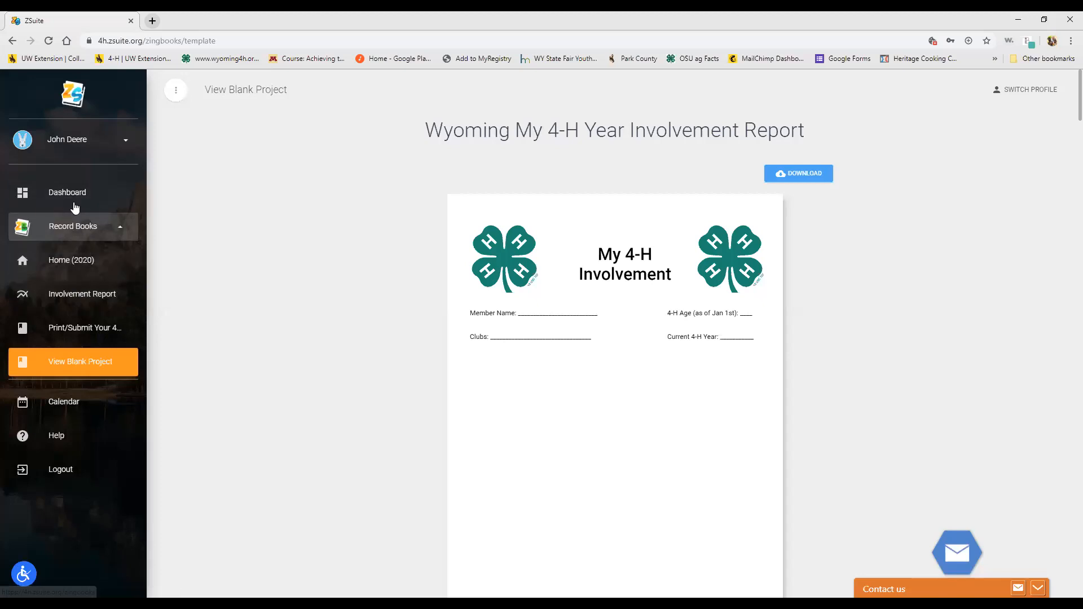
# Step: Return to the Record Book Home list showing the 2020 and SHEEP projects
pyautogui.click(64, 225)
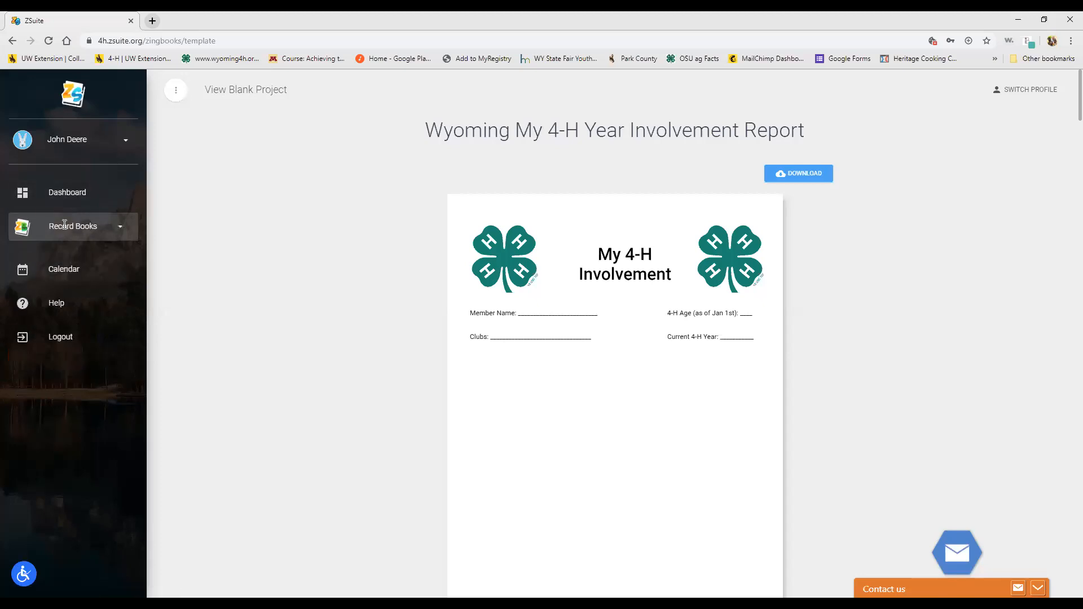
pyautogui.click(64, 224)
pyautogui.click(62, 260)
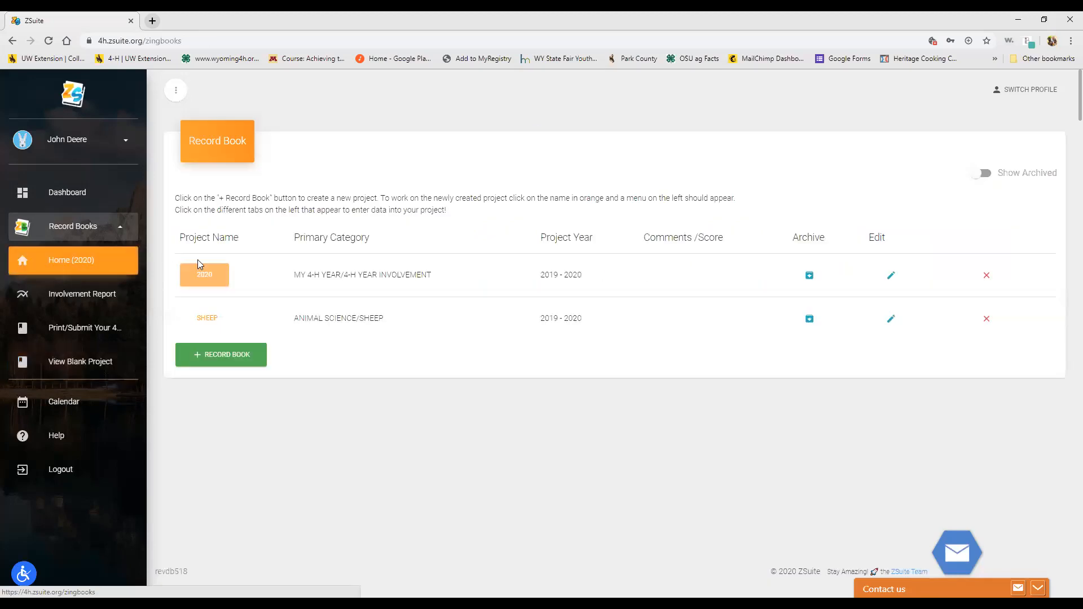
# Step: Open the SHEEP project's Project Information and select its learning Goals field
pyautogui.click(202, 320)
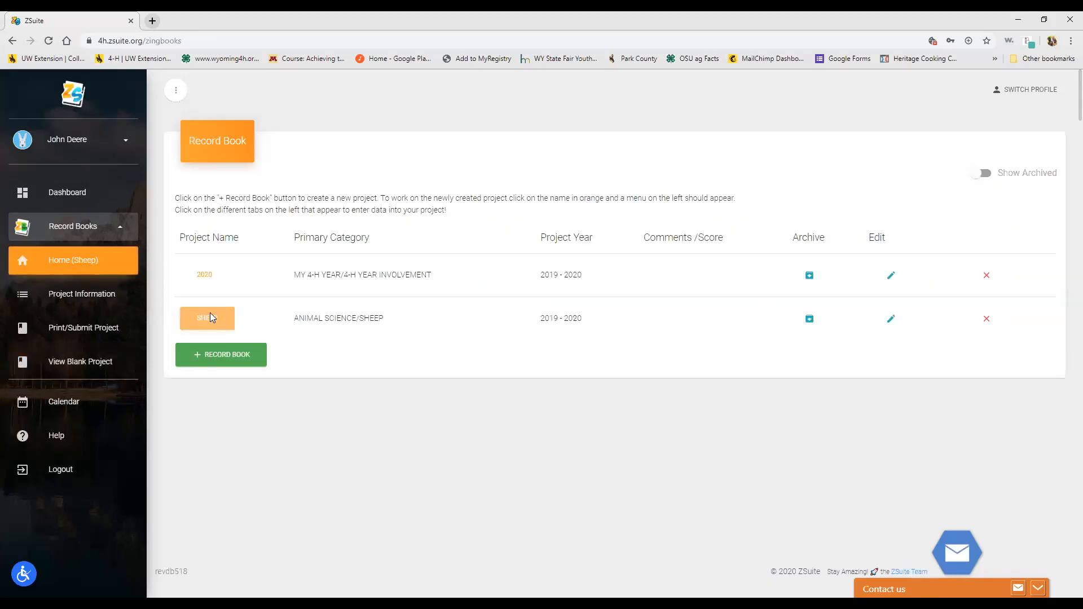
pyautogui.click(101, 295)
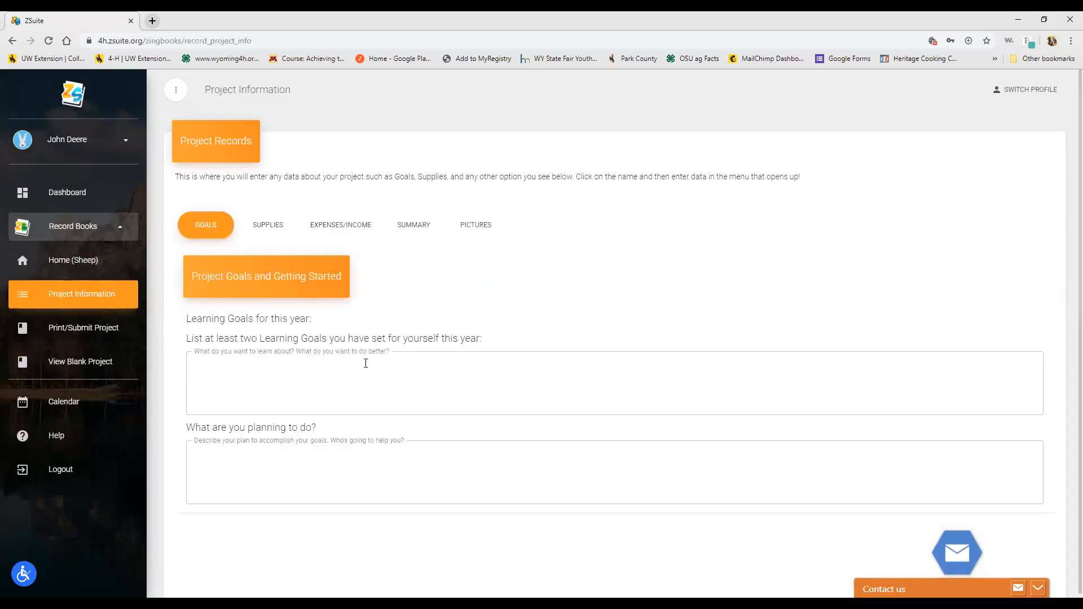
pyautogui.scroll(-1, 480, 353)
pyautogui.click(244, 315)
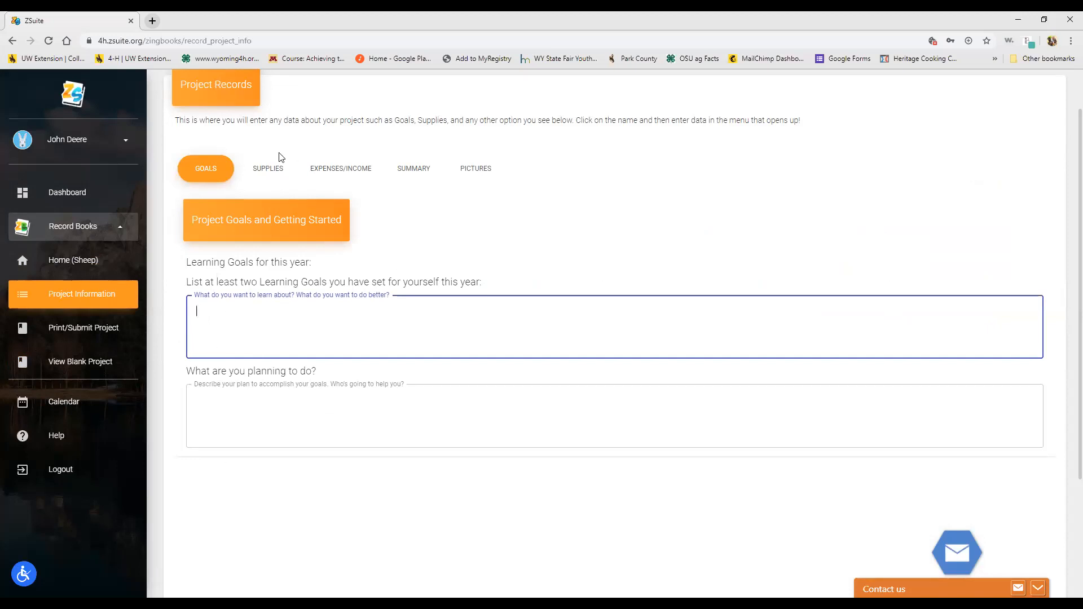
# Step: Start a new supply entry, try its on-hand, source and worth fields, then cancel
pyautogui.click(273, 168)
pyautogui.click(199, 313)
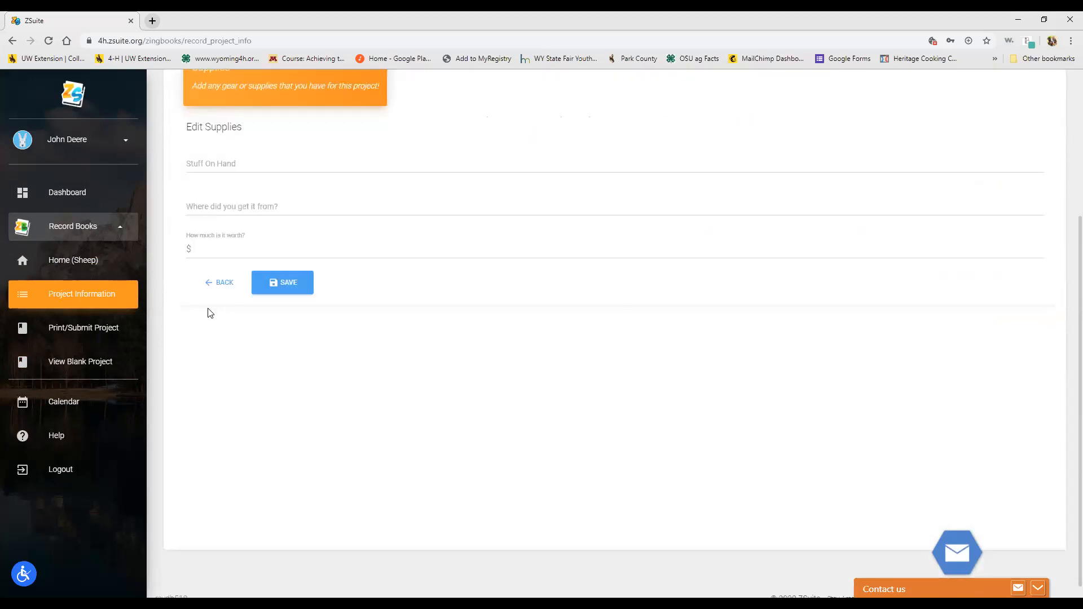
pyautogui.click(236, 158)
pyautogui.click(245, 201)
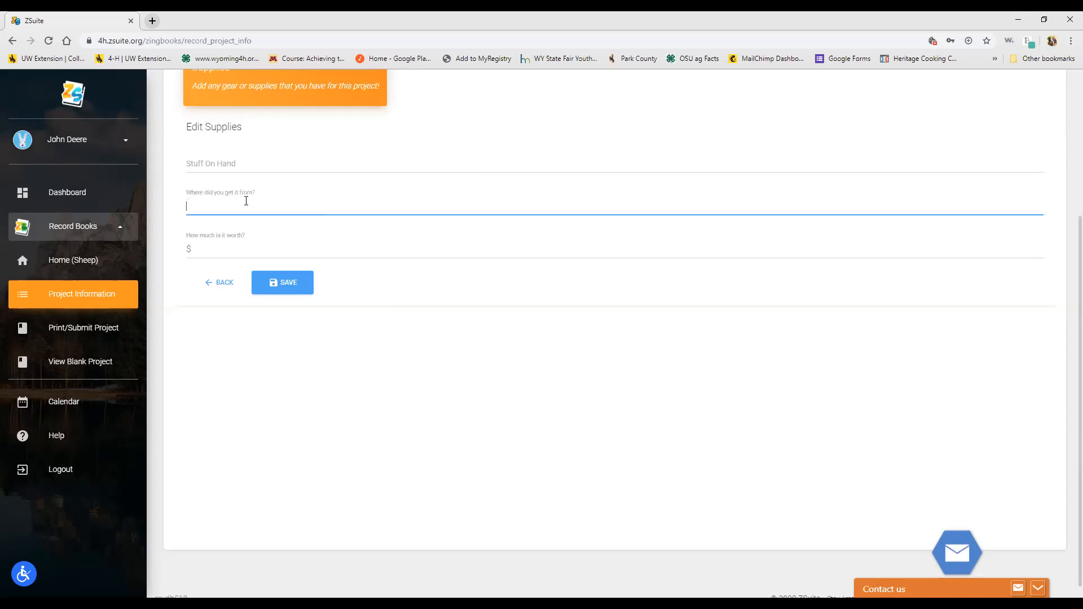
pyautogui.click(214, 252)
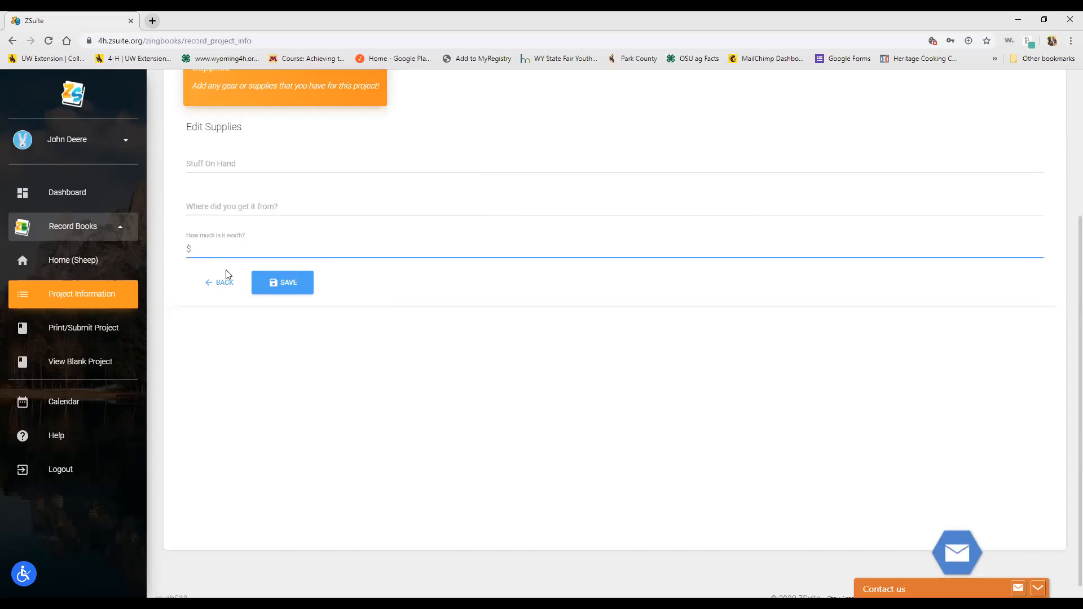
pyautogui.click(224, 286)
pyautogui.scroll(2, 224, 295)
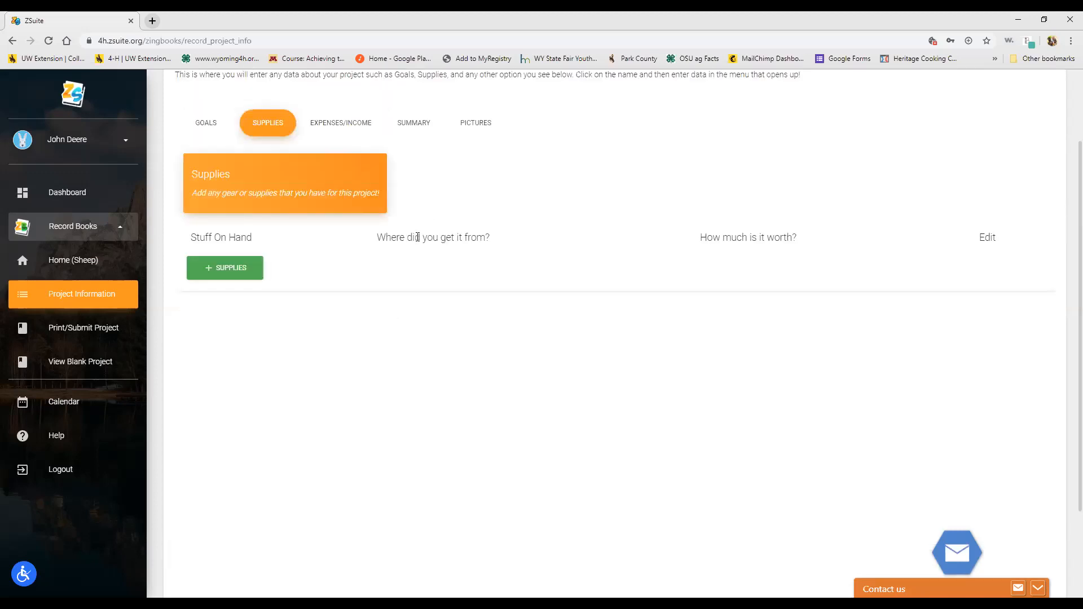
# Step: Start a new expense entry and browse the expense types without choosing one
pyautogui.click(335, 123)
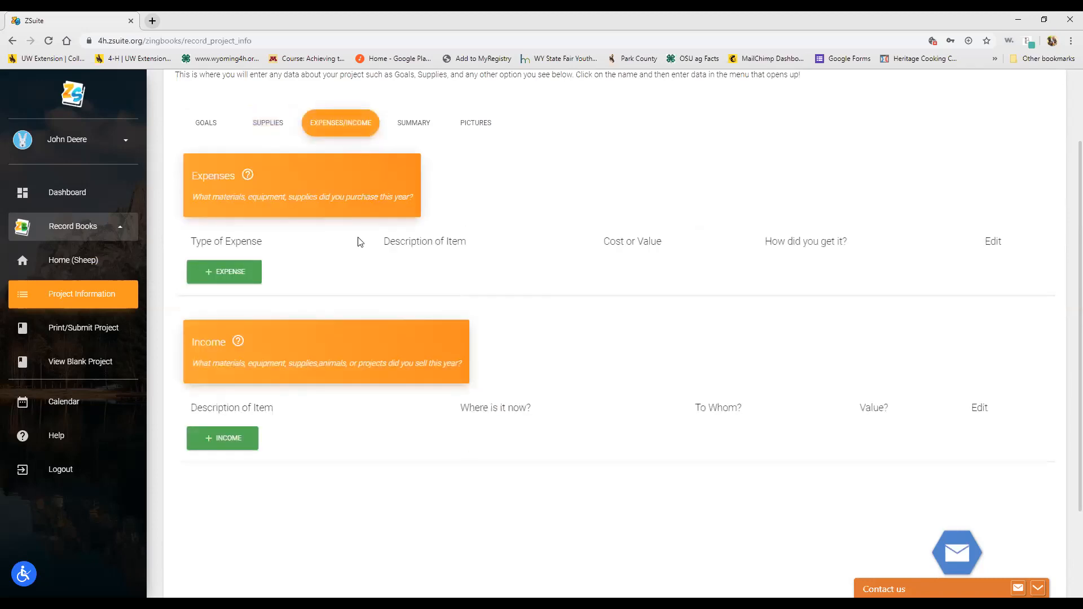
pyautogui.click(241, 272)
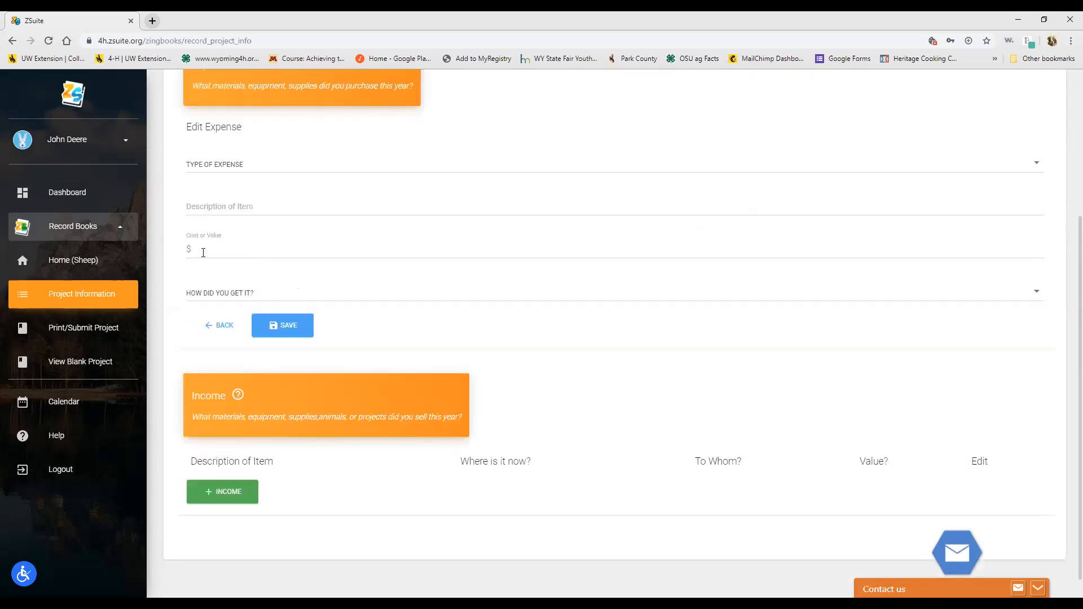
pyautogui.click(219, 202)
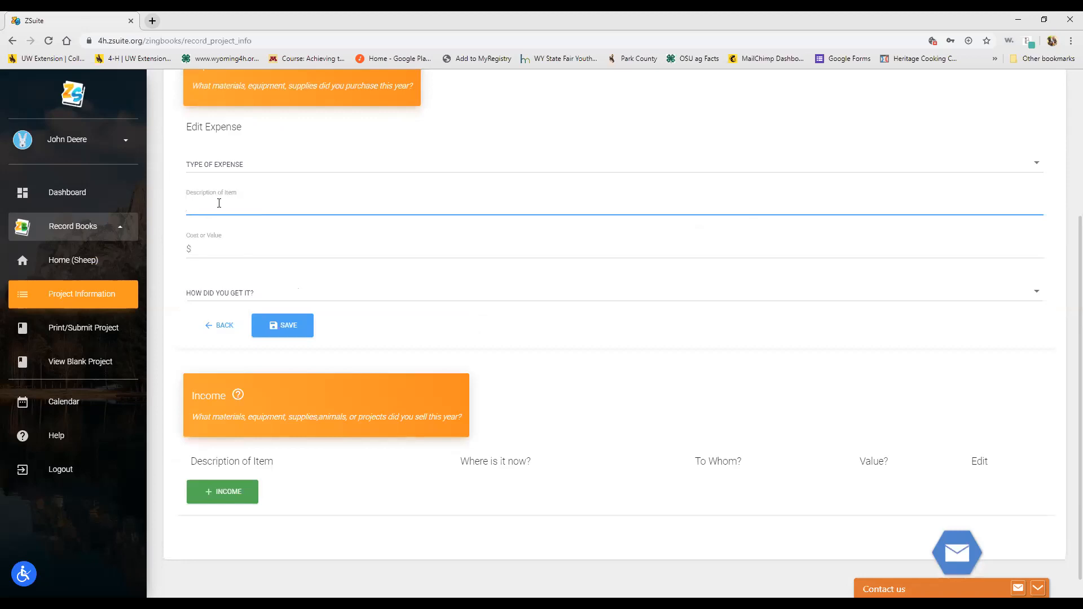
pyautogui.click(213, 164)
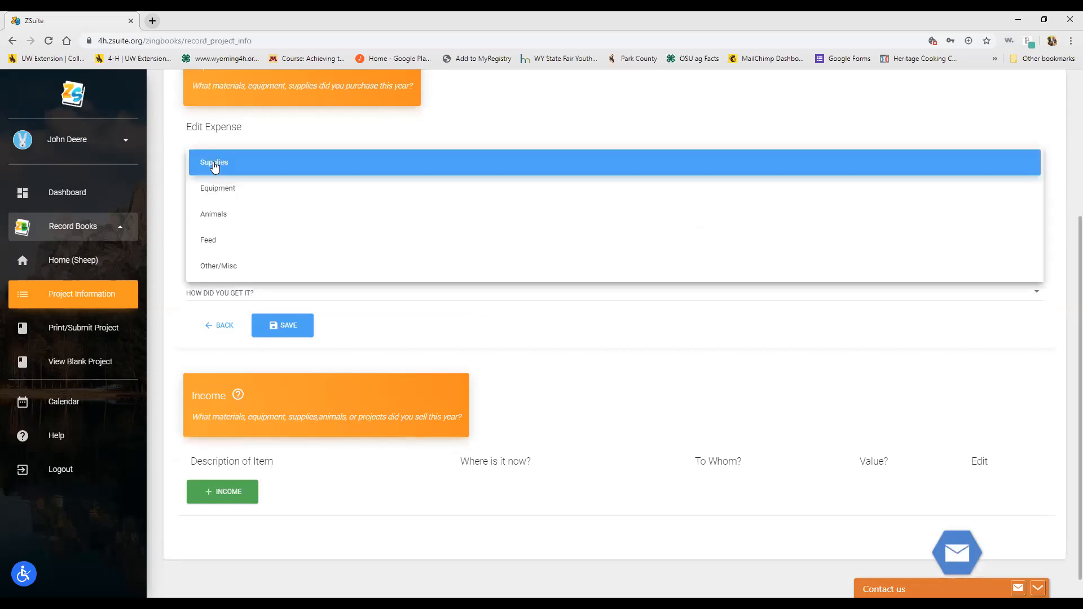
pyautogui.click(269, 133)
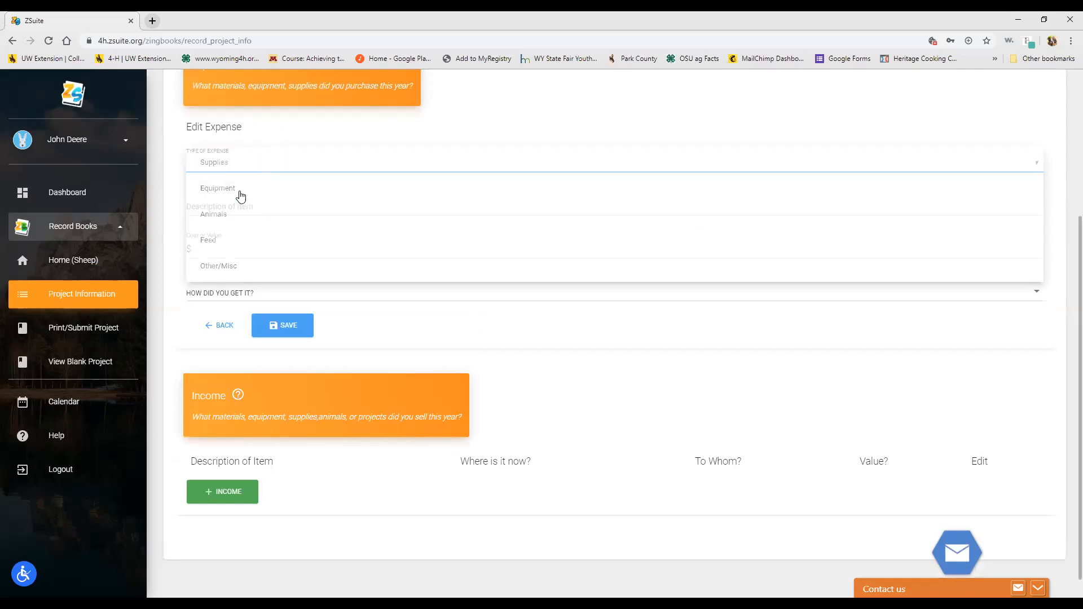
pyautogui.click(219, 166)
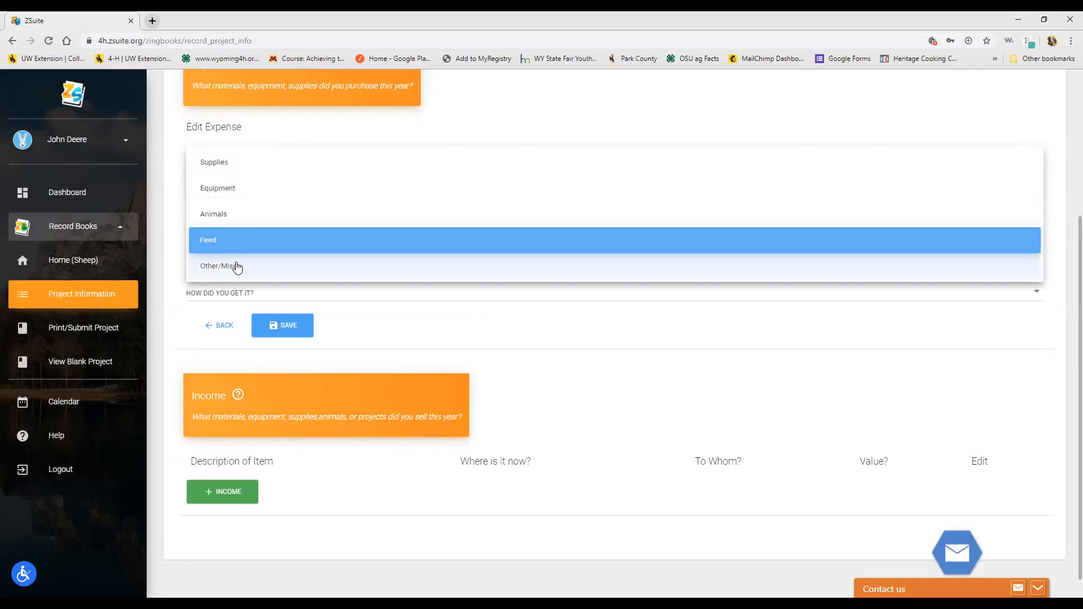
pyautogui.click(223, 323)
# Step: Start a new income entry and browse its where-now and obtained-how choices without picking
pyautogui.click(220, 490)
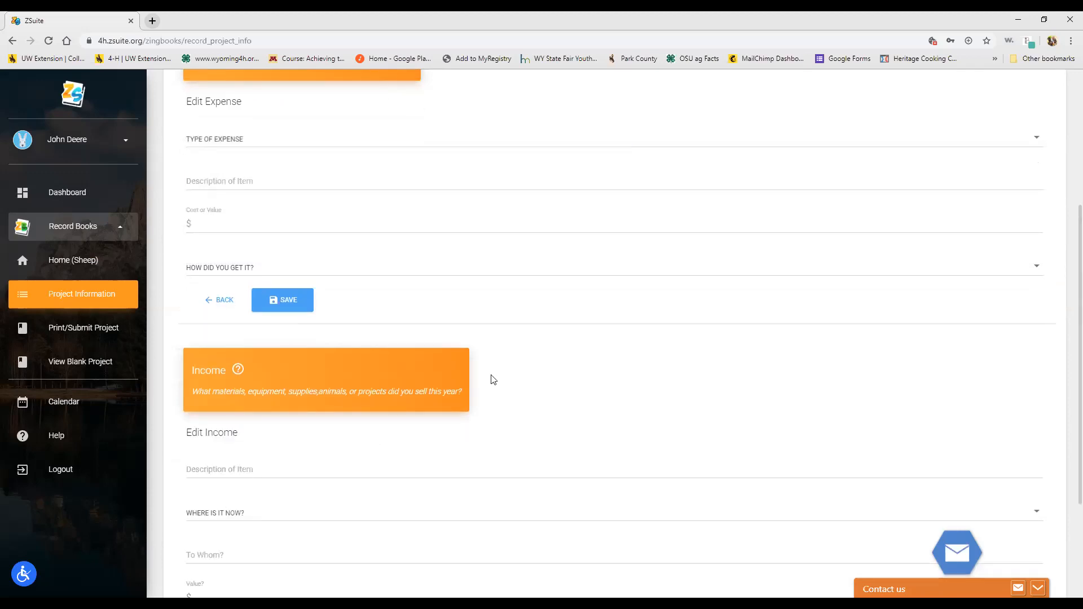
pyautogui.scroll(-3, 485, 377)
pyautogui.click(226, 355)
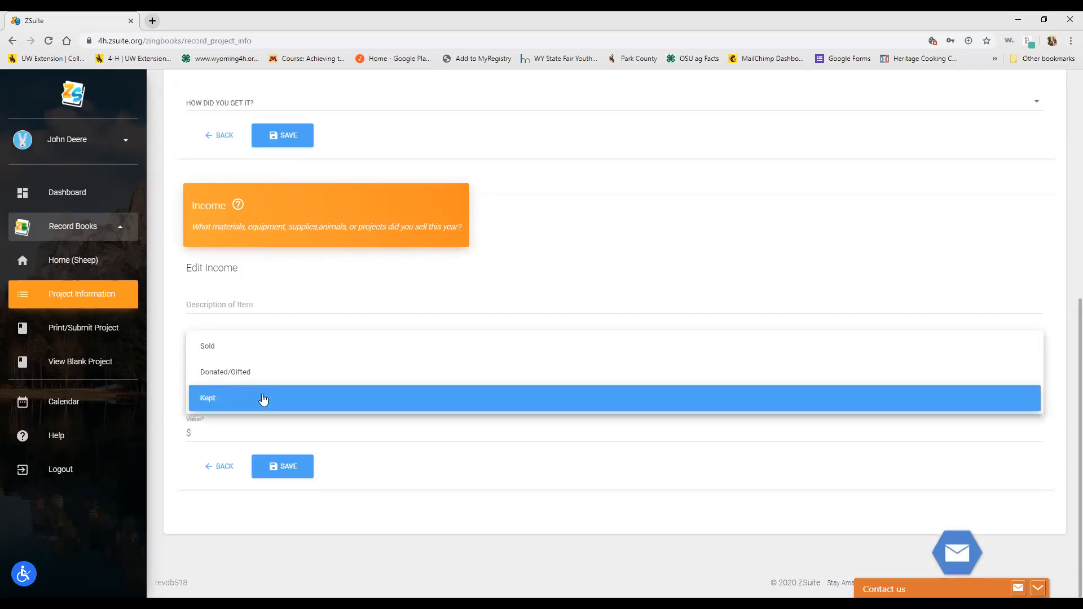
pyautogui.click(253, 310)
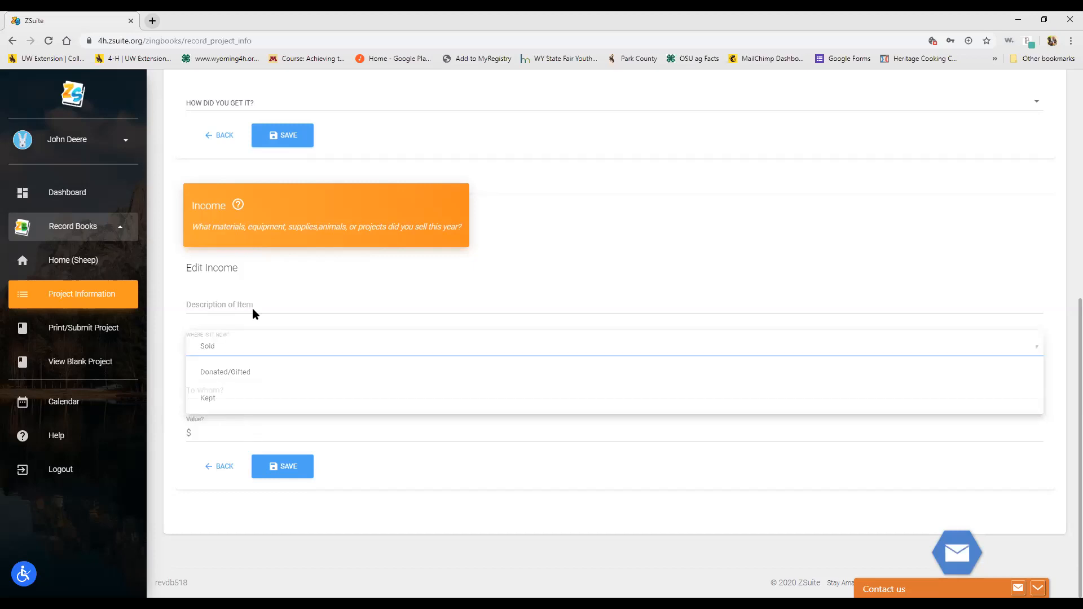
pyautogui.scroll(1, 271, 171)
pyautogui.click(286, 159)
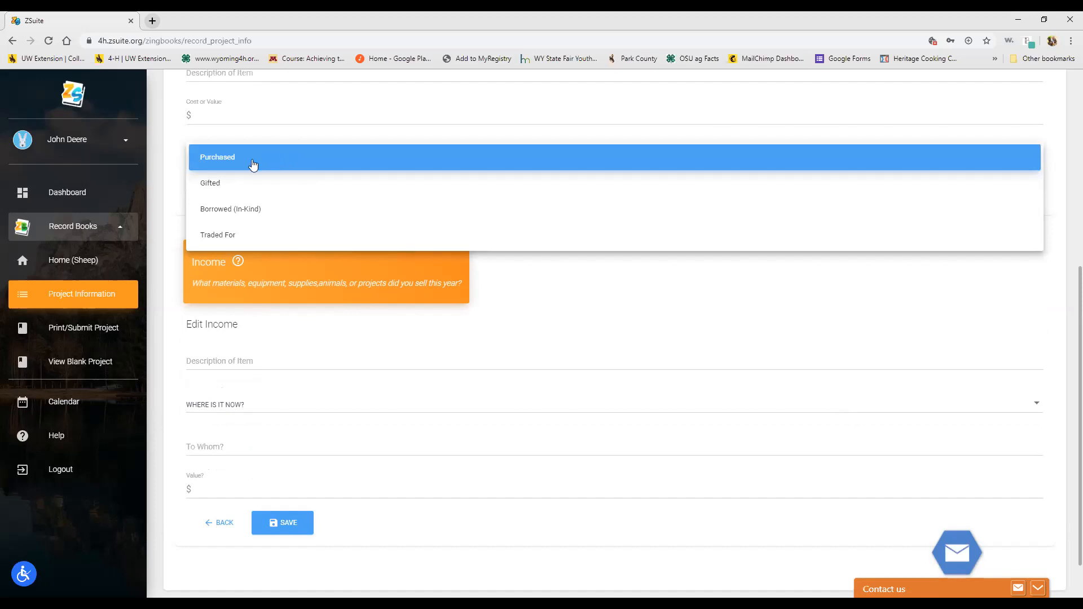
pyautogui.click(491, 231)
pyautogui.scroll(3, 550, 251)
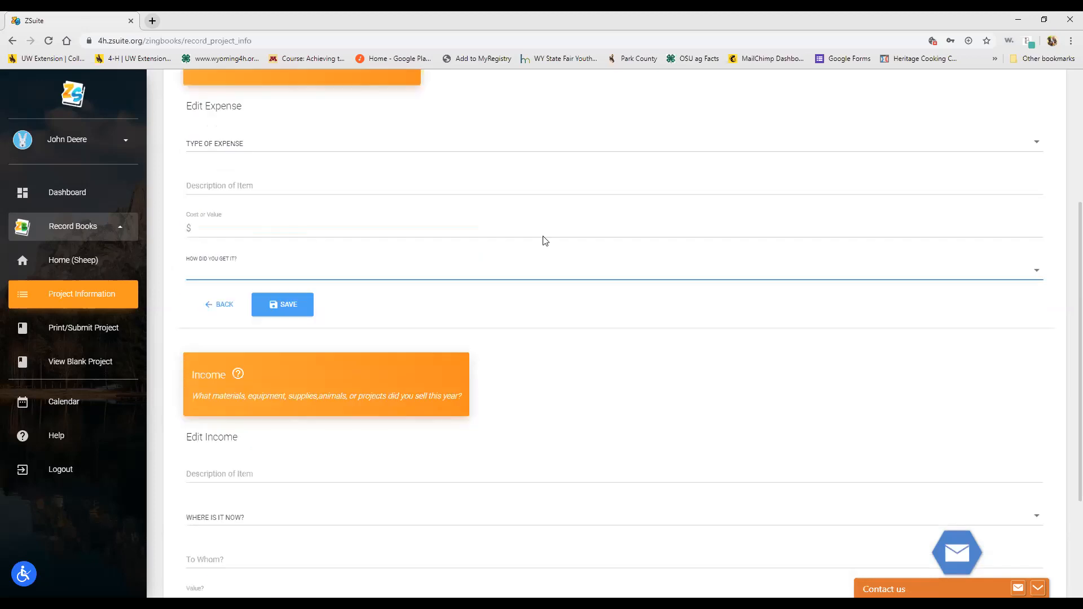
pyautogui.click(248, 323)
pyautogui.click(234, 327)
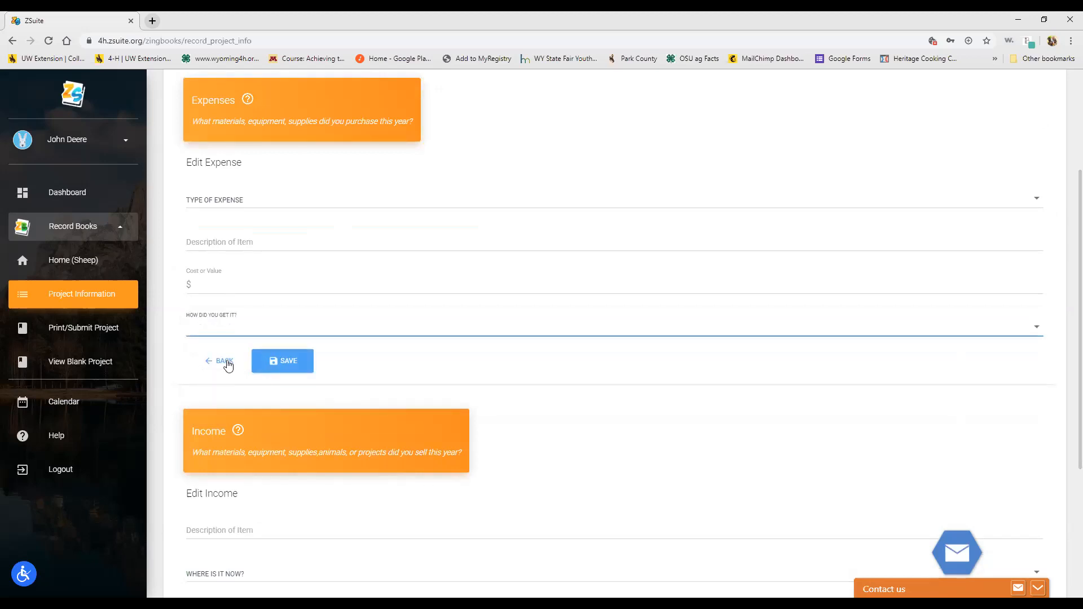
# Step: Cancel both the expense and income entries and go to the Summary section
pyautogui.click(225, 361)
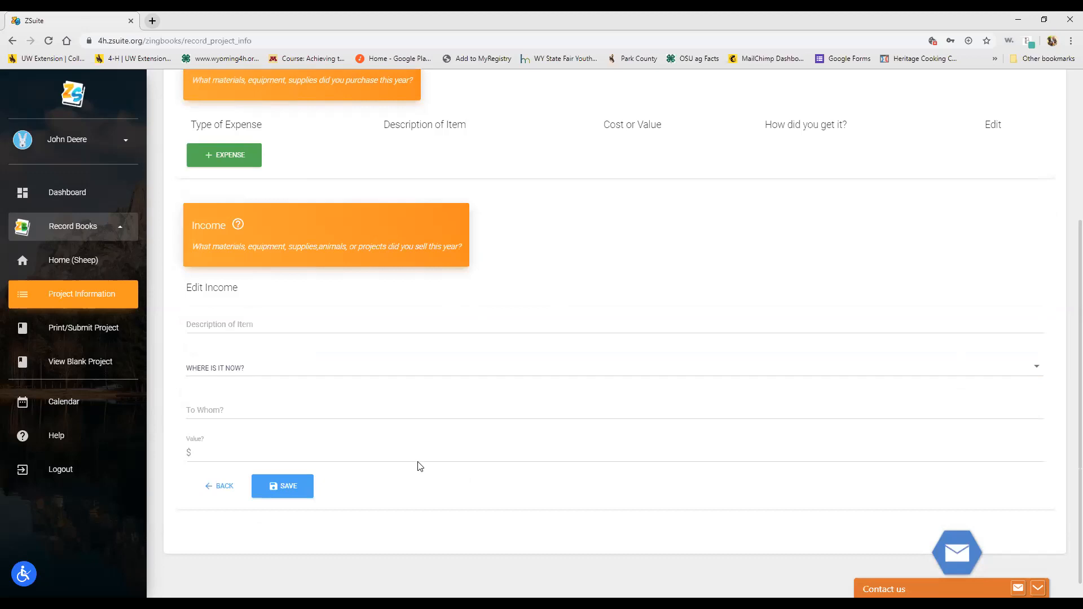
pyautogui.click(238, 487)
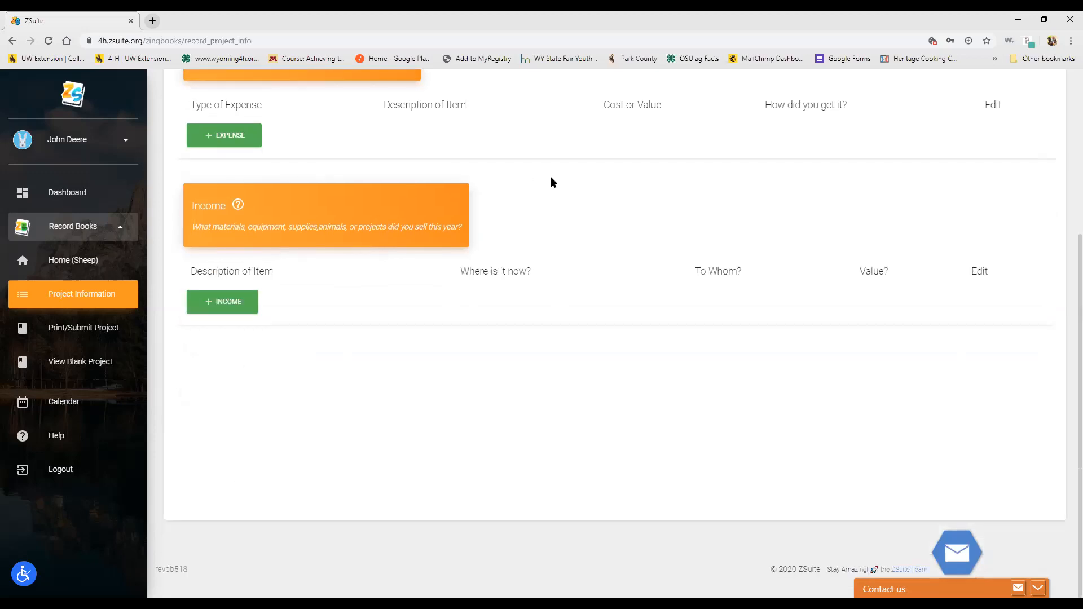
pyautogui.scroll(1, 551, 180)
pyautogui.scroll(1, 450, 140)
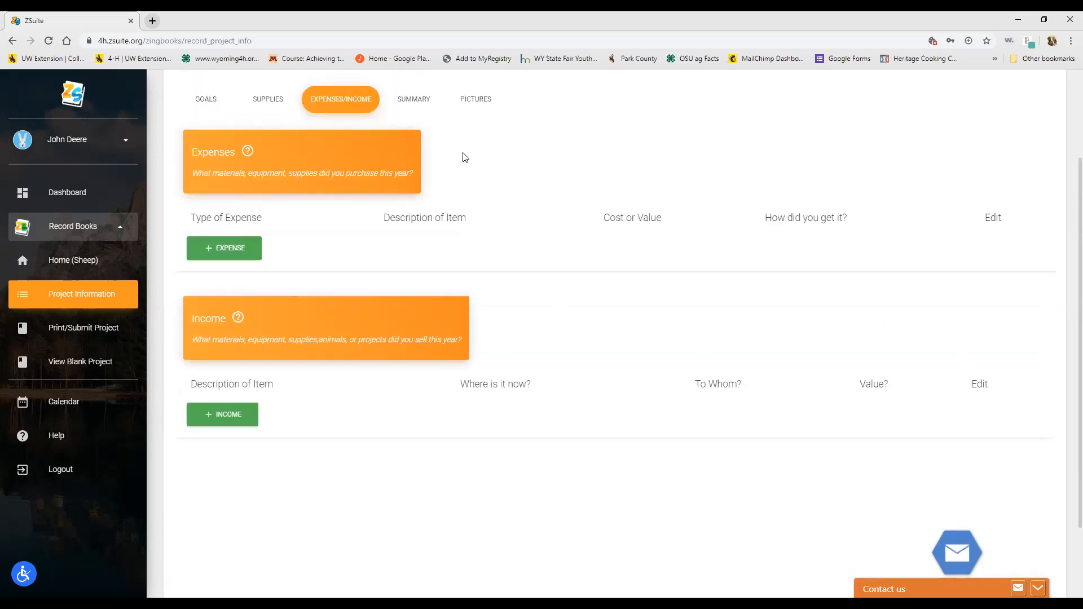
pyautogui.click(418, 102)
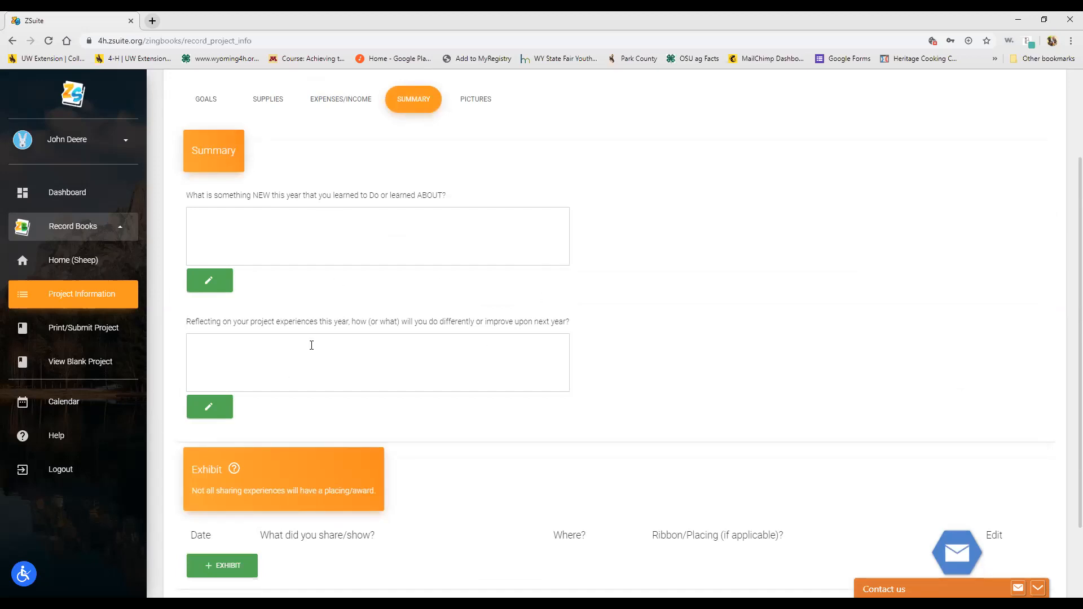
# Step: Look over the Summary questions, open and discard a blank exhibit form, then show Pictures
pyautogui.scroll(-2, 625, 327)
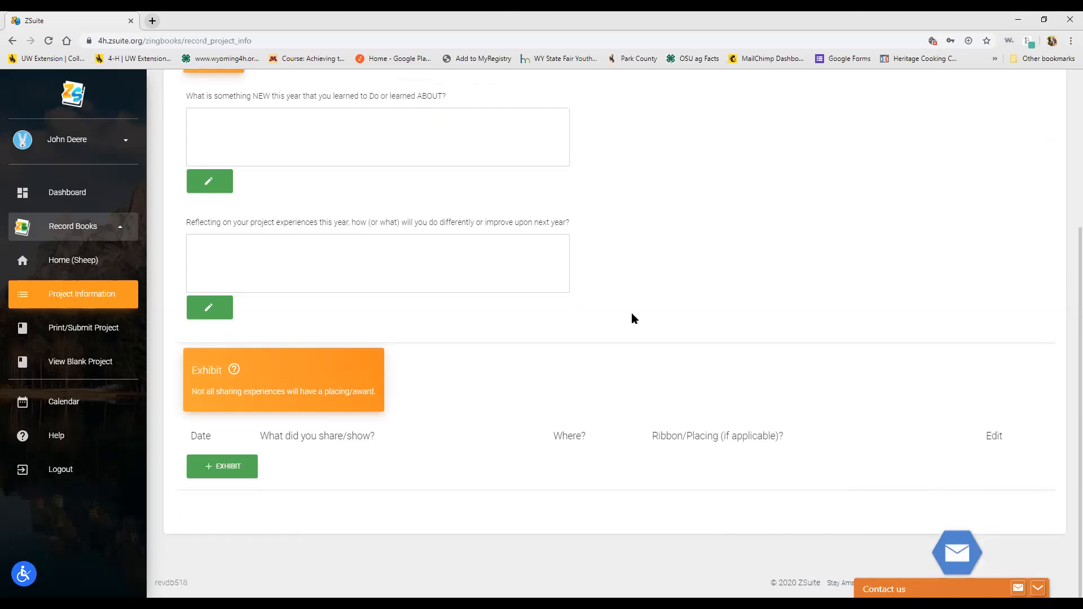
pyautogui.click(229, 459)
pyautogui.scroll(-2, 540, 419)
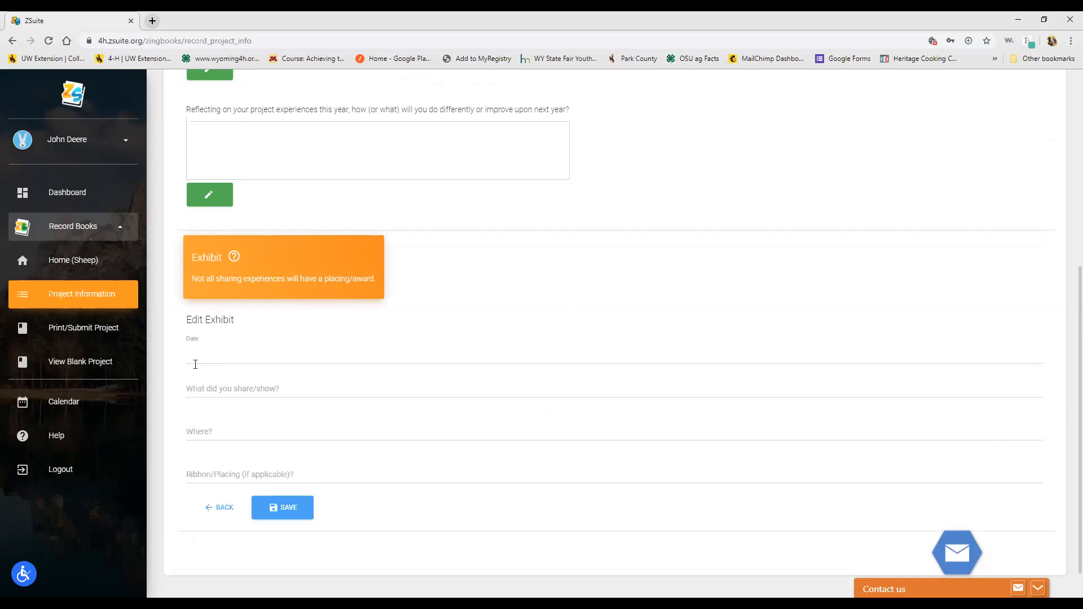
pyautogui.click(220, 508)
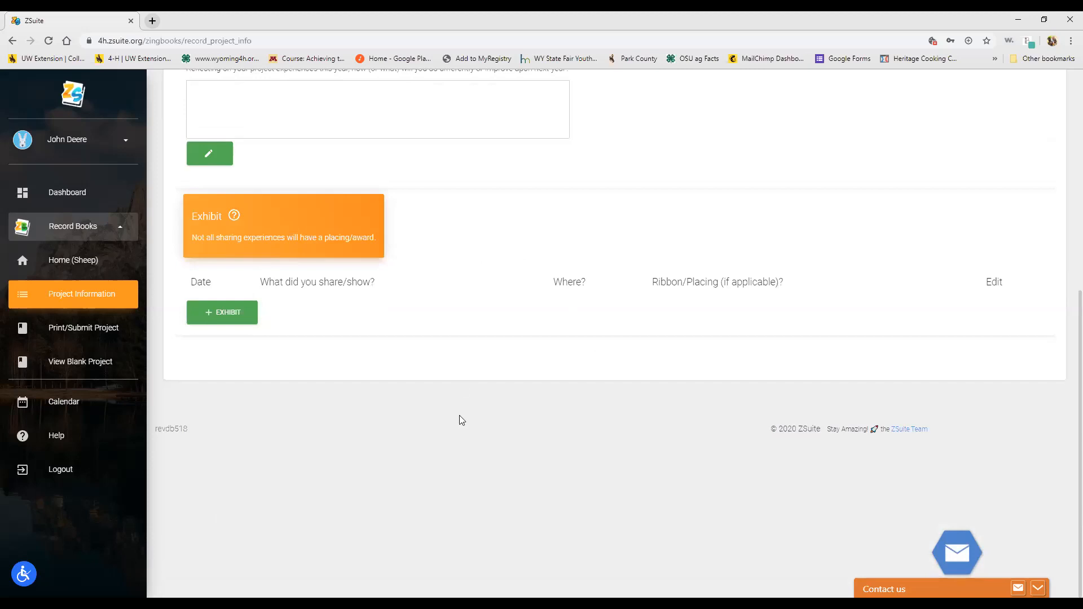
pyautogui.scroll(7, 536, 380)
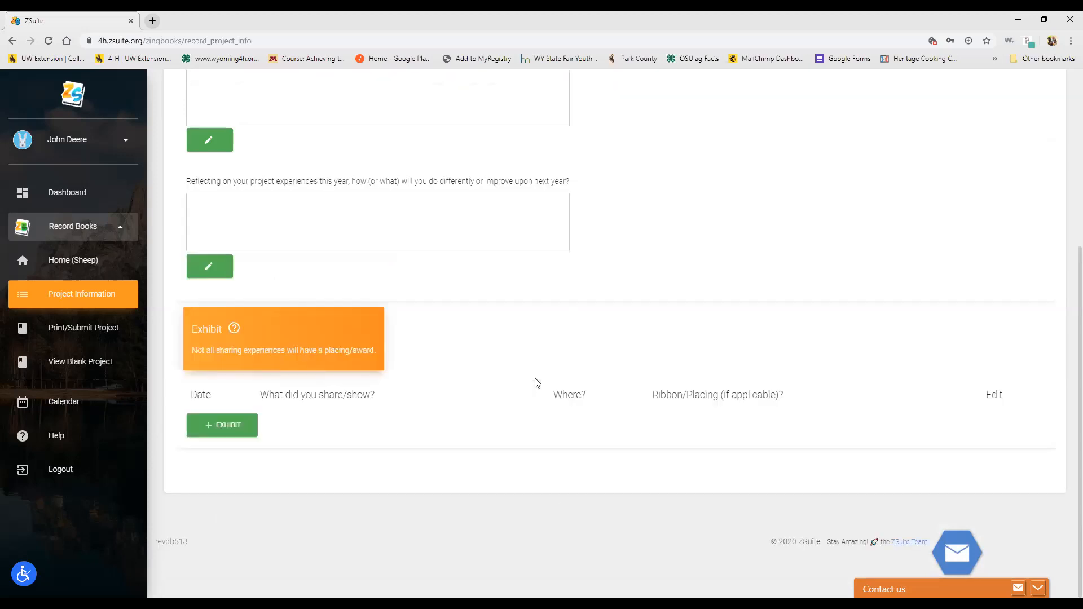
pyautogui.click(481, 229)
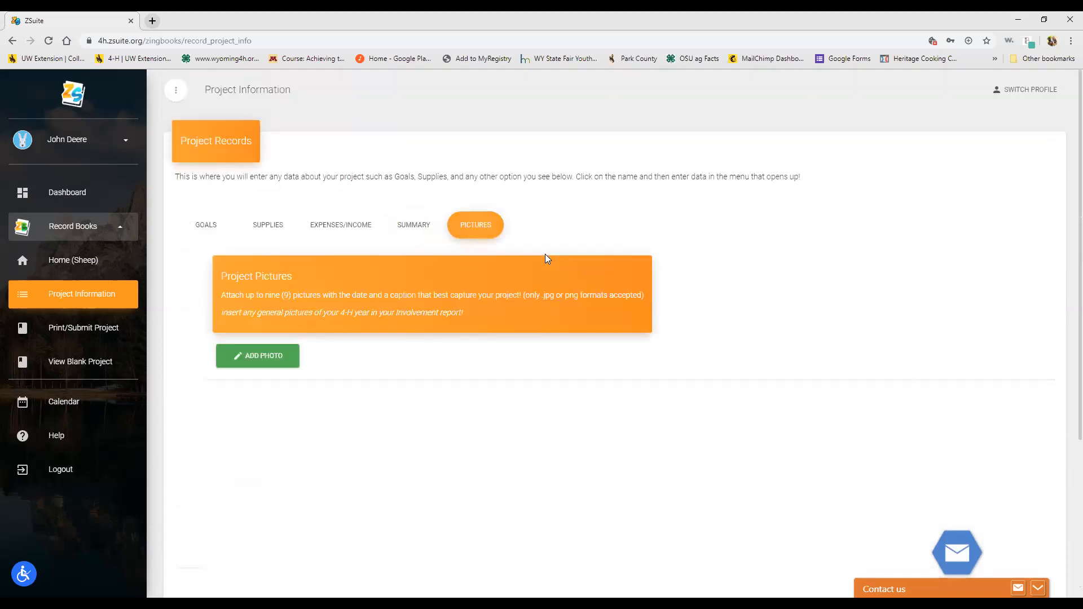
# Step: Start a photo upload for the SHEEP project, then close it without adding anything
pyautogui.click(250, 362)
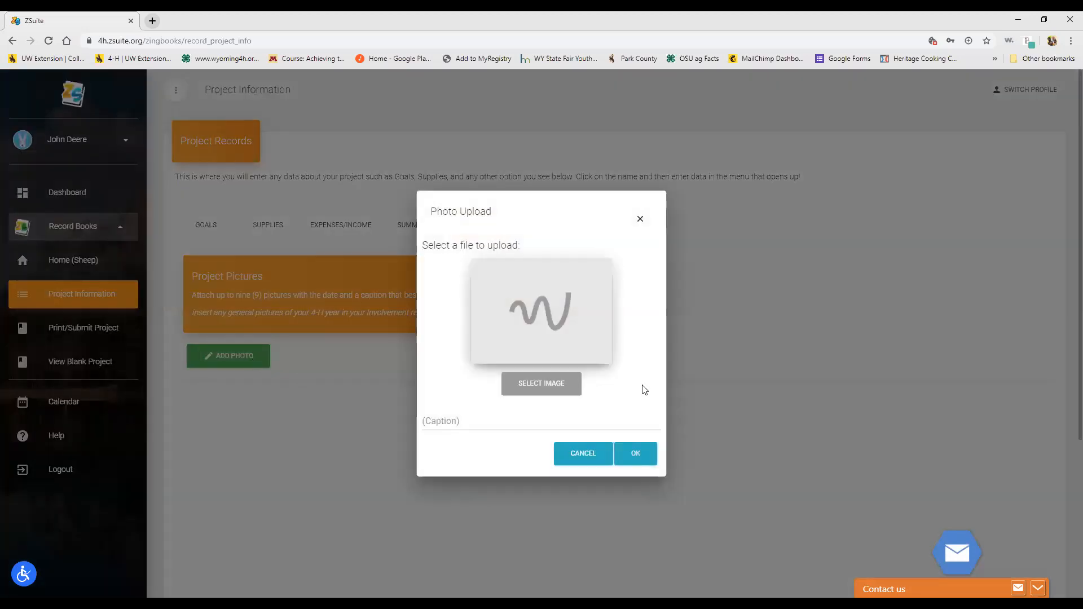
pyautogui.click(451, 425)
pyautogui.click(640, 220)
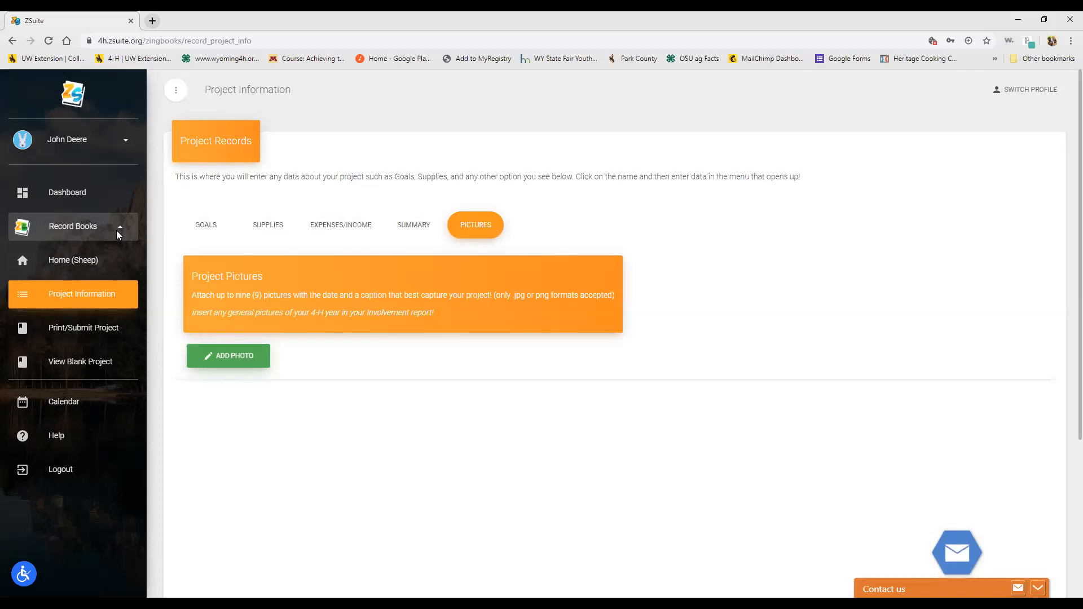
# Step: Go back to the 2020 record book and open its Involvement Report
pyautogui.click(120, 232)
pyautogui.click(121, 229)
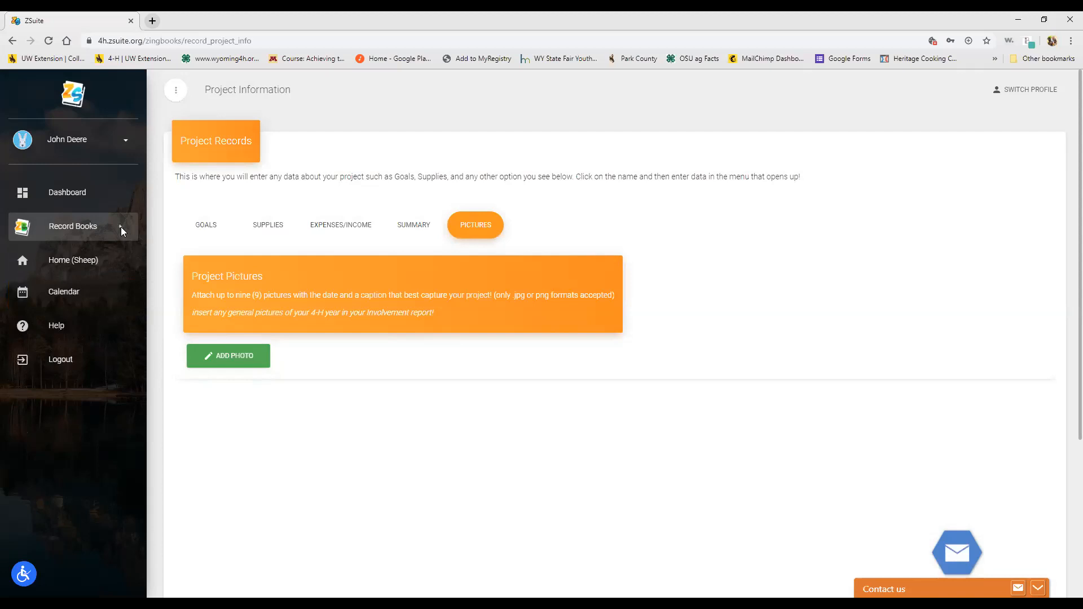
pyautogui.click(102, 263)
pyautogui.click(207, 275)
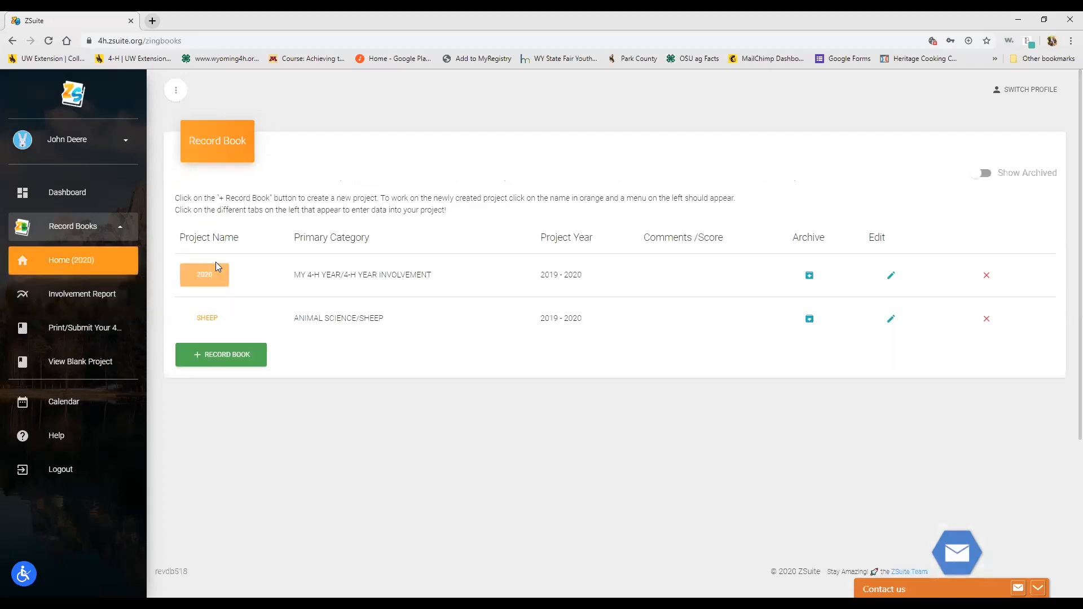
pyautogui.click(88, 296)
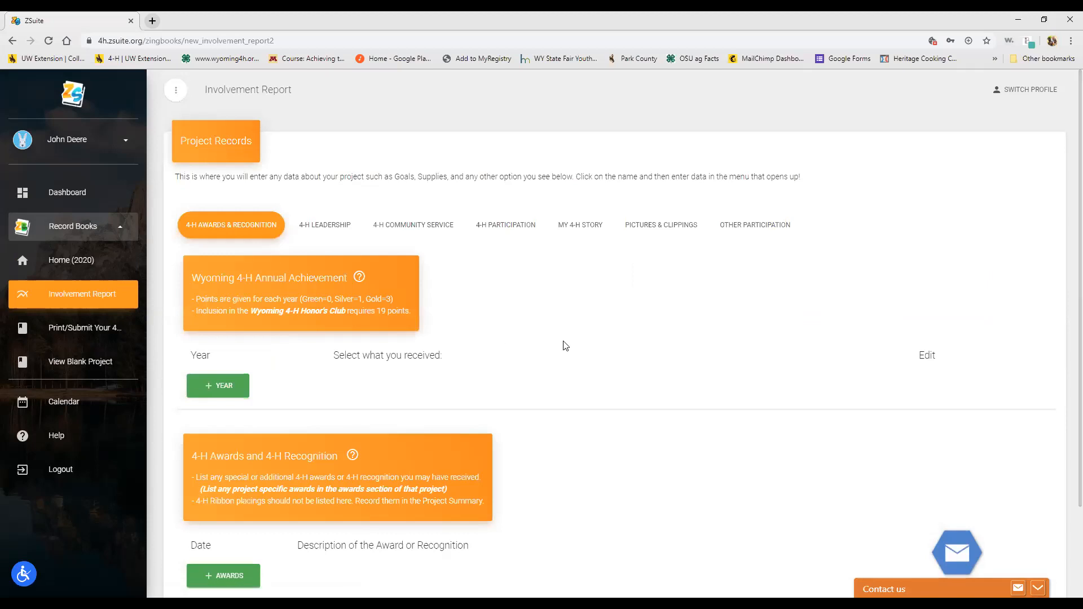
pyautogui.scroll(-1, 566, 346)
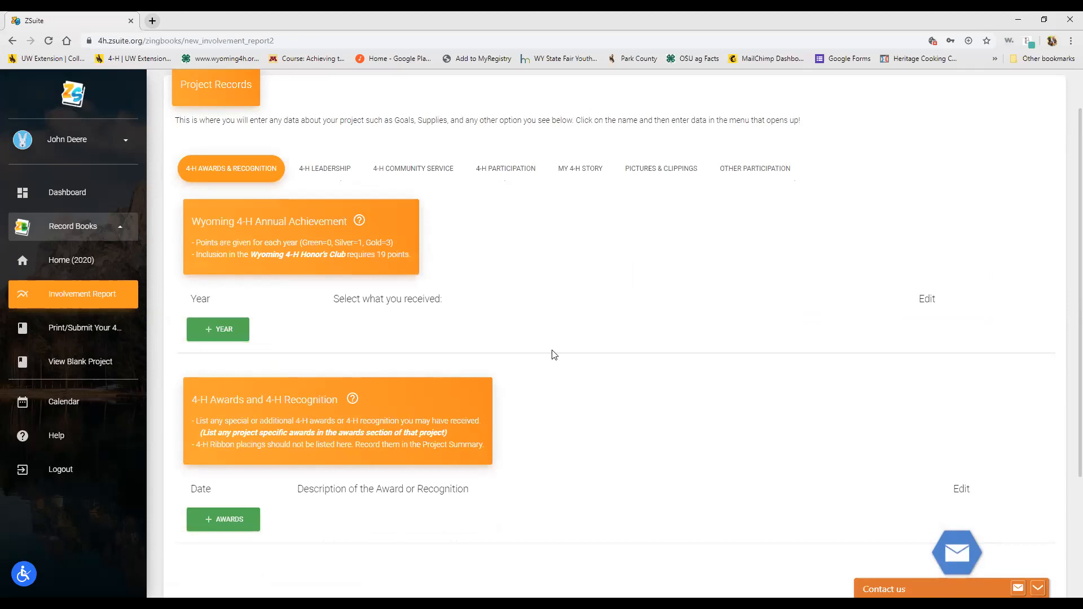
# Step: Add a Wyoming 4-H Annual Achievement year entry for 2019 with Silver received
pyautogui.click(227, 333)
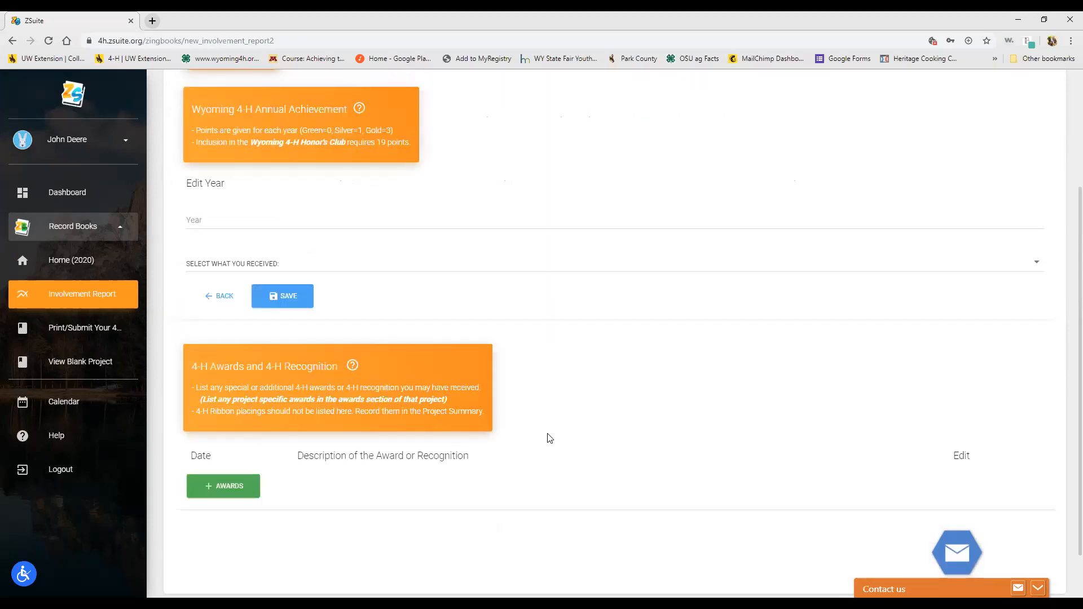
pyautogui.scroll(1, 549, 439)
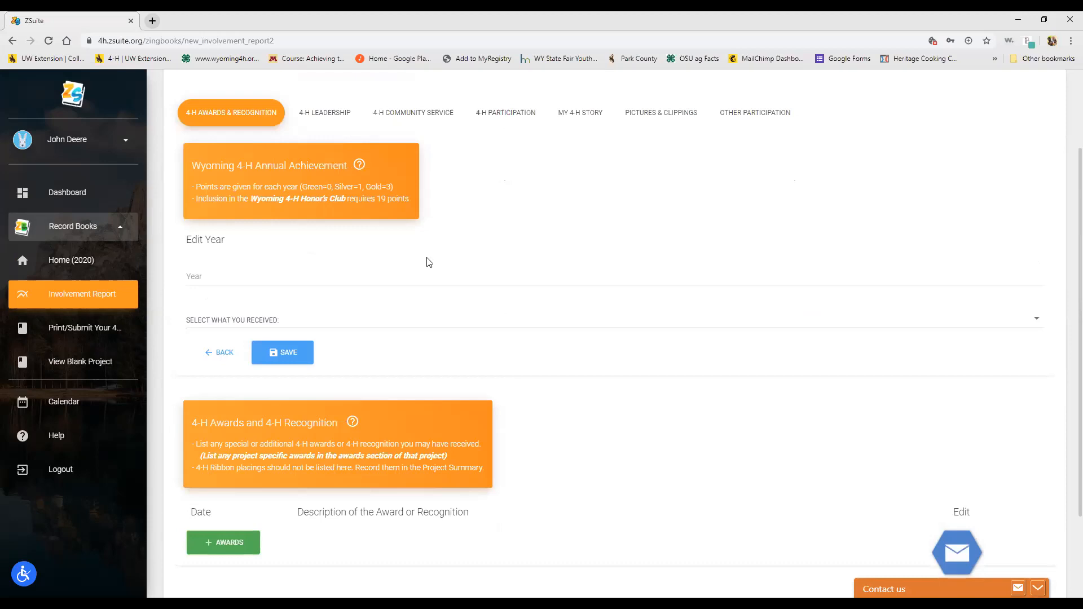
pyautogui.click(190, 277)
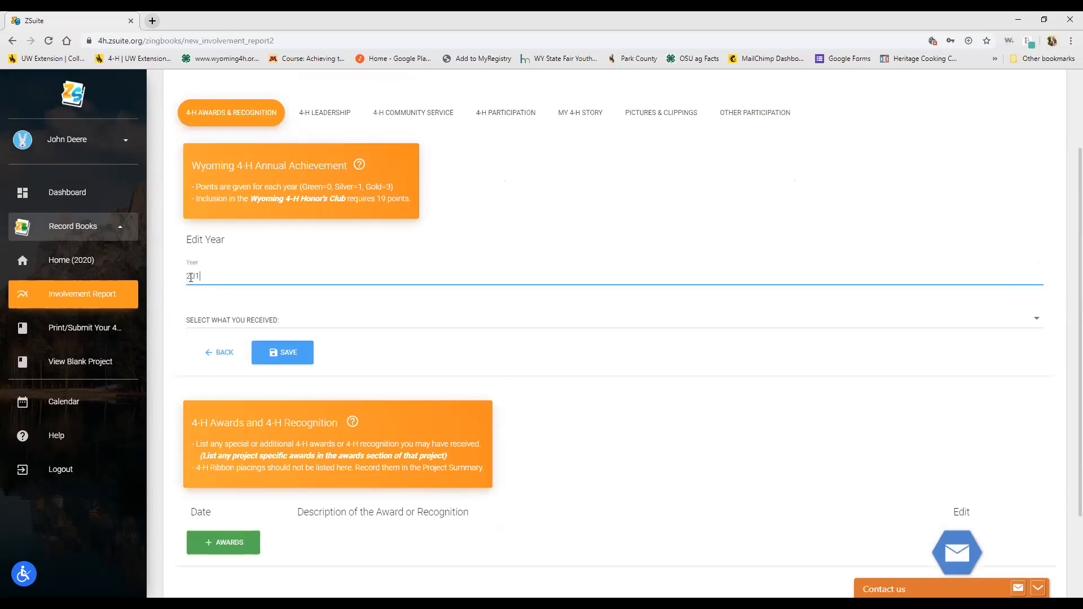
pyautogui.click(211, 322)
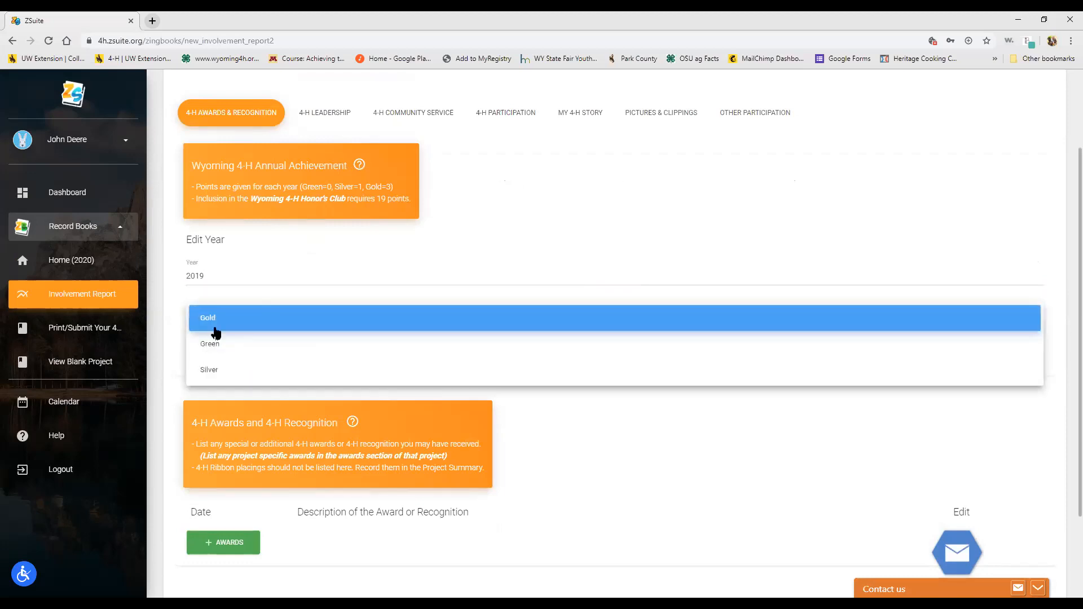
pyautogui.click(221, 372)
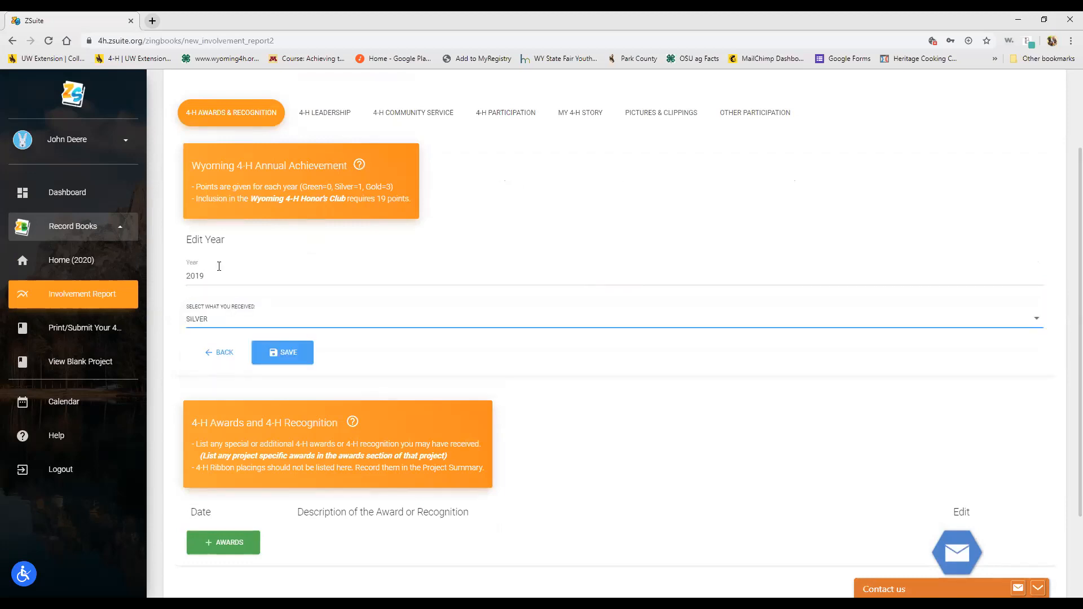
pyautogui.click(273, 318)
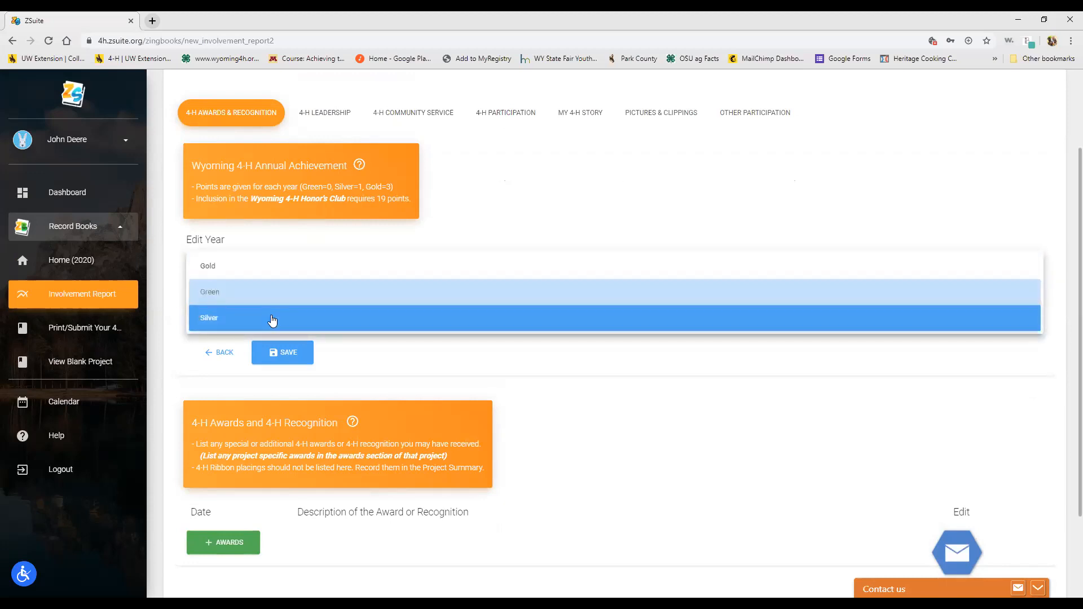
pyautogui.click(387, 354)
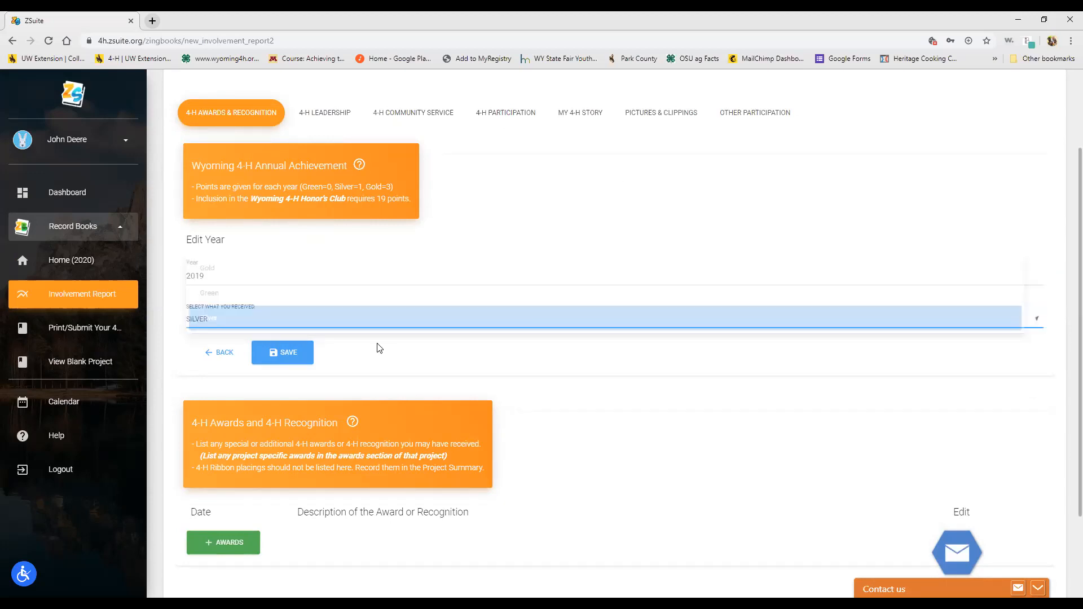
pyautogui.scroll(-1, 361, 320)
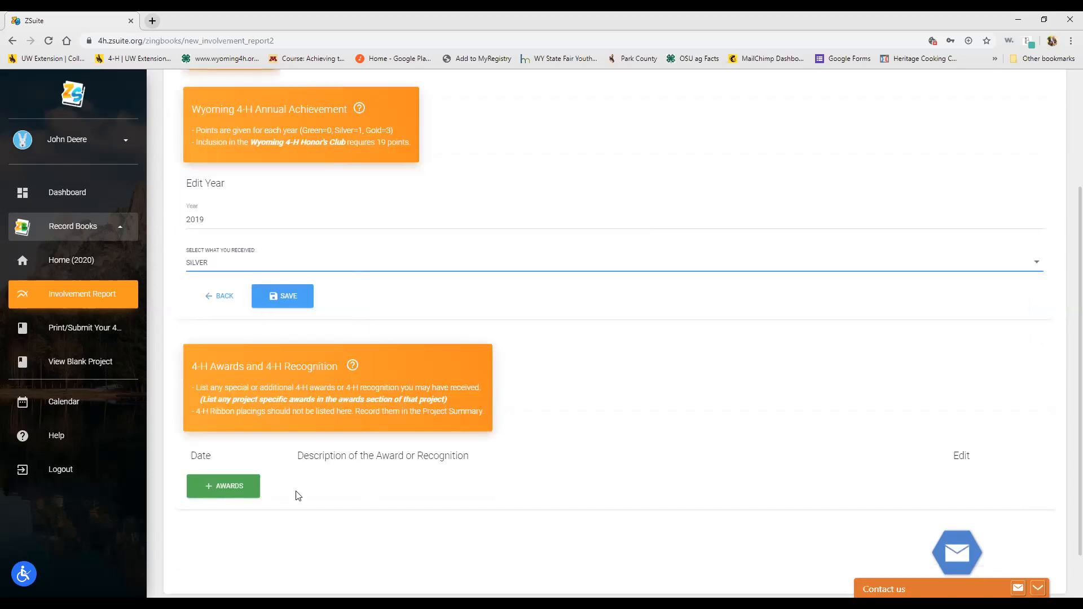
# Step: Open and discard a blank award entry form, then switch to 4-H Leadership
pyautogui.click(242, 488)
pyautogui.scroll(-1, 488, 382)
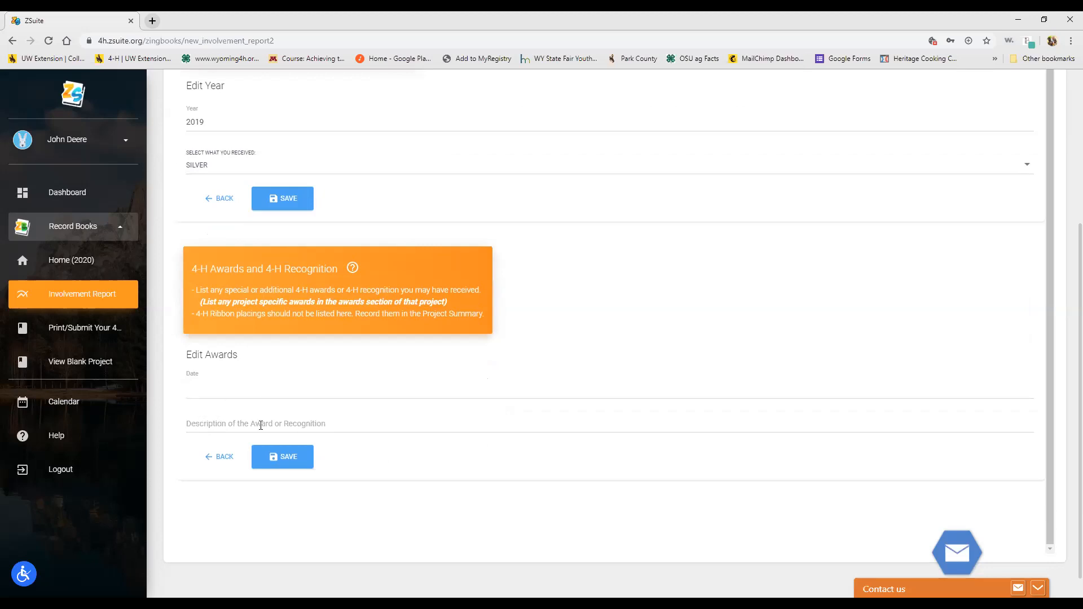
pyautogui.click(223, 457)
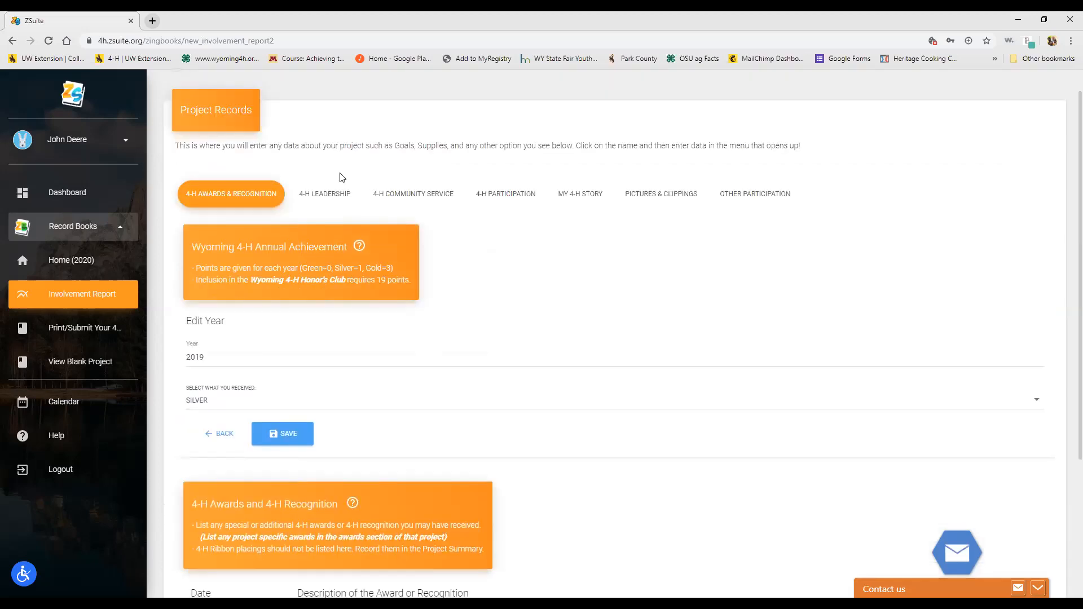
pyautogui.click(328, 195)
# Step: Start a leadership entry, view the leadership types, and leave without saving
pyautogui.click(244, 356)
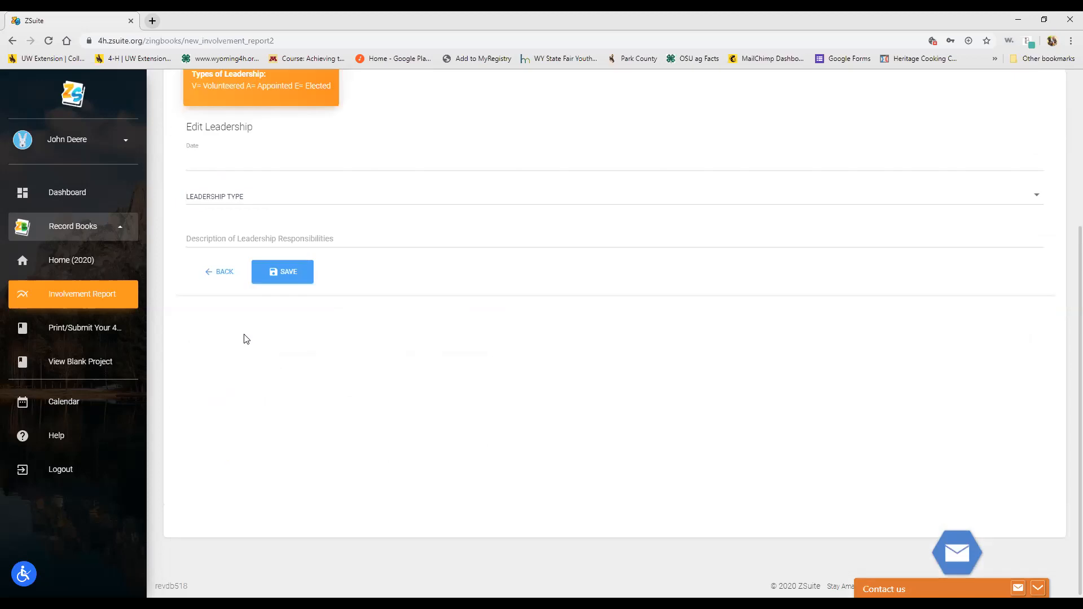
pyautogui.click(245, 196)
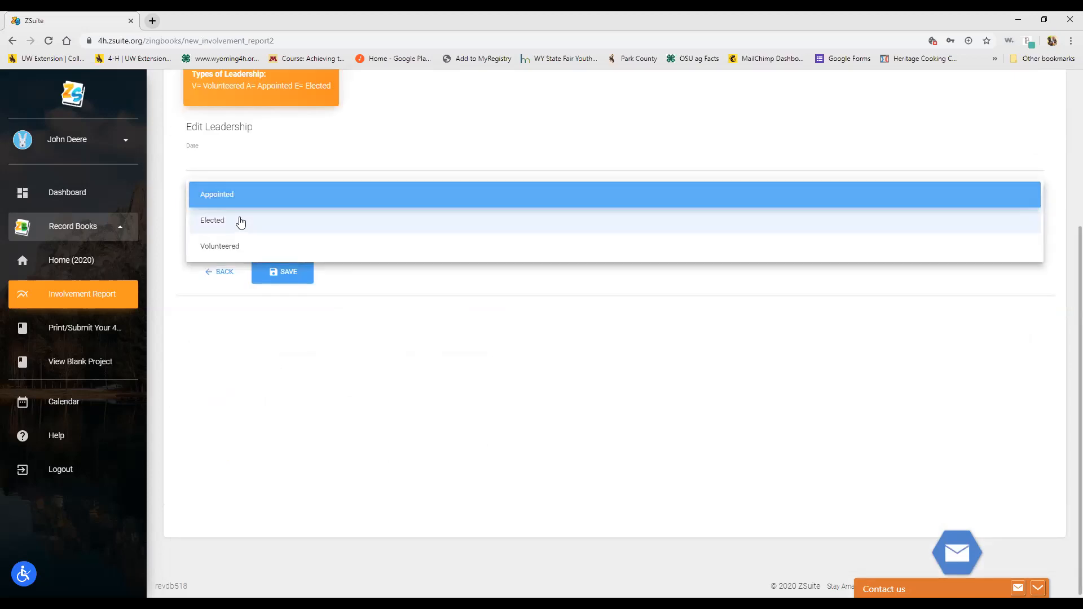
pyautogui.click(244, 165)
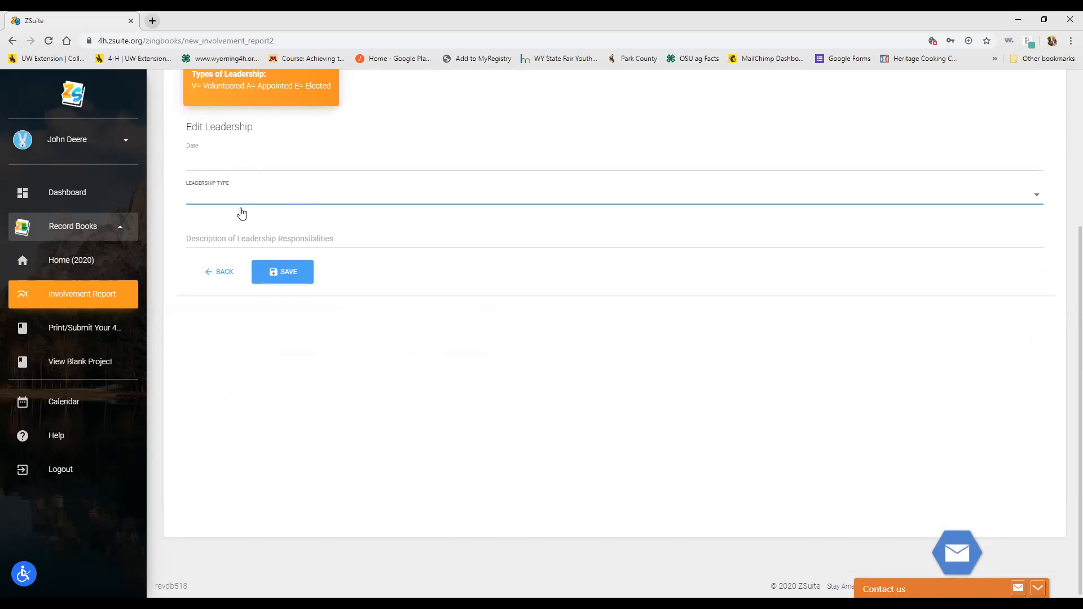
pyautogui.click(226, 270)
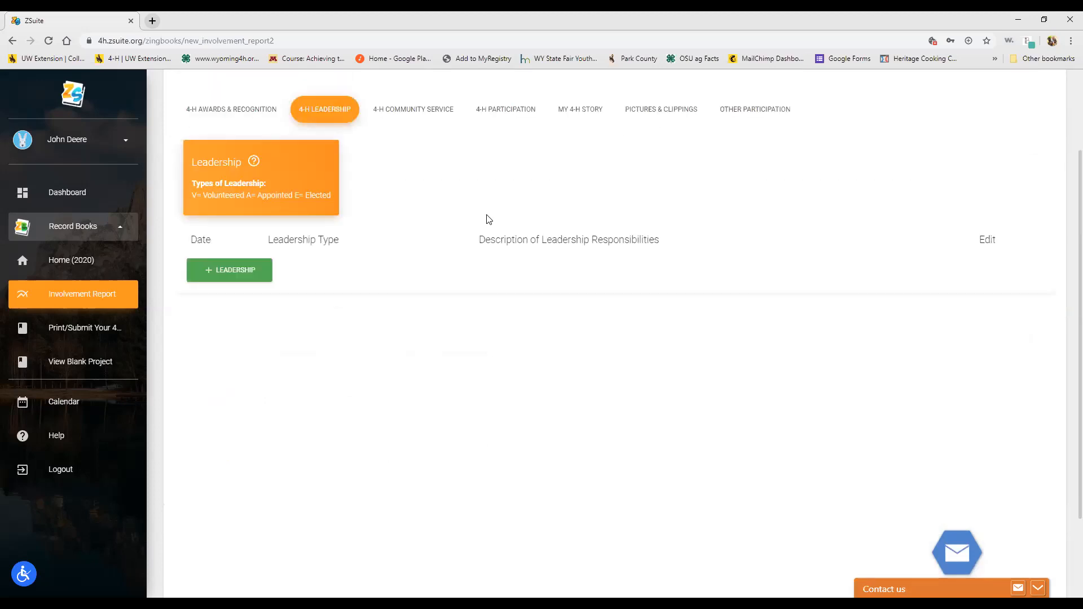
# Step: Open a blank entry form in the 4-H Community Service section
pyautogui.click(405, 111)
pyautogui.click(233, 267)
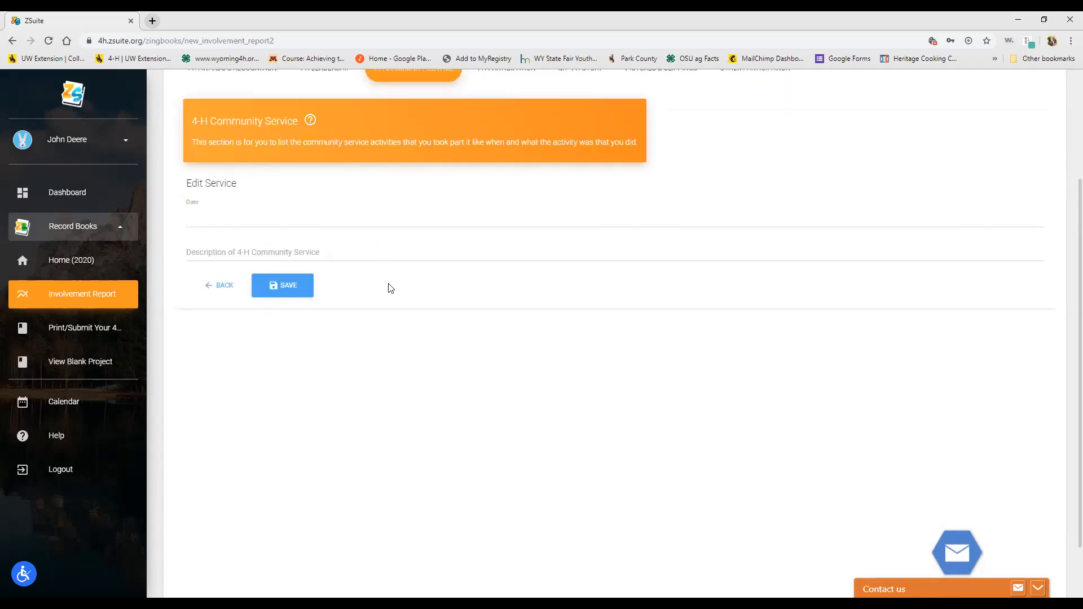
pyautogui.scroll(2, 444, 253)
# Step: In 4-H Participation, open blank club and county participation entries
pyautogui.click(516, 181)
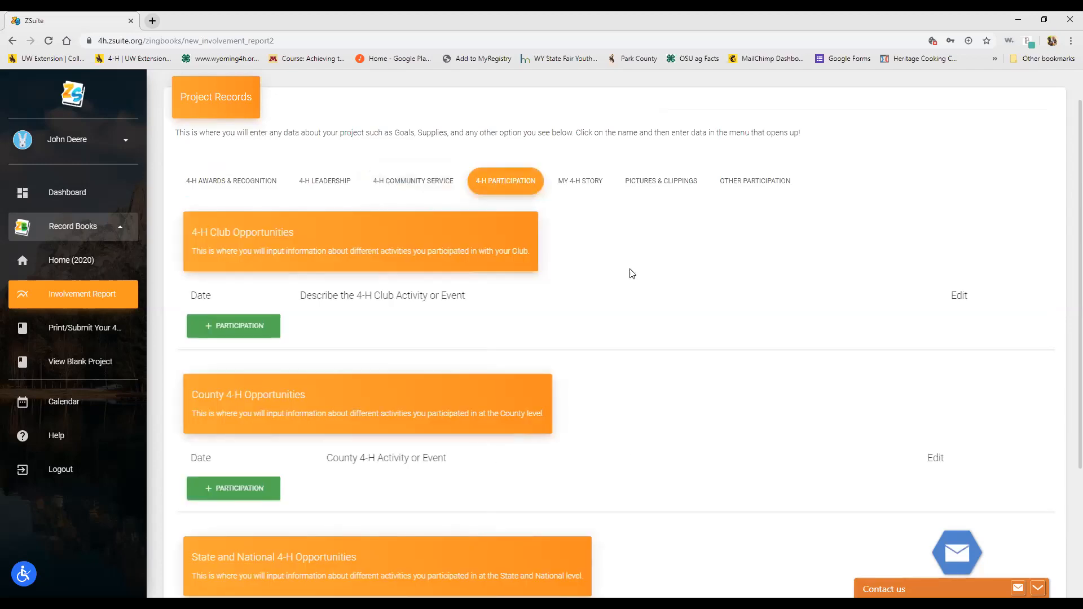
pyautogui.click(254, 331)
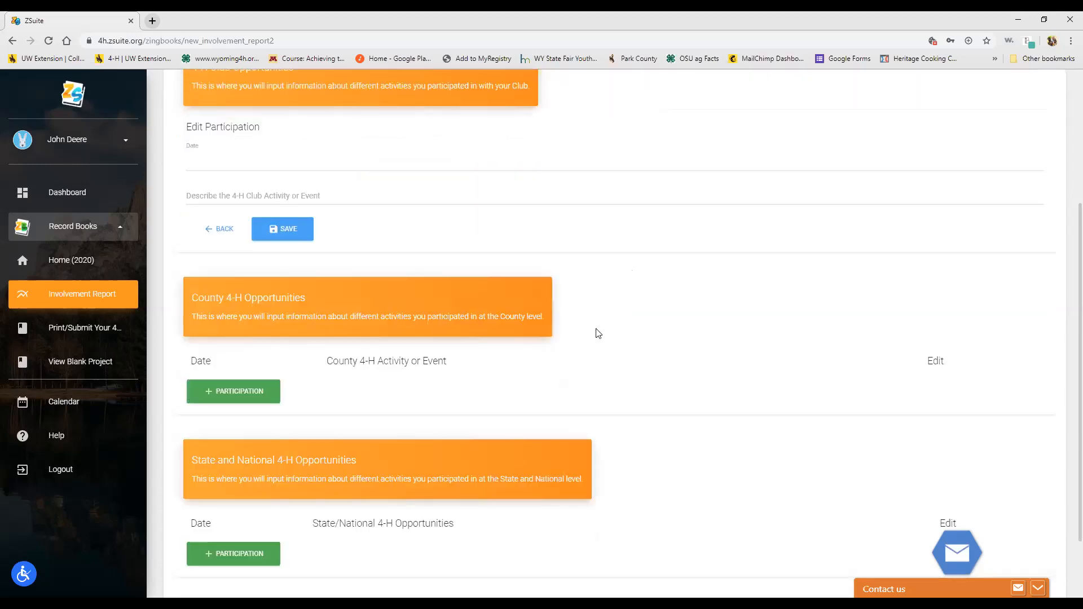
pyautogui.scroll(1, 331, 189)
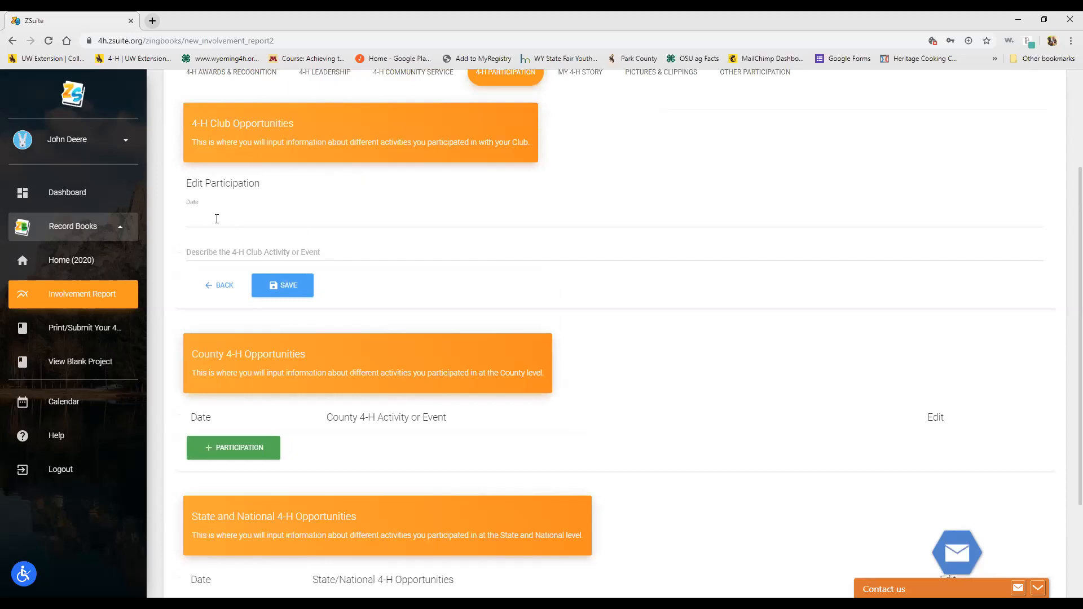
pyautogui.scroll(-2, 456, 255)
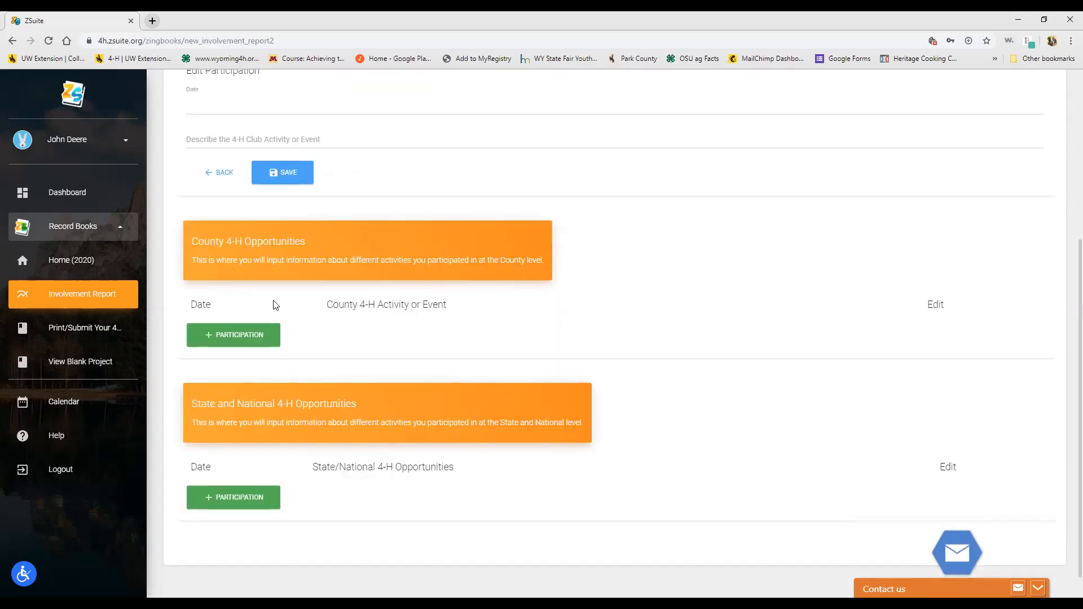
pyautogui.click(261, 331)
# Step: Open a blank state and national participation entry and browse its opportunities list without choosing
pyautogui.scroll(-1, 405, 294)
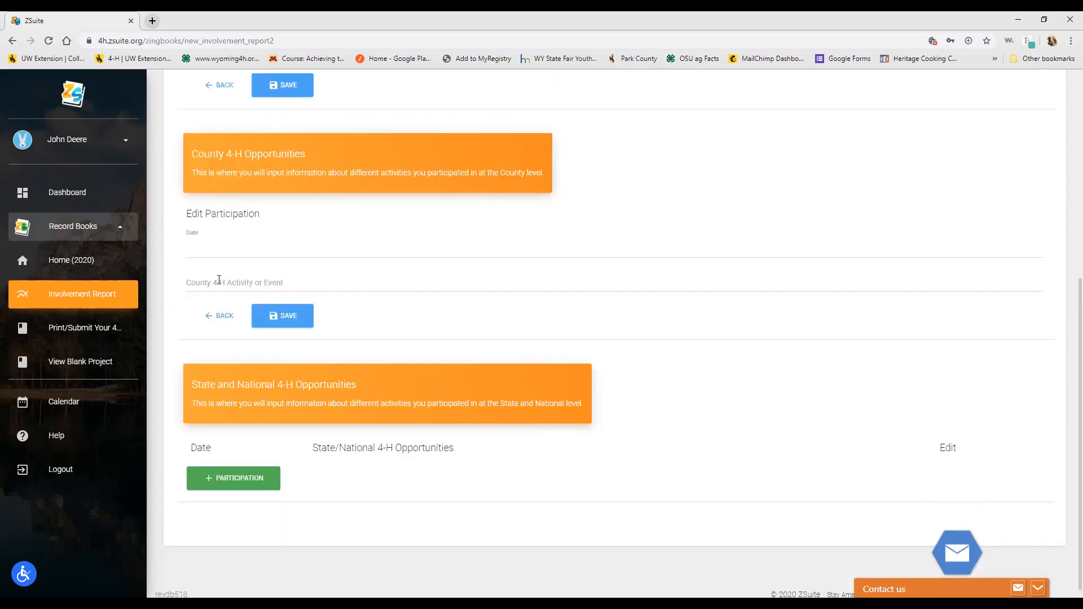
pyautogui.scroll(-1, 321, 278)
pyautogui.click(241, 466)
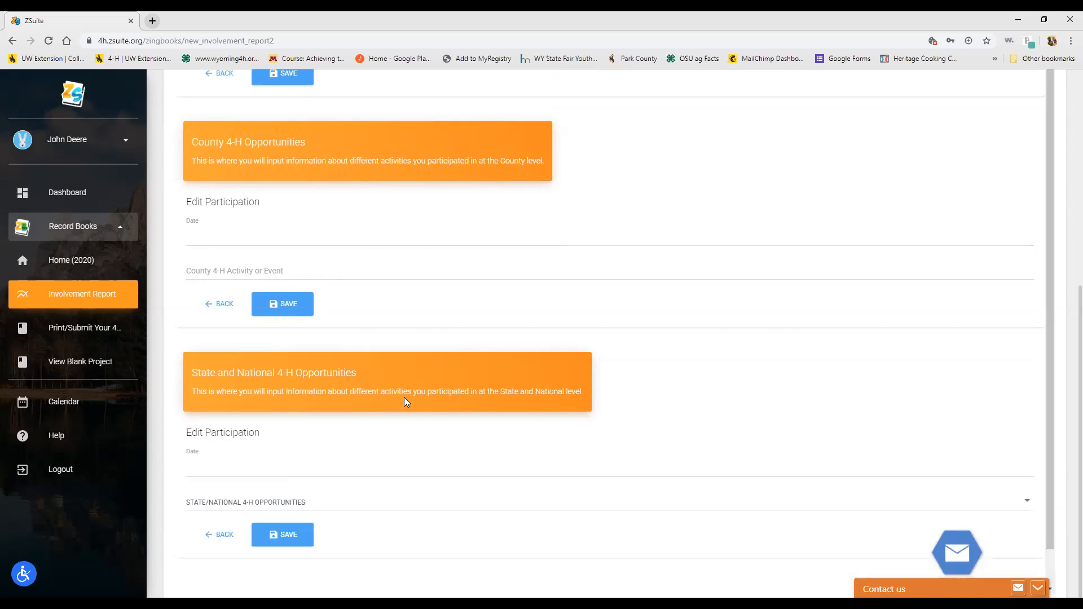
pyautogui.scroll(-1, 452, 372)
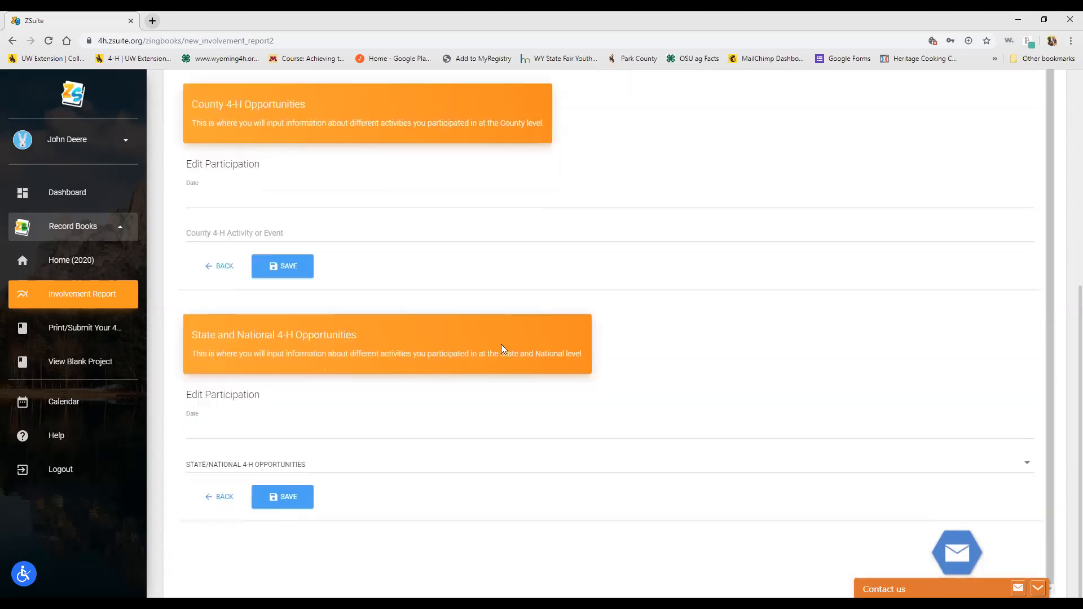
pyautogui.click(341, 468)
pyautogui.scroll(-2, 426, 525)
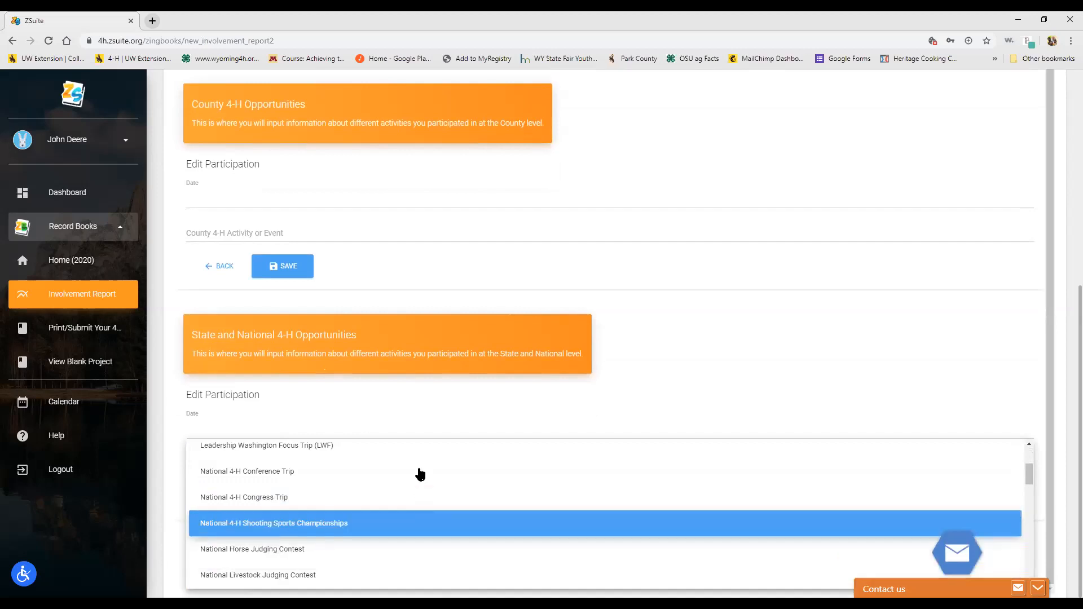
pyautogui.scroll(-2, 412, 545)
pyautogui.scroll(2, 393, 500)
pyautogui.click(405, 399)
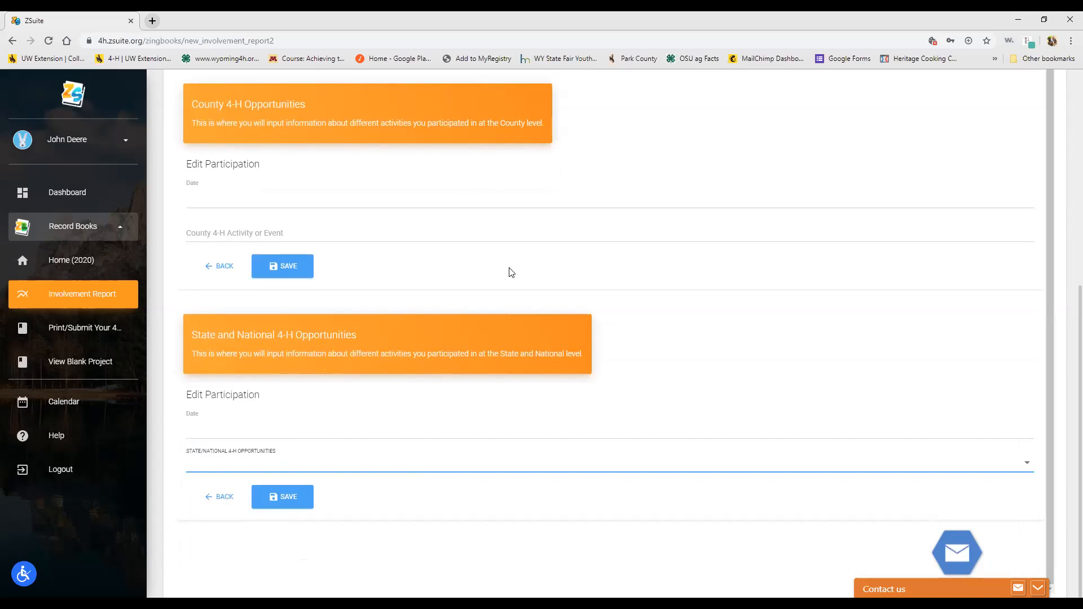
pyautogui.scroll(8, 510, 270)
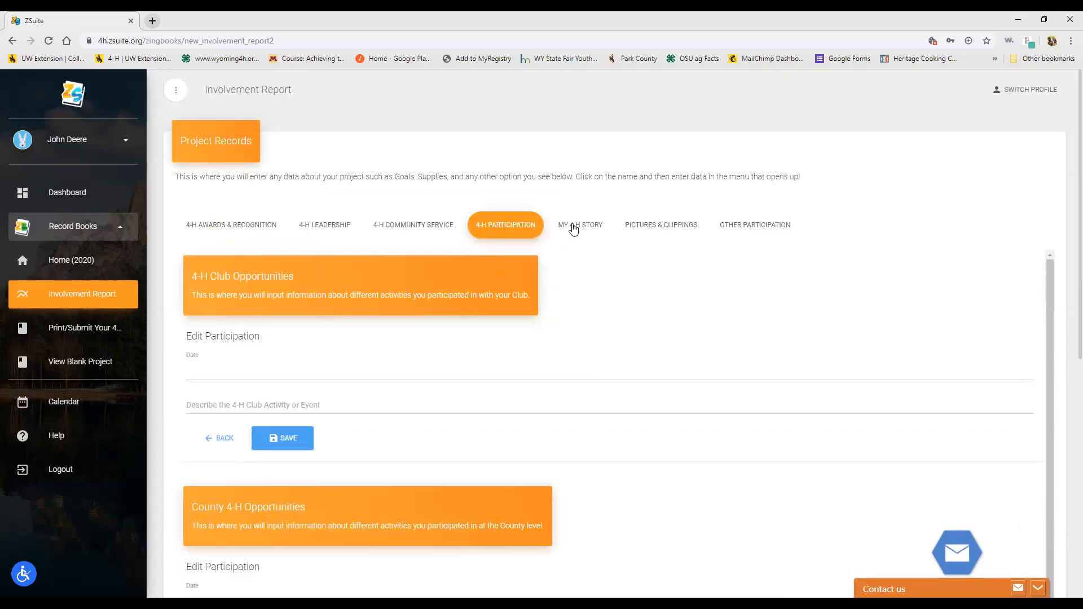
# Step: Switch to My 4-H Story to see the box for describing the 4-H year
pyautogui.click(573, 227)
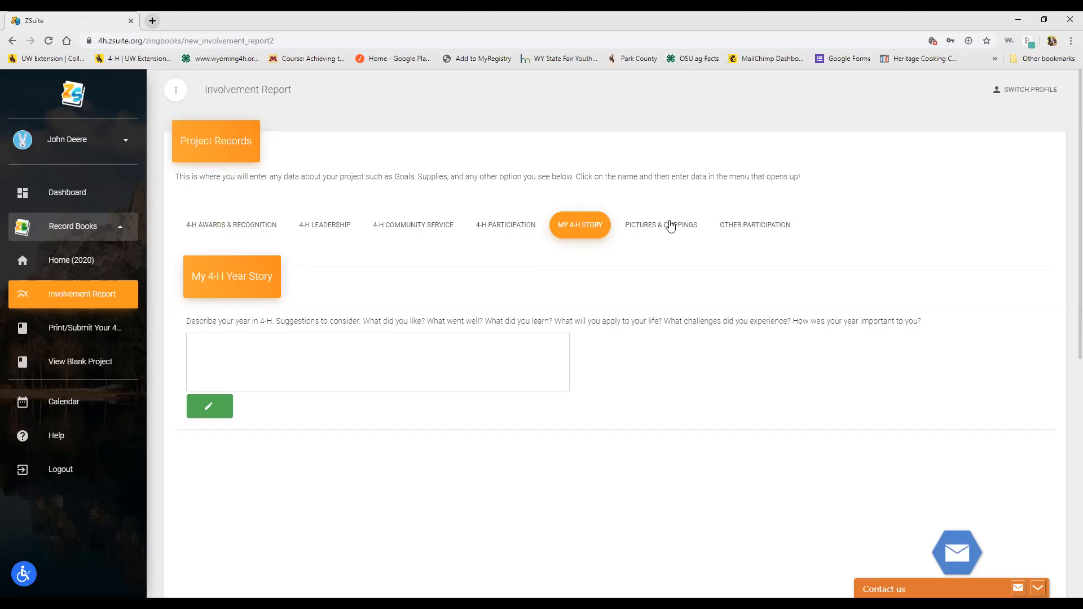
# Step: Add a photo to My 4-H Year Pictures, then move to Other Participation
pyautogui.click(670, 227)
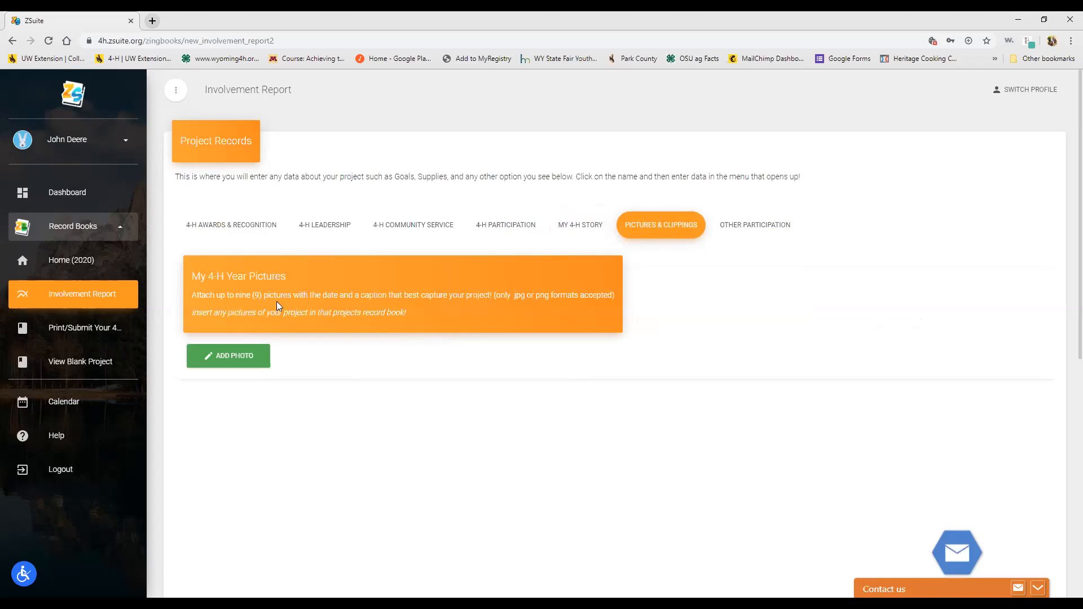
pyautogui.click(250, 355)
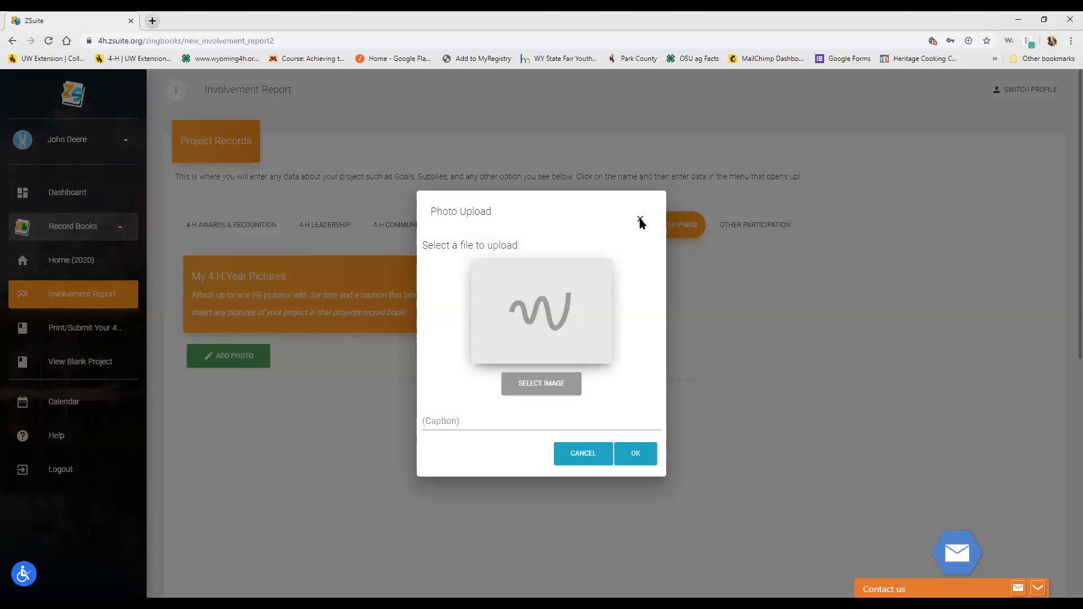
pyautogui.click(632, 457)
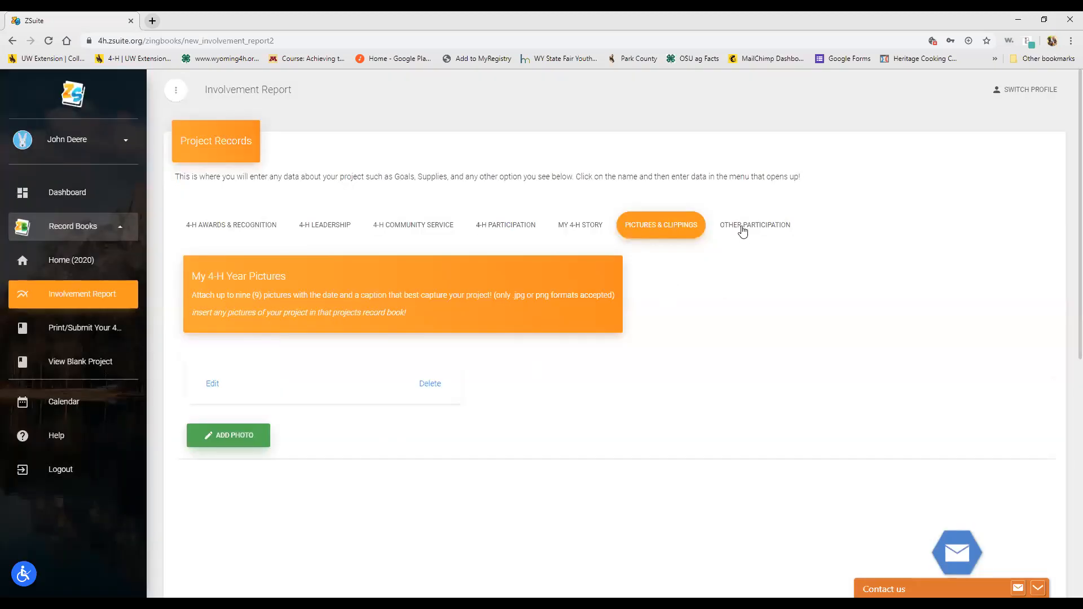
pyautogui.click(742, 228)
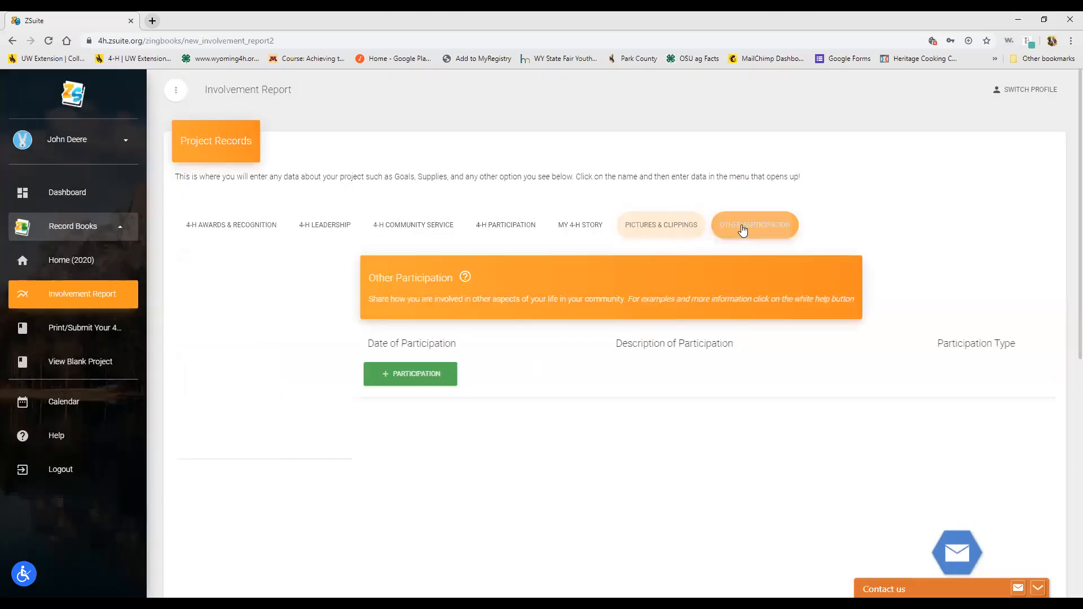
# Step: Start a new Other Participation entry and look over the Participation Type choices without picking one
pyautogui.click(239, 373)
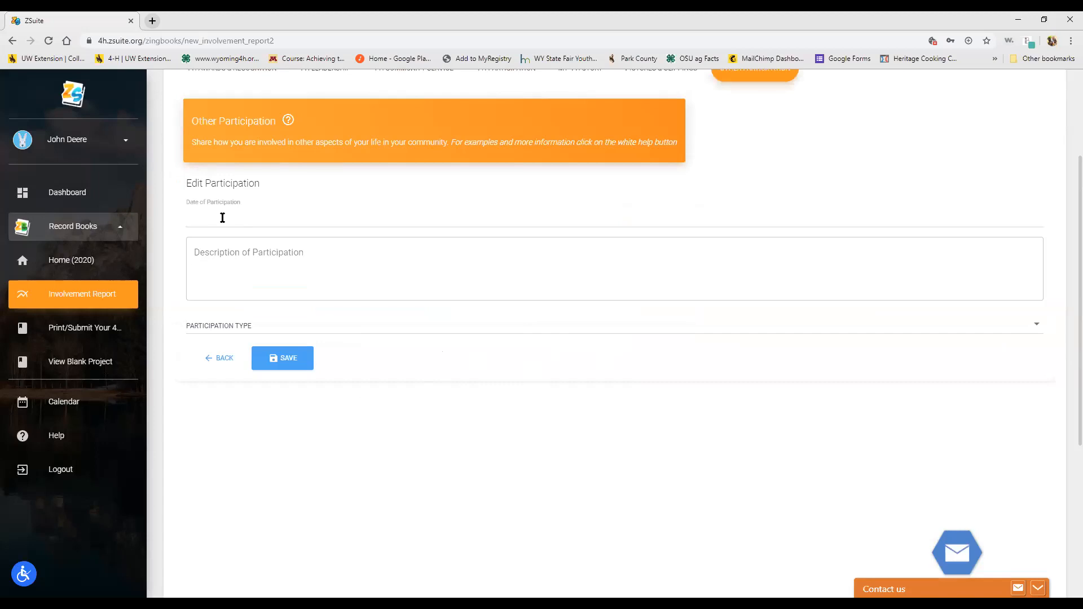
pyautogui.click(252, 331)
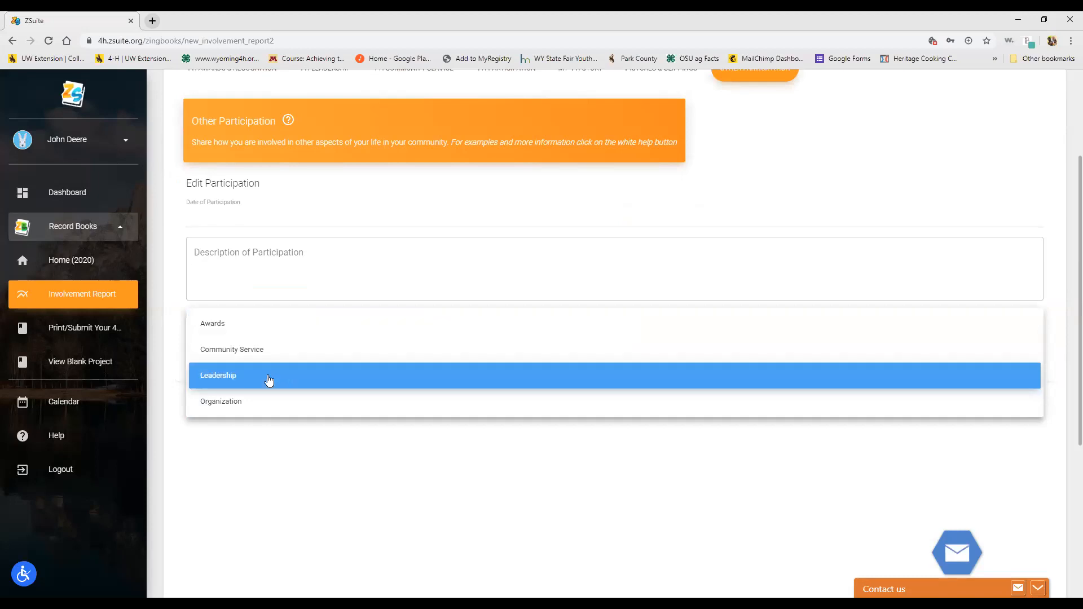
pyautogui.click(266, 447)
# Step: Glance at the 4-H Awards & Recognition section, then go back to the 2020 record book home page
pyautogui.scroll(3, 367, 271)
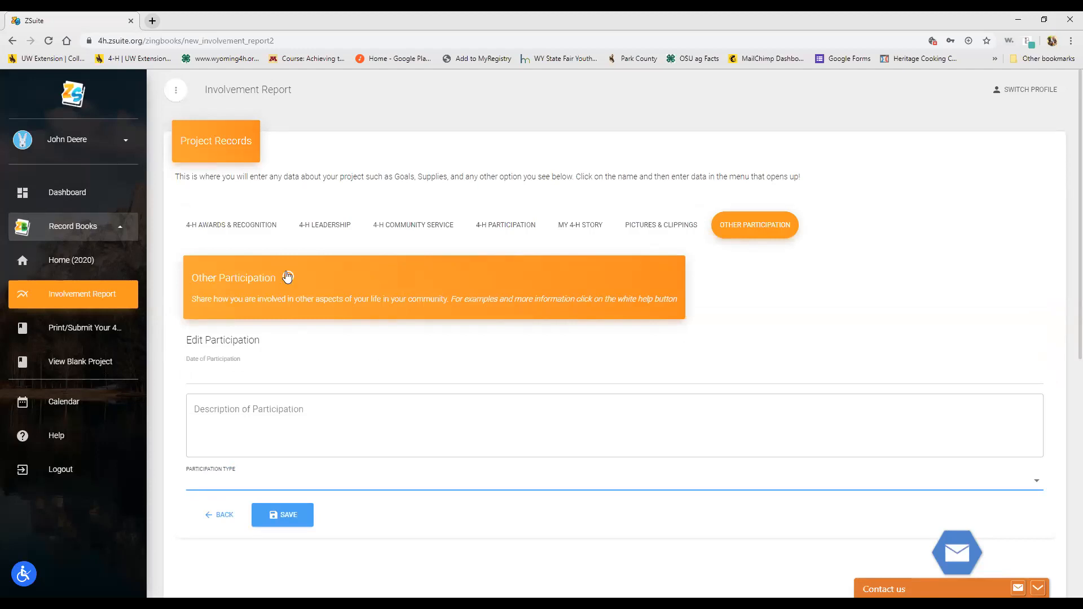
pyautogui.click(220, 227)
pyautogui.click(77, 259)
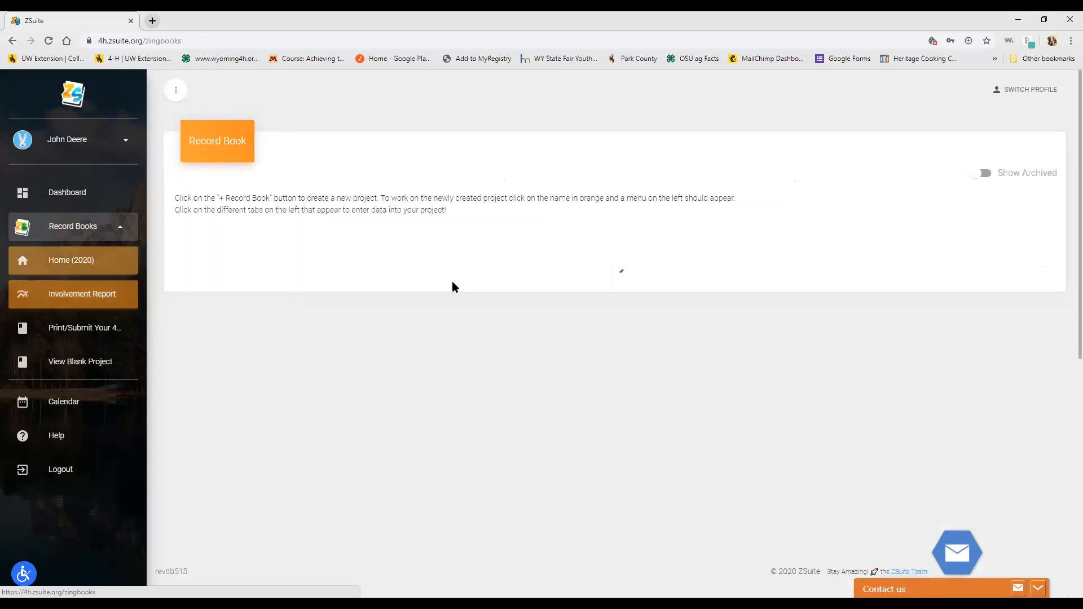